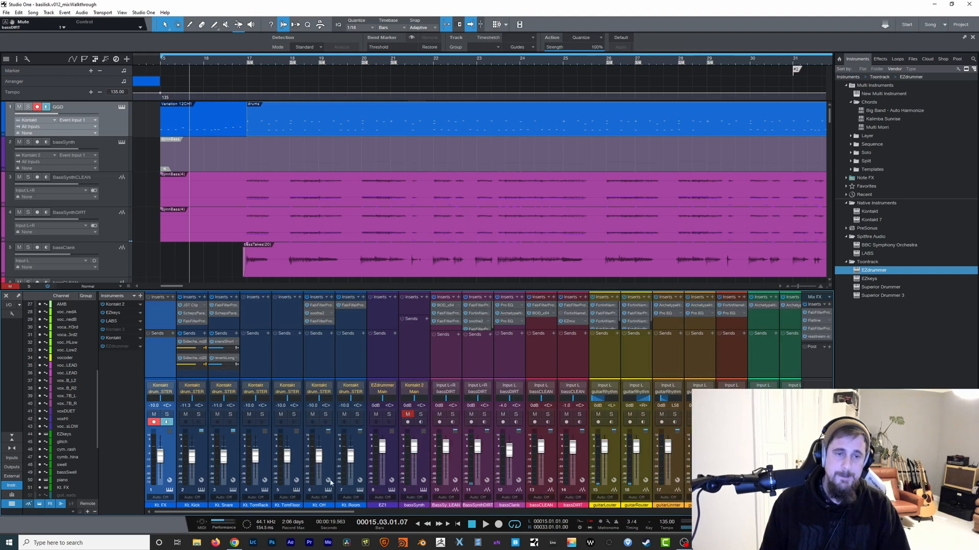
Play the song from bar 15, stop it, and look over the mixer channels from the drums through to the buses
{"action": "key", "text": "space"}
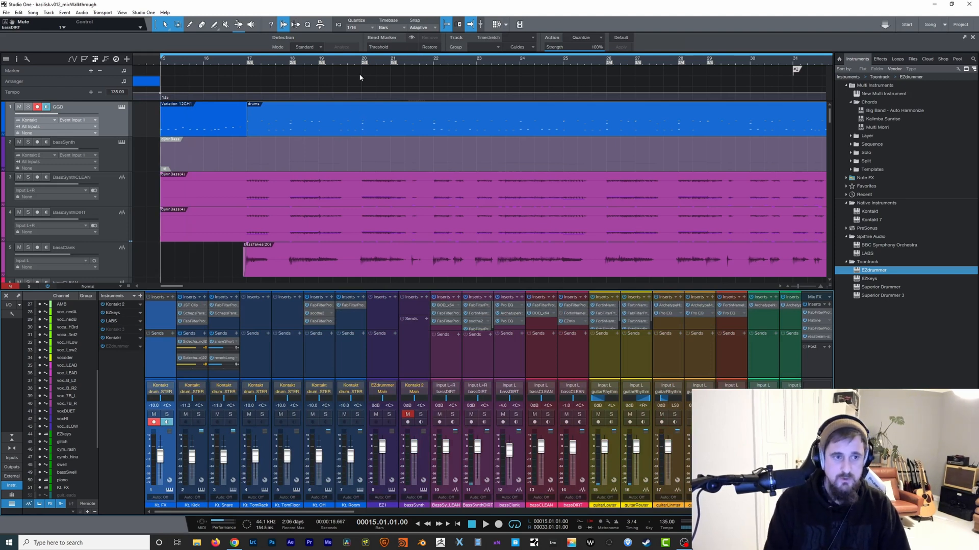
{"action": "key", "text": "space"}
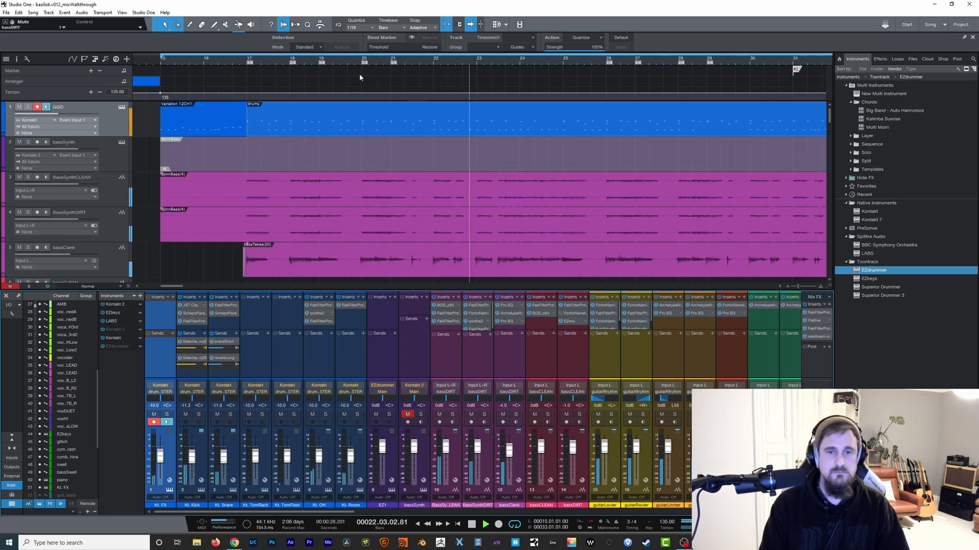
{"action": "key", "text": "space"}
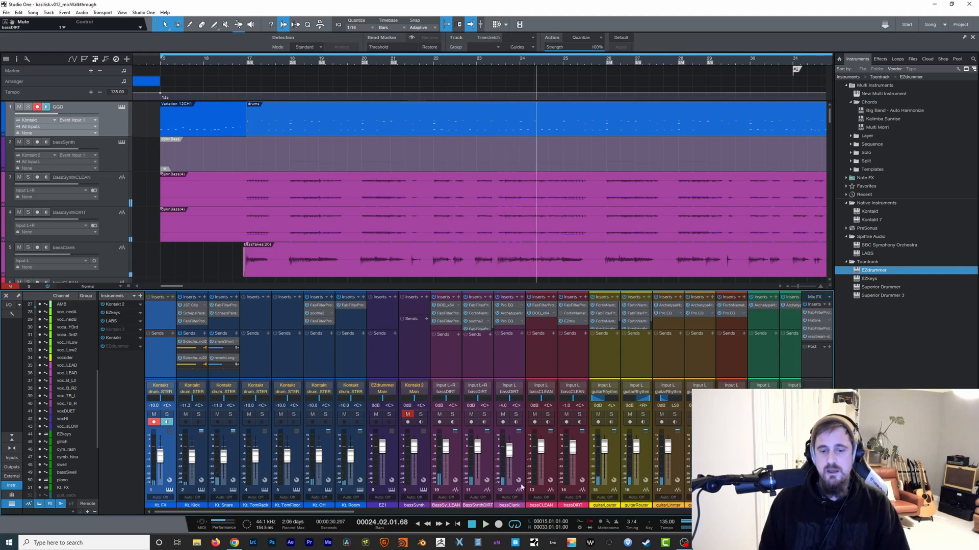
{"action": "left_click_drag", "start_coordinate": [330, 513], "coordinate": [770, 512]}
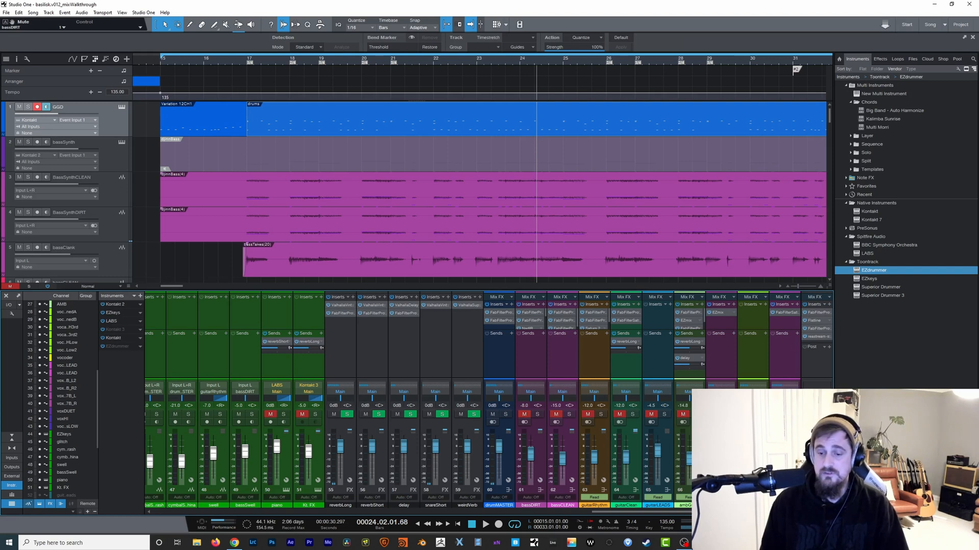
{"action": "left_click_drag", "start_coordinate": [668, 512], "coordinate": [218, 487]}
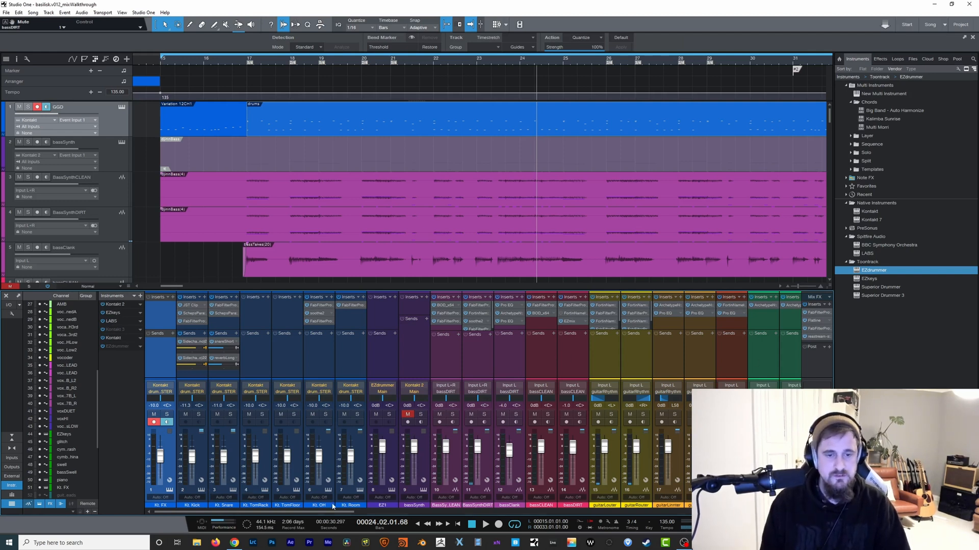
Inspect the Kontakt drum kit loaded on the GGD track and close its instrument window
{"action": "left_click", "coordinate": [117, 122]}
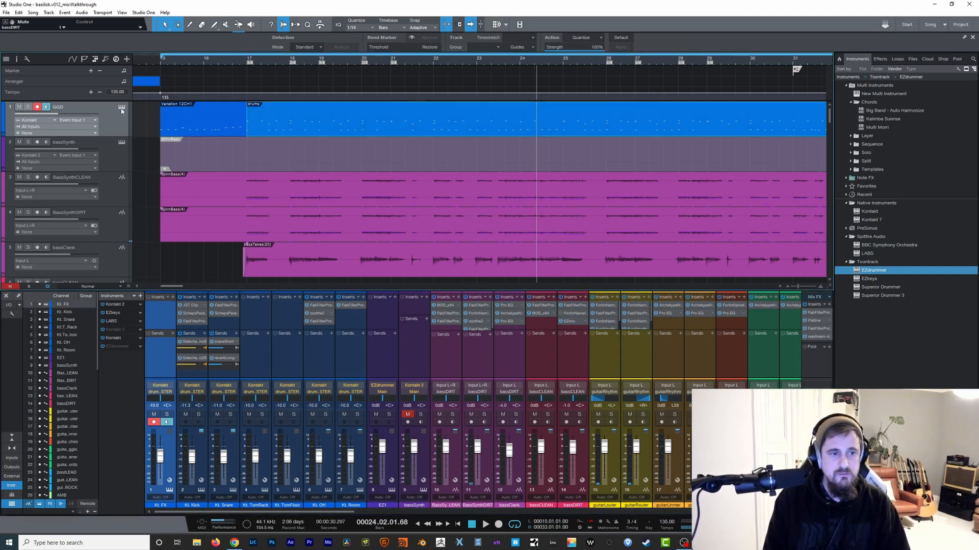
{"action": "left_click", "coordinate": [123, 109]}
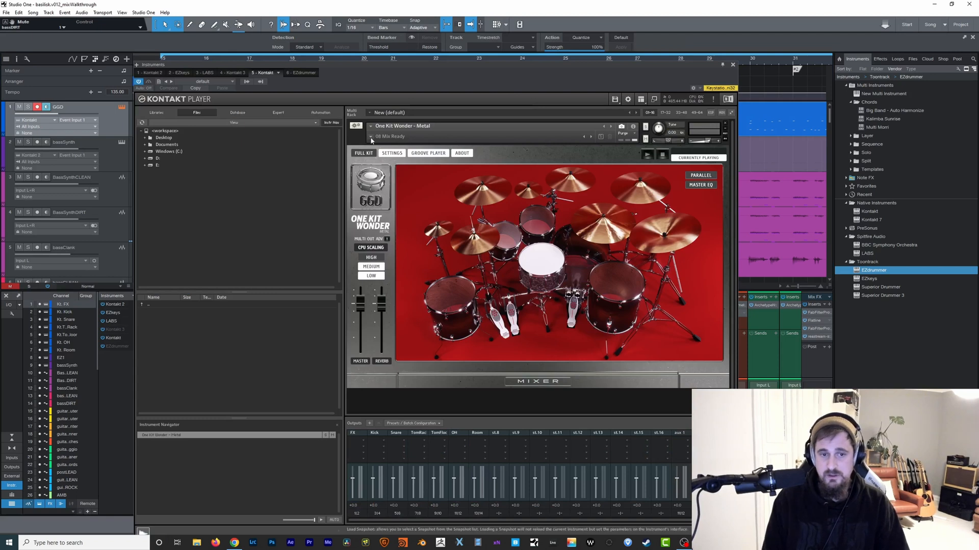
{"action": "left_click", "coordinate": [733, 64]}
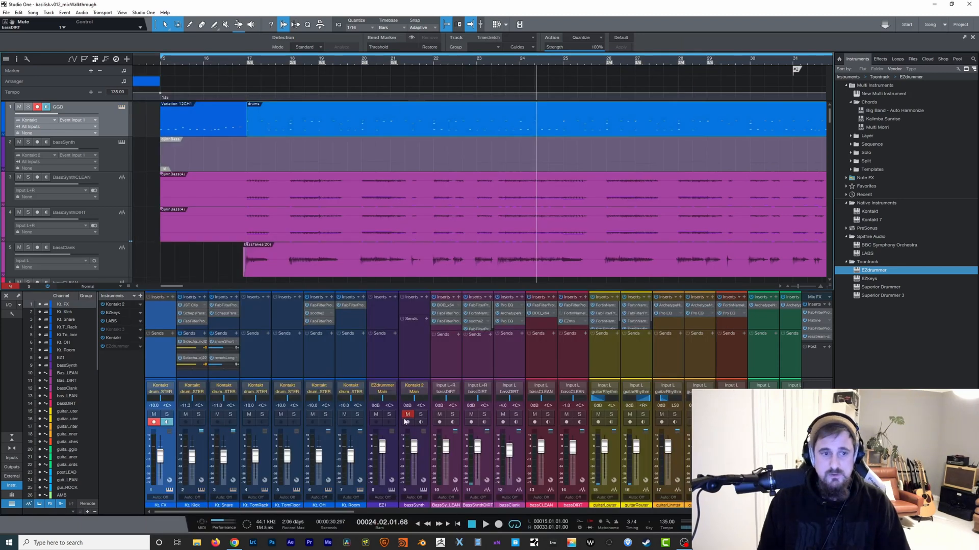
Add an instrument track named asd below bassSynth and load EZdrummer onto it
{"action": "left_click", "coordinate": [115, 155]}
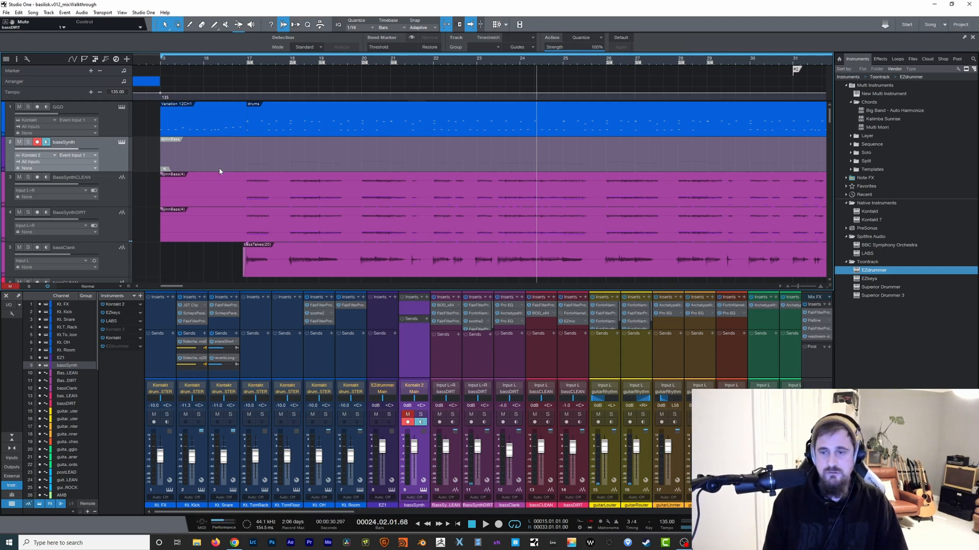
{"action": "left_click", "coordinate": [128, 60]}
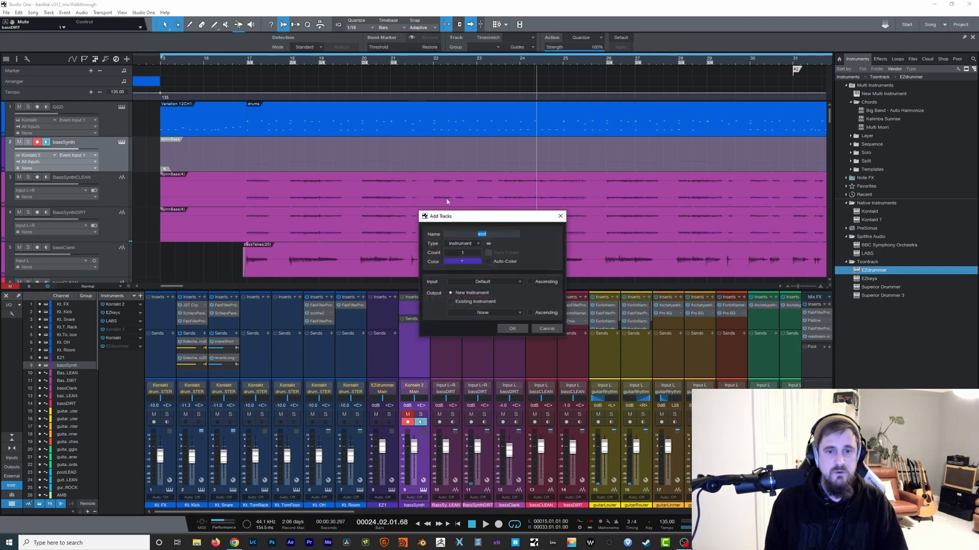
{"action": "left_click", "coordinate": [513, 330]}
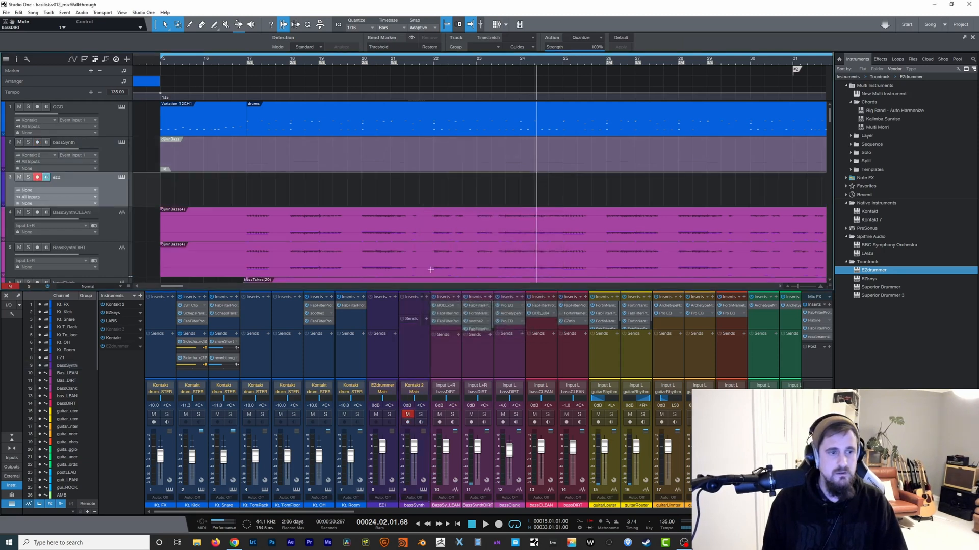
{"action": "left_click_drag", "start_coordinate": [868, 273], "coordinate": [116, 189]}
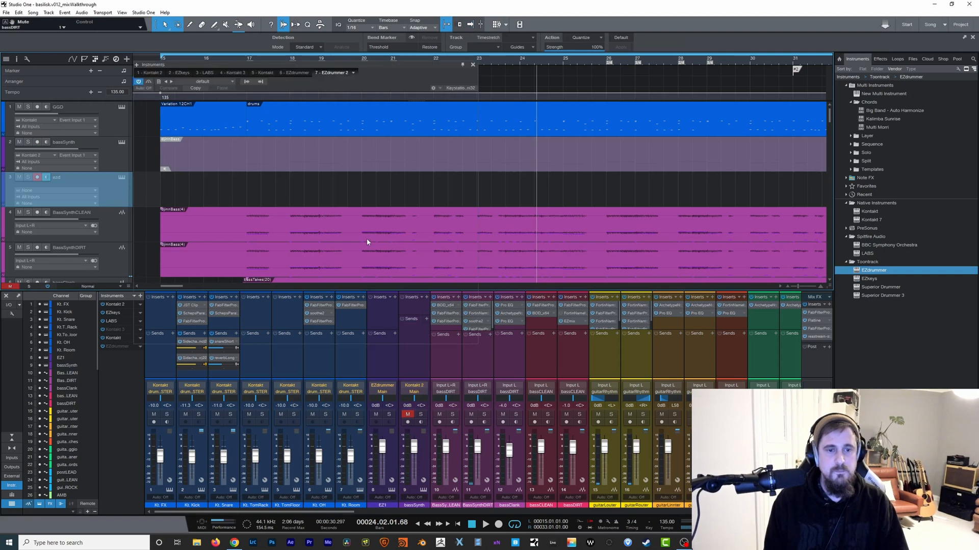
Browse EZdrummer's grooves in Drum Riffs and the Verse variations of Rythme Sauvage's midtempo Swing 4/4
{"action": "left_click", "coordinate": [267, 104]}
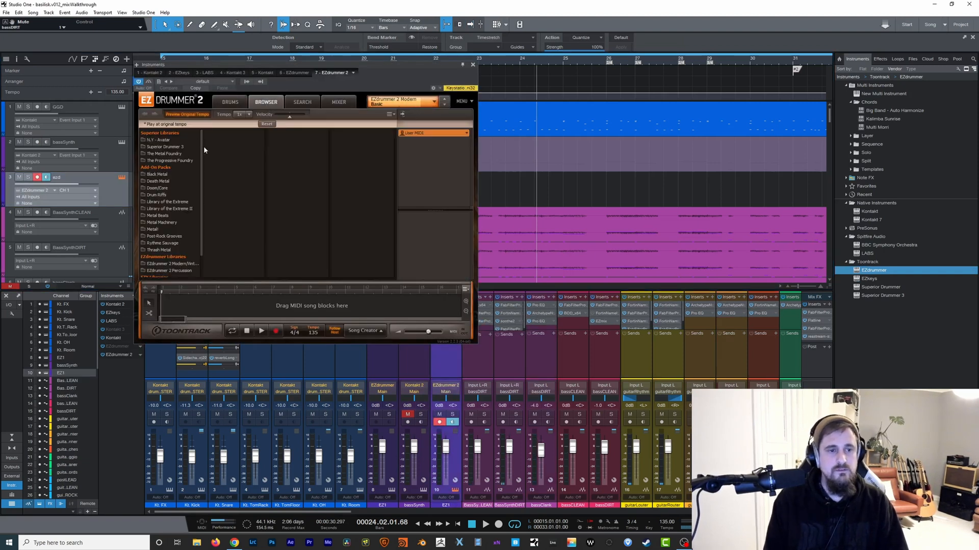
{"action": "scroll", "coordinate": [203, 145], "scroll_direction": "down", "scroll_amount": 1}
{"action": "left_click", "coordinate": [173, 171]}
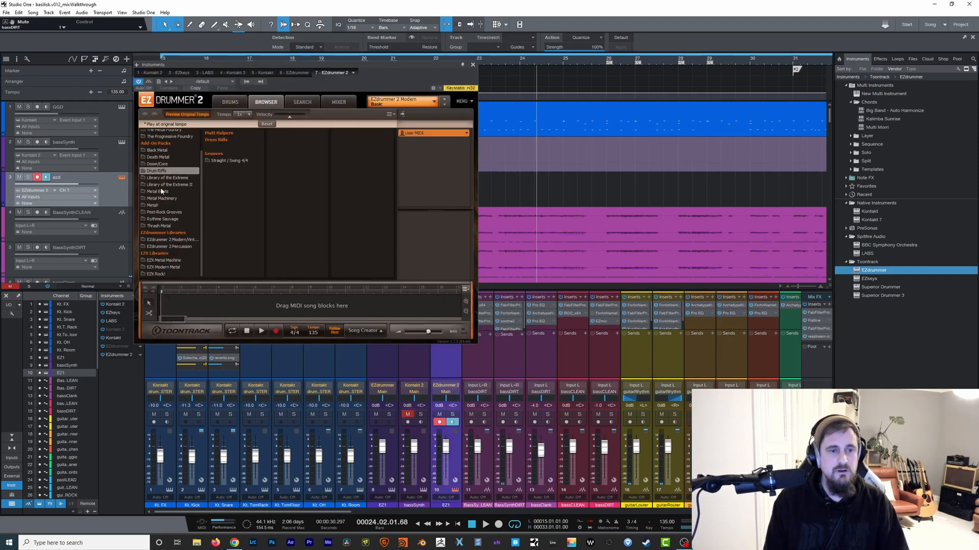
{"action": "left_click", "coordinate": [162, 219]}
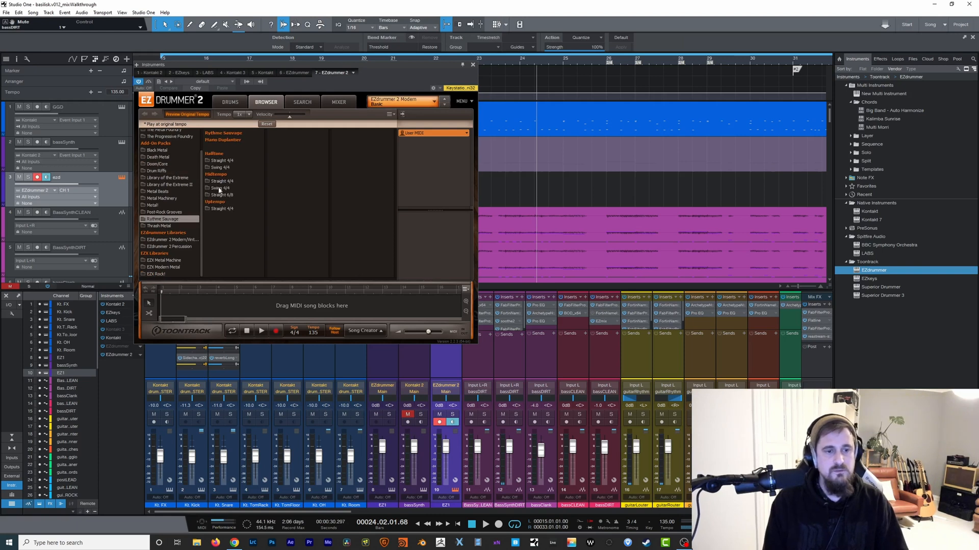
{"action": "left_click", "coordinate": [221, 188]}
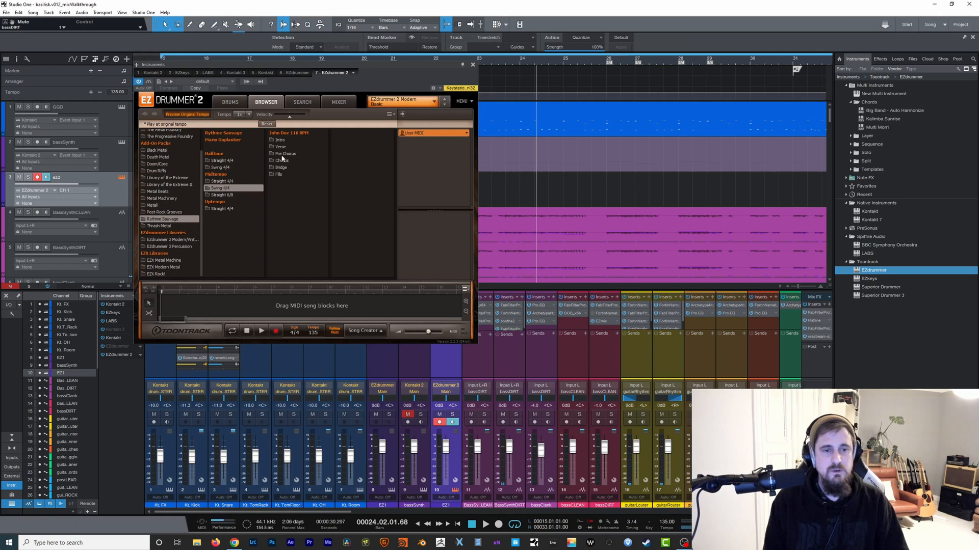
{"action": "left_click", "coordinate": [285, 148]}
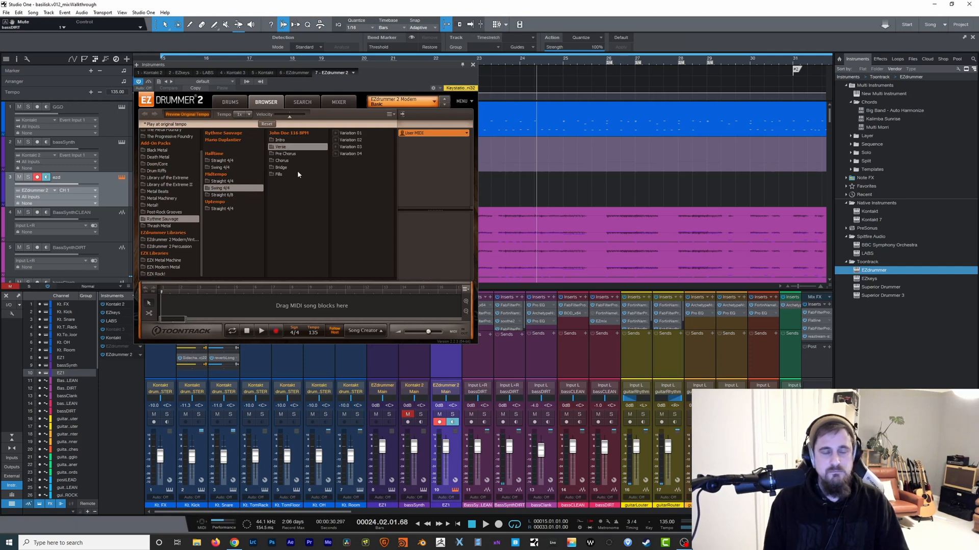
Look through the Swing 4/4 grooves of Library of the Extreme II in the groove browser
{"action": "left_click", "coordinate": [159, 198]}
{"action": "left_click", "coordinate": [163, 183]}
{"action": "left_click", "coordinate": [235, 168]}
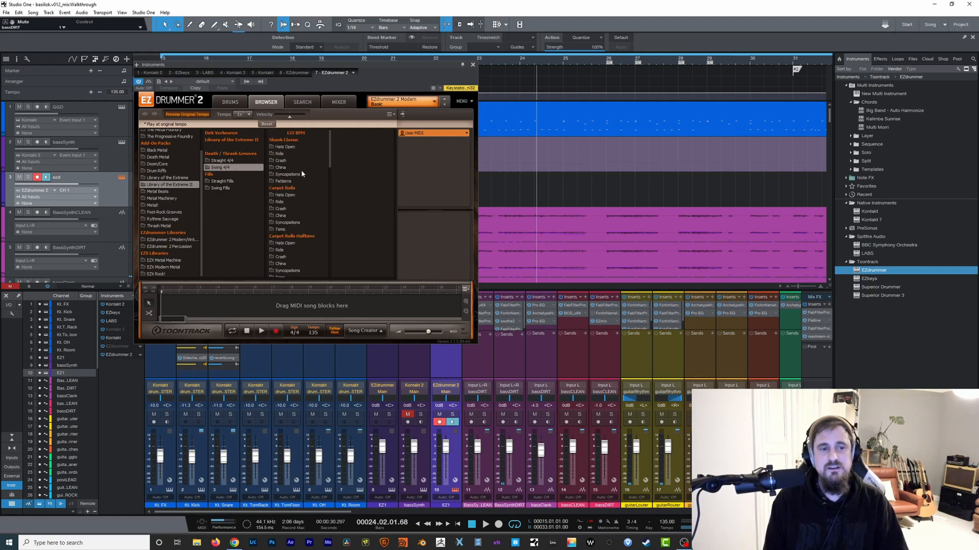
{"action": "left_click_drag", "start_coordinate": [332, 157], "coordinate": [332, 178]}
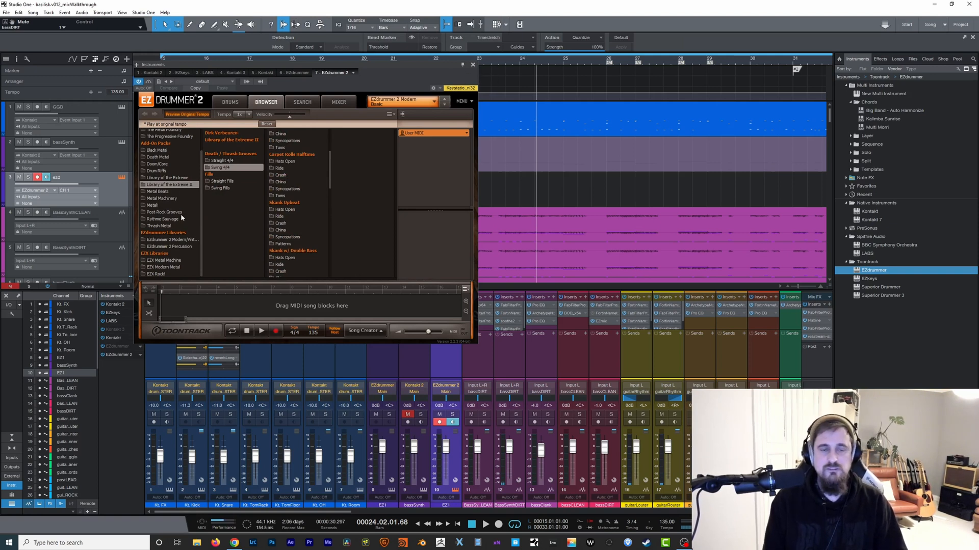
Close EZdrummer, delete the asd track, and select the GGD track
{"action": "left_click", "coordinate": [475, 65]}
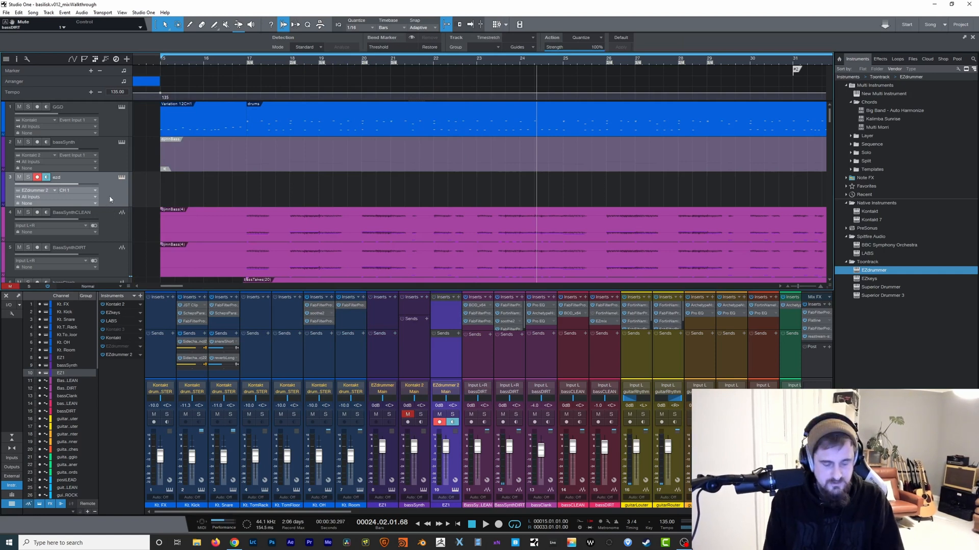
{"action": "key", "text": "Delete"}
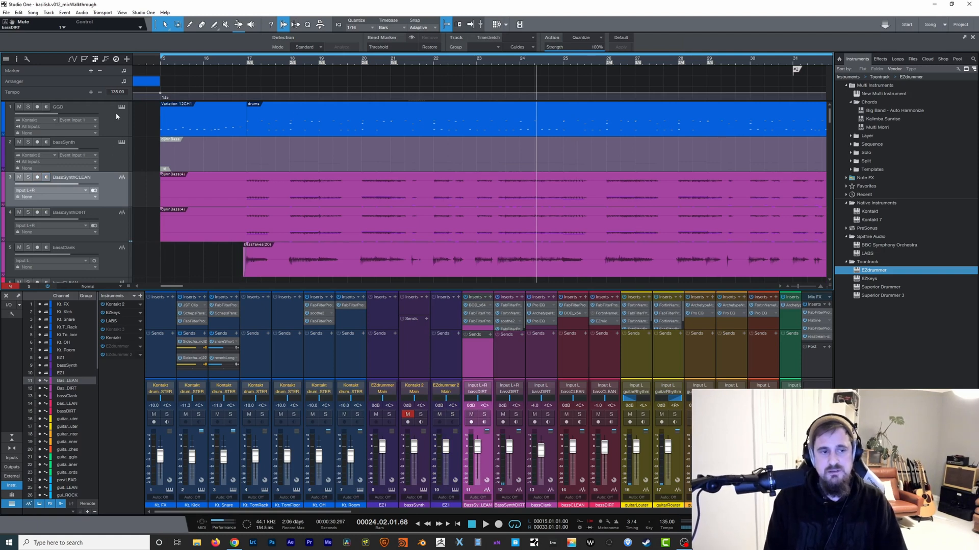
{"action": "left_click", "coordinate": [113, 126]}
Switch to Chrome, review MidiRemap's file upload and preset conversion sections, and return to Studio One
{"action": "left_click", "coordinate": [234, 543]}
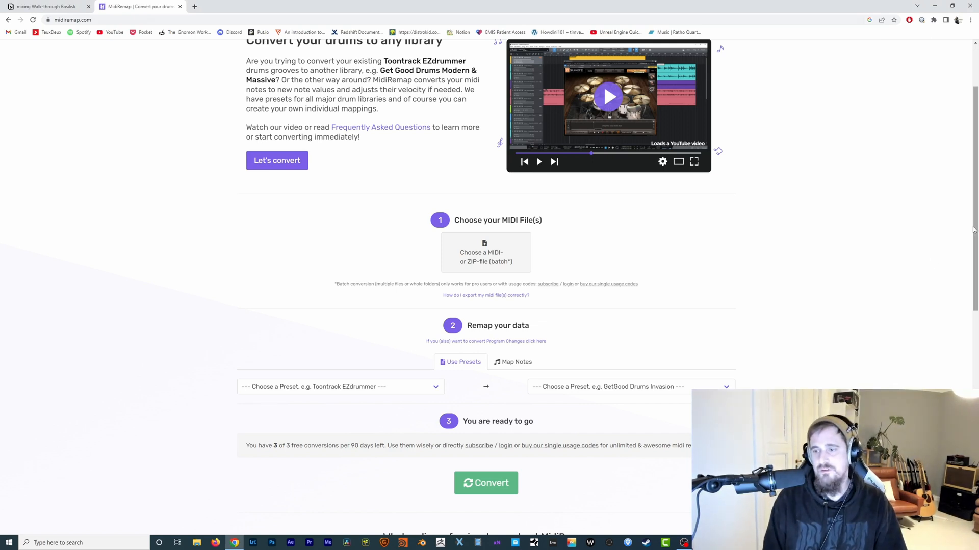
{"action": "scroll", "coordinate": [972, 155], "scroll_direction": "up", "scroll_amount": 2}
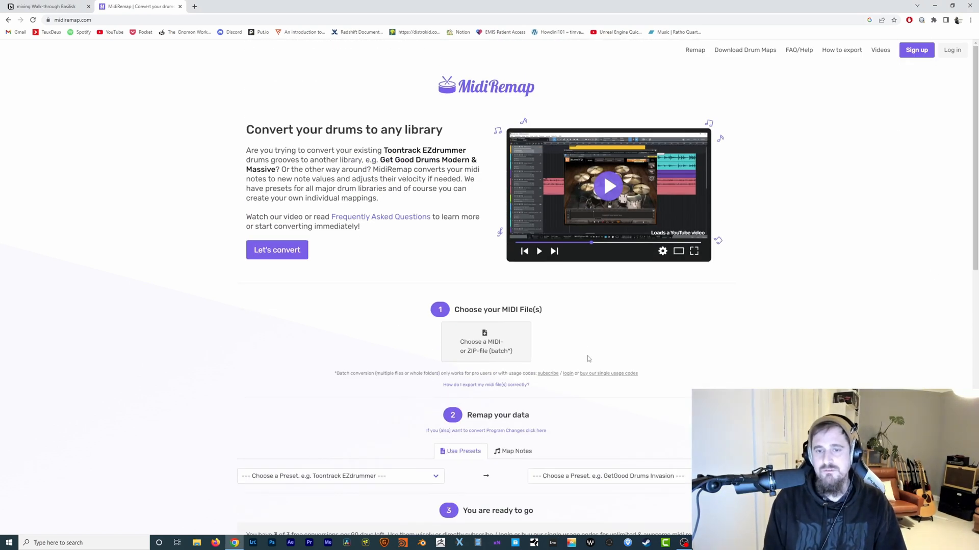
{"action": "scroll", "coordinate": [402, 313], "scroll_direction": "down", "scroll_amount": 3}
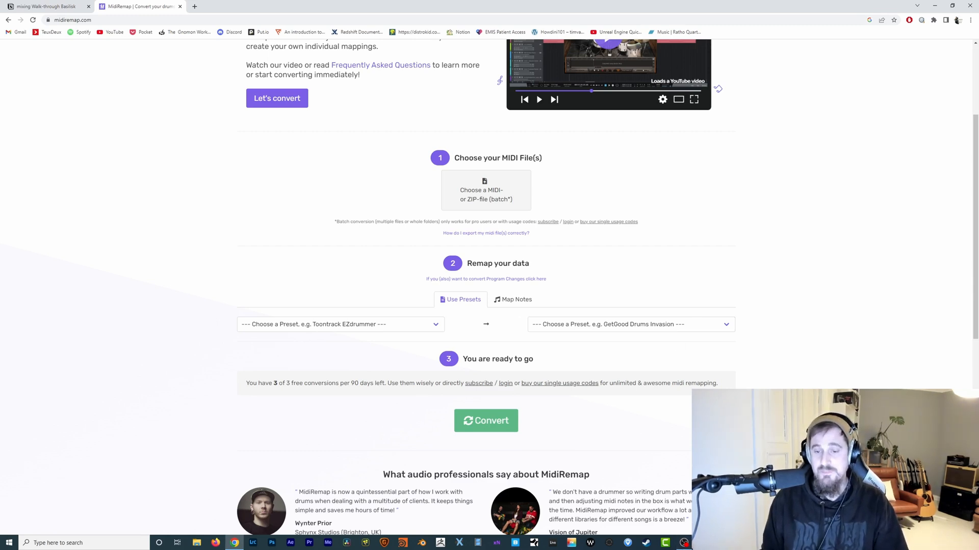
{"action": "key", "text": "alt+Tab"}
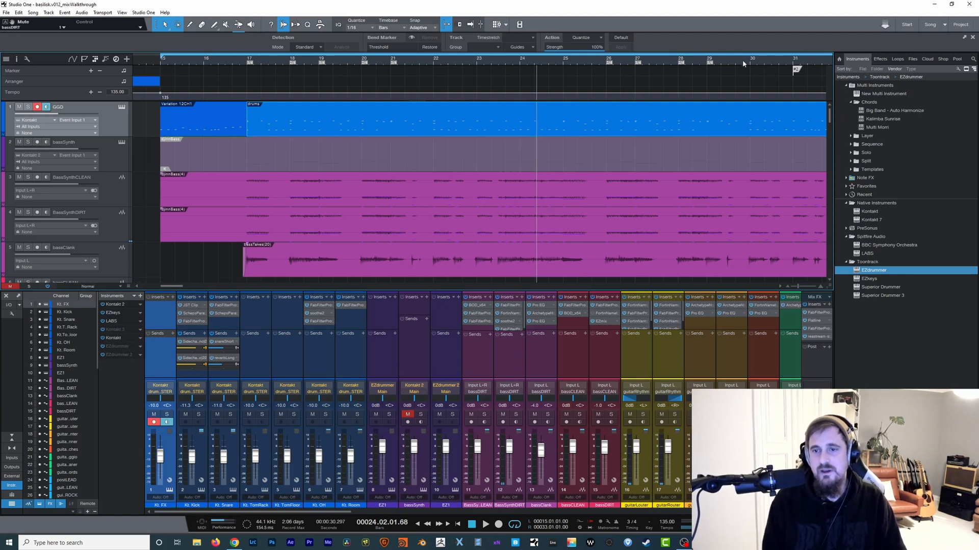
{"action": "left_click_drag", "start_coordinate": [742, 60], "coordinate": [699, 58]}
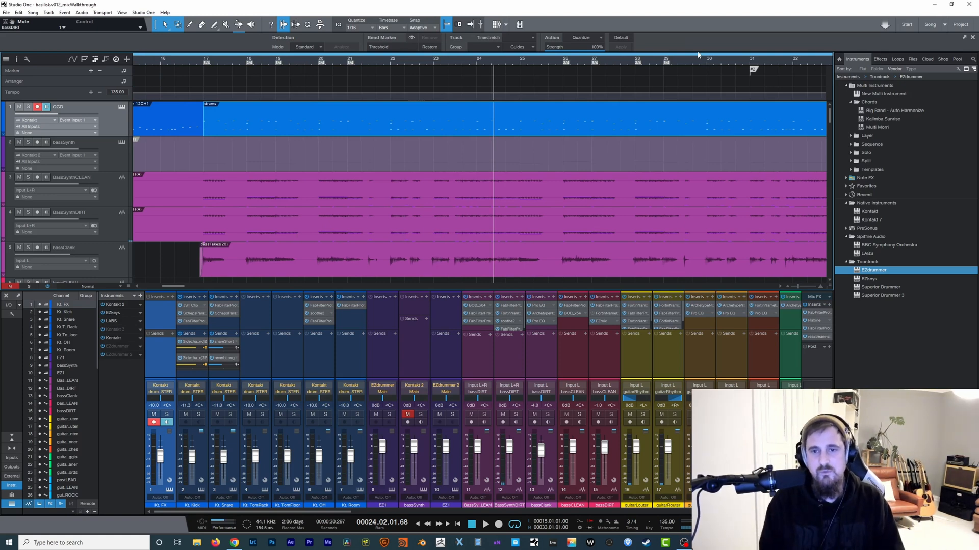
{"action": "left_click_drag", "start_coordinate": [714, 60], "coordinate": [714, 58]}
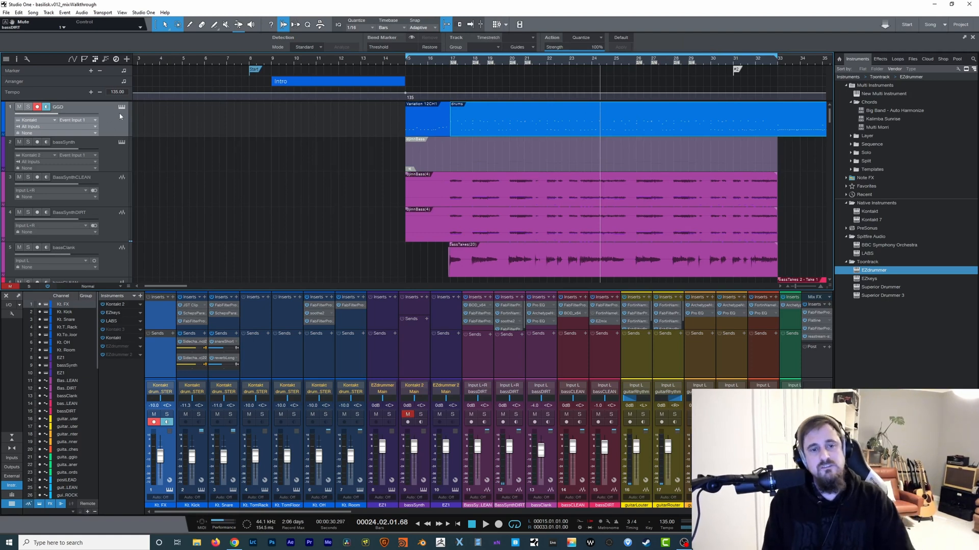
{"action": "left_click_drag", "start_coordinate": [714, 64], "coordinate": [518, 47]}
{"action": "scroll", "coordinate": [531, 65], "scroll_direction": "up", "scroll_amount": 6}
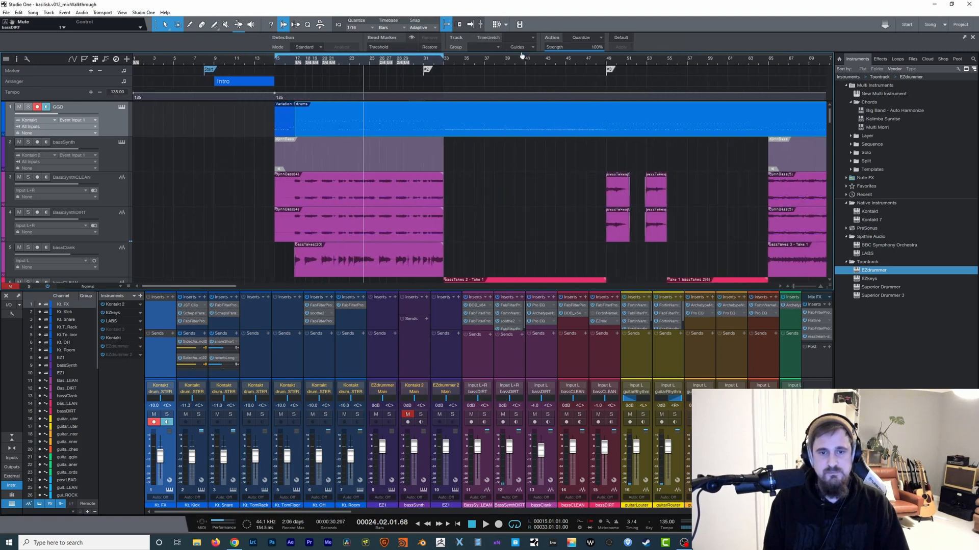
{"action": "scroll", "coordinate": [559, 65], "scroll_direction": "up", "scroll_amount": 1}
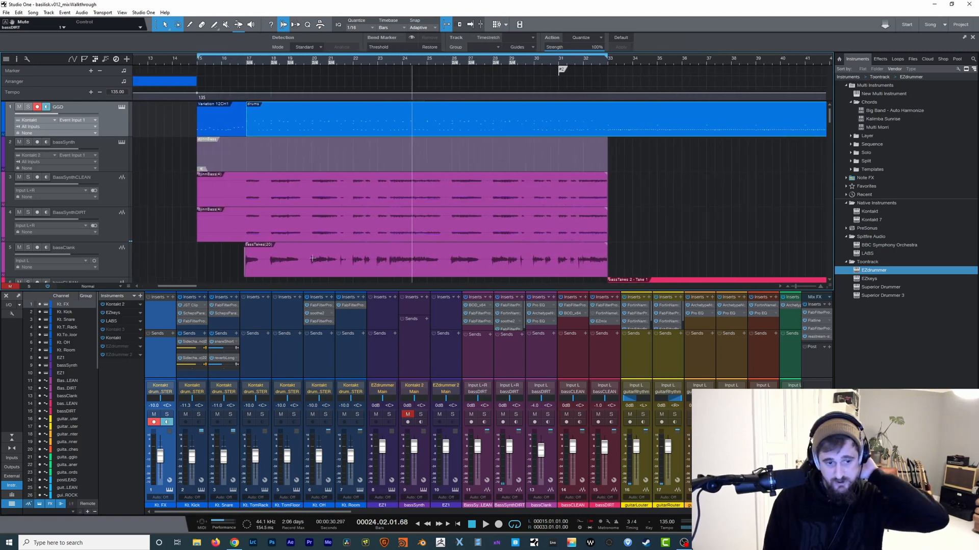
Reopen the GGD track's Kontakt instrument to examine the kit and its multiple outputs, and close it
{"action": "left_click", "coordinate": [122, 107]}
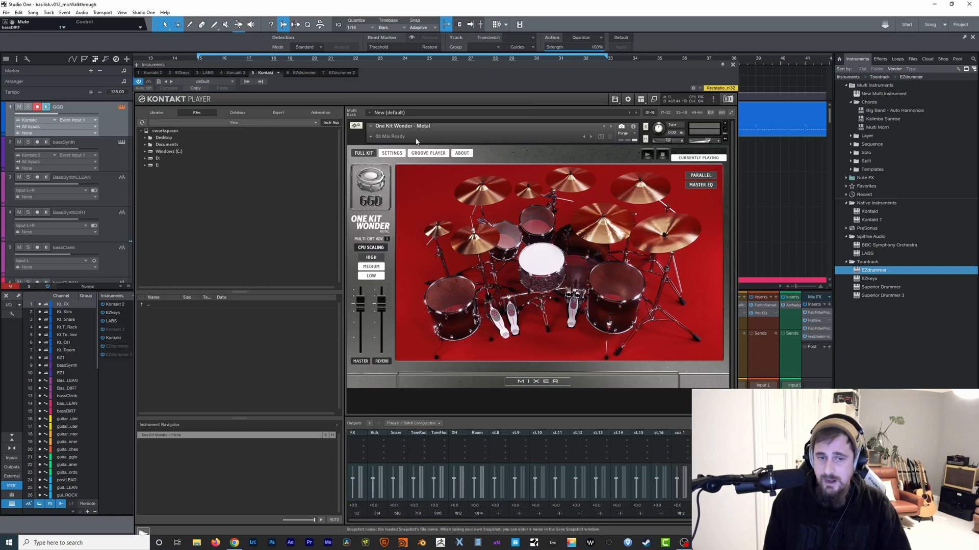
{"action": "left_click_drag", "start_coordinate": [438, 64], "coordinate": [551, 48]}
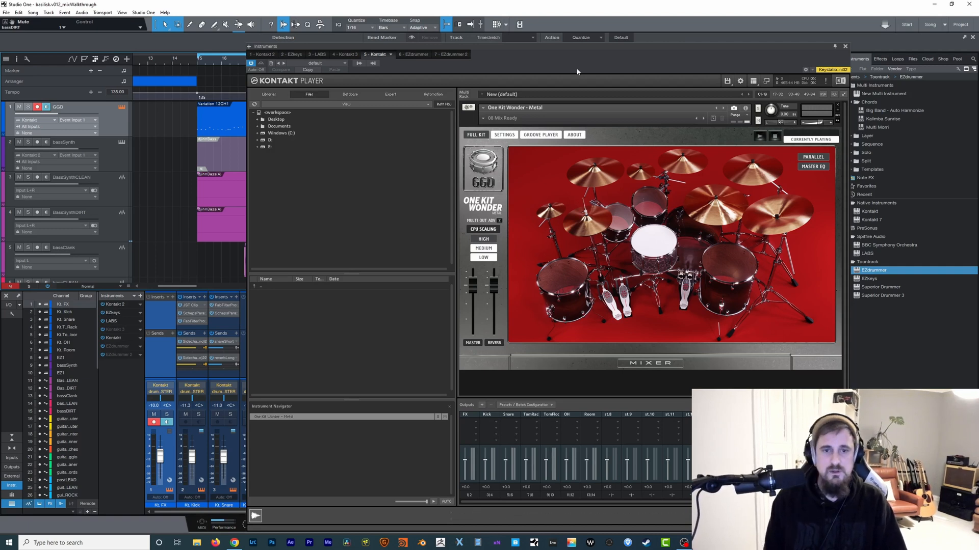
{"action": "left_click", "coordinate": [846, 47]}
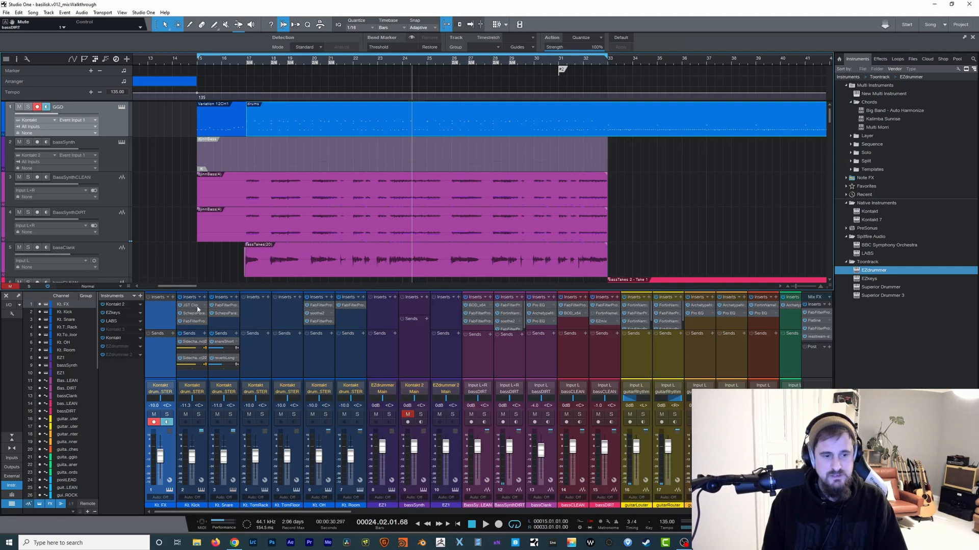
Select the individual drum channels in the mixer one after another, from Room through the toms and snare to FX and Kick
{"action": "left_click", "coordinate": [356, 366]}
{"action": "left_click", "coordinate": [319, 363]}
{"action": "left_click", "coordinate": [283, 360]}
{"action": "left_click", "coordinate": [252, 363]}
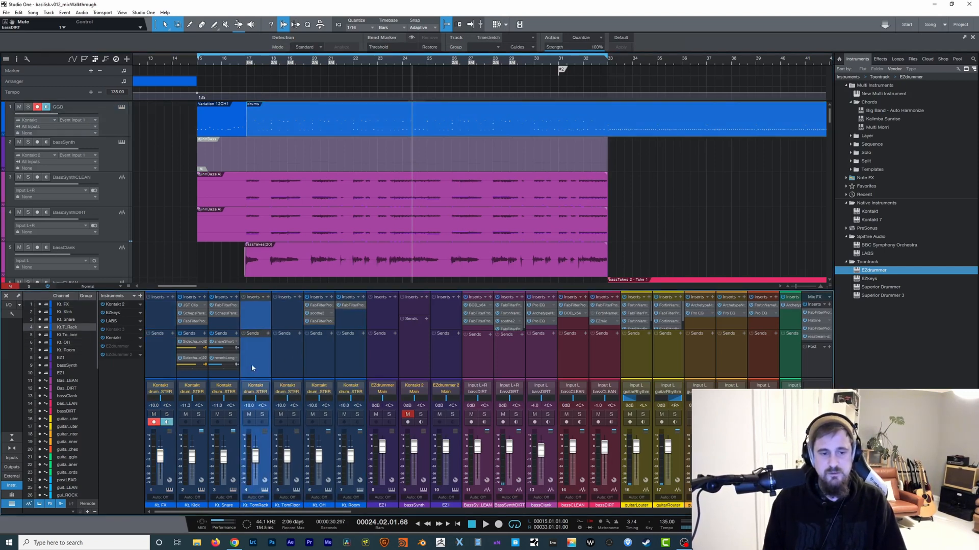
{"action": "left_click", "coordinate": [223, 376]}
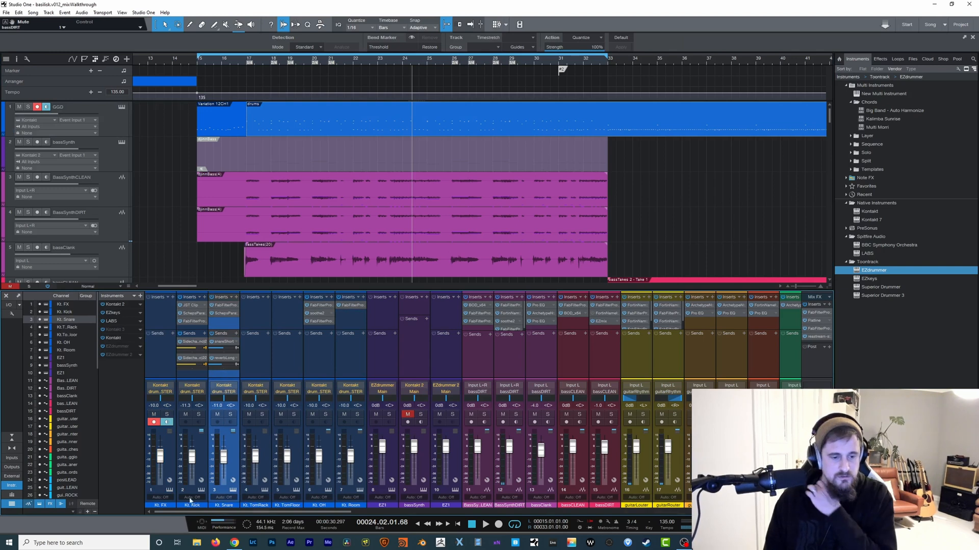
{"action": "left_click", "coordinate": [159, 357]}
{"action": "left_click", "coordinate": [198, 374]}
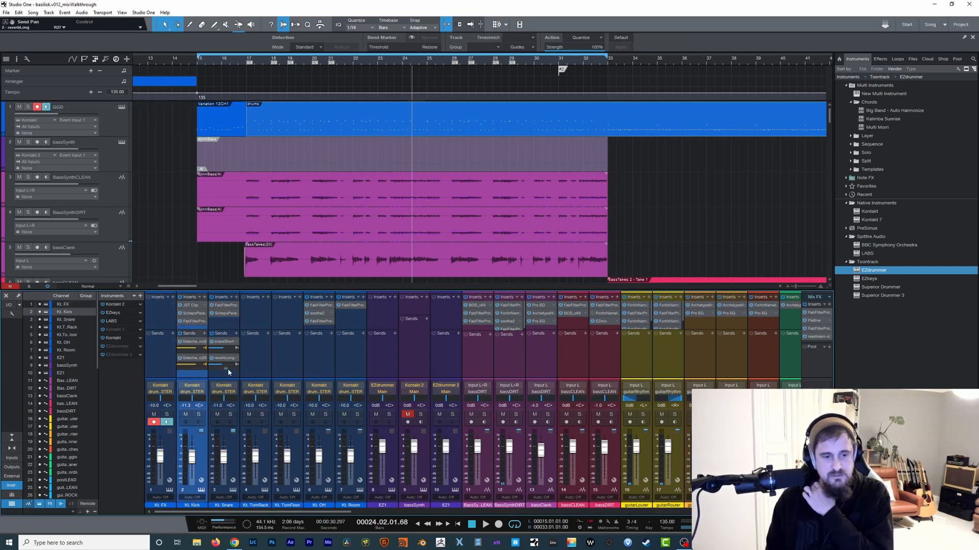
Select the drumMASTER bus in the mixer and compare its position and inserts with the individual drum channels
{"action": "left_click", "coordinate": [264, 366]}
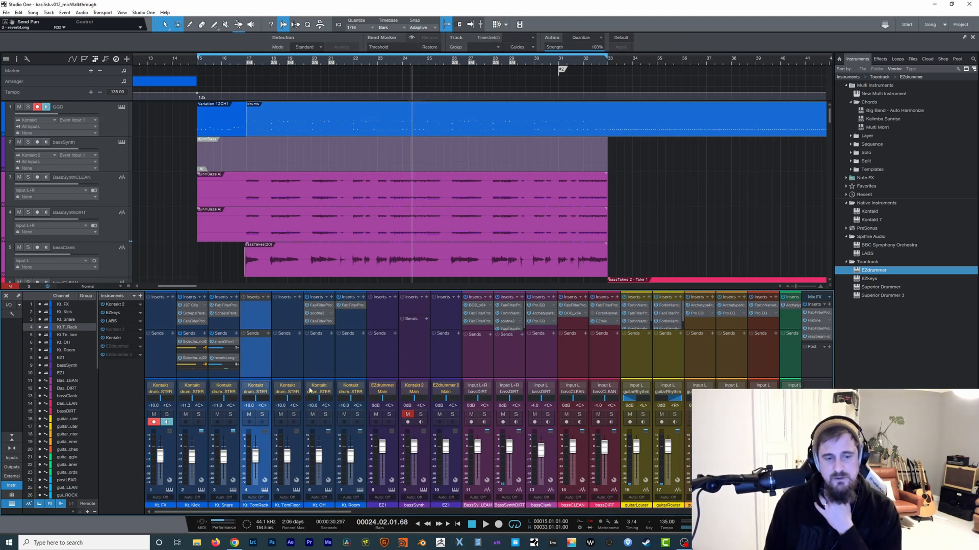
{"action": "left_click_drag", "start_coordinate": [234, 512], "coordinate": [695, 512]}
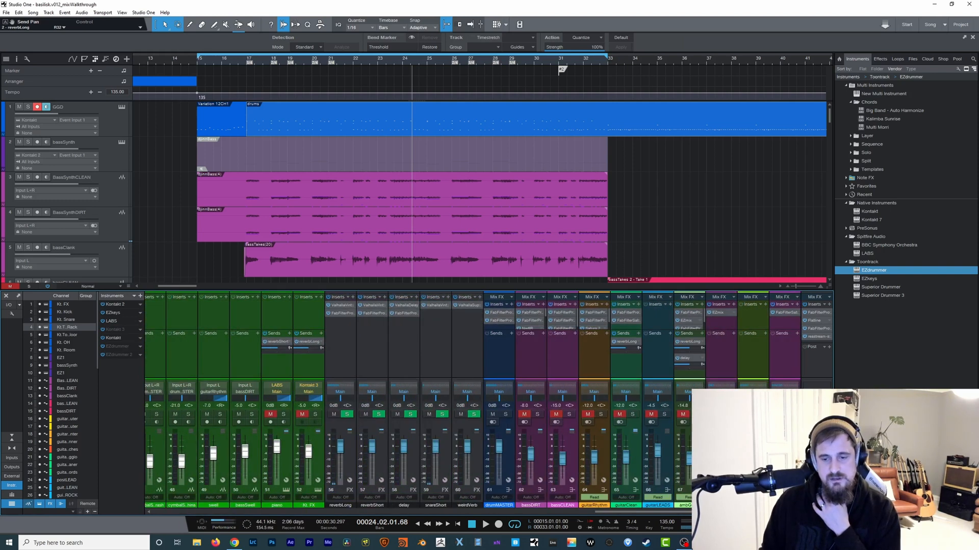
{"action": "left_click", "coordinate": [499, 352]}
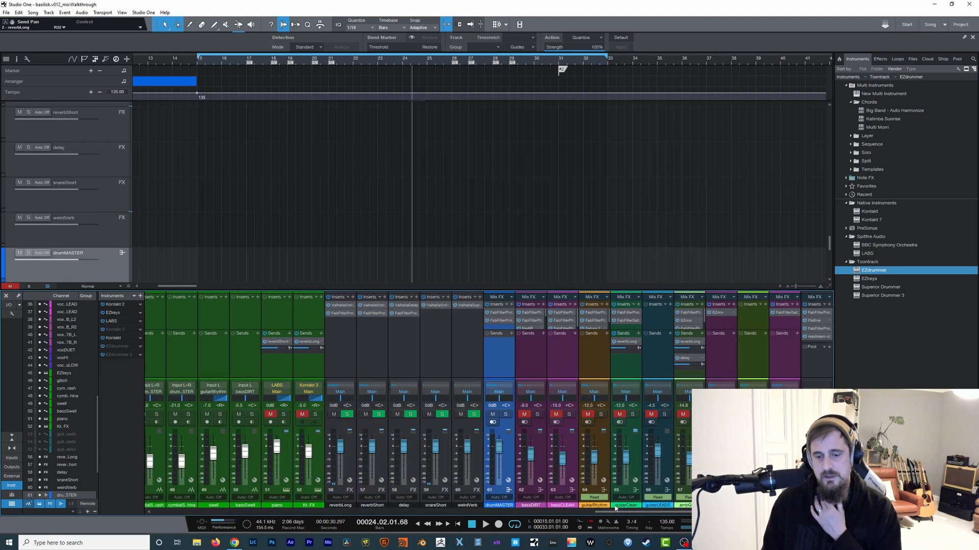
{"action": "left_click_drag", "start_coordinate": [619, 512], "coordinate": [214, 512]}
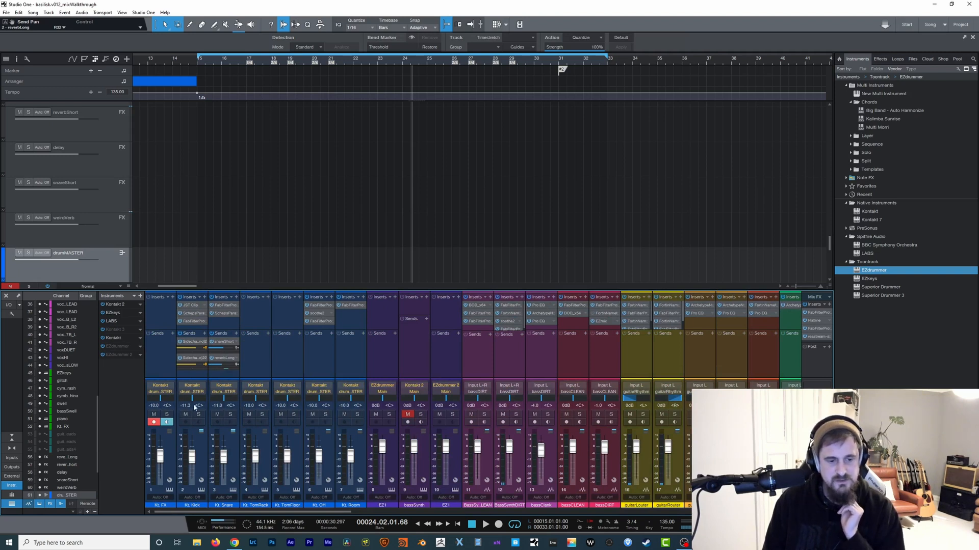
{"action": "scroll", "coordinate": [288, 479], "scroll_direction": "right", "scroll_amount": 15}
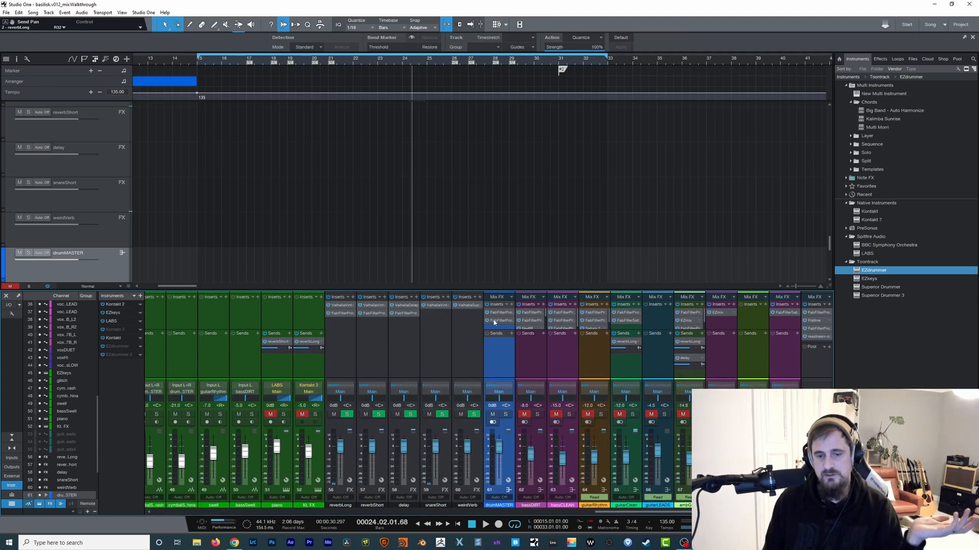
{"action": "left_click_drag", "start_coordinate": [657, 513], "coordinate": [132, 469]}
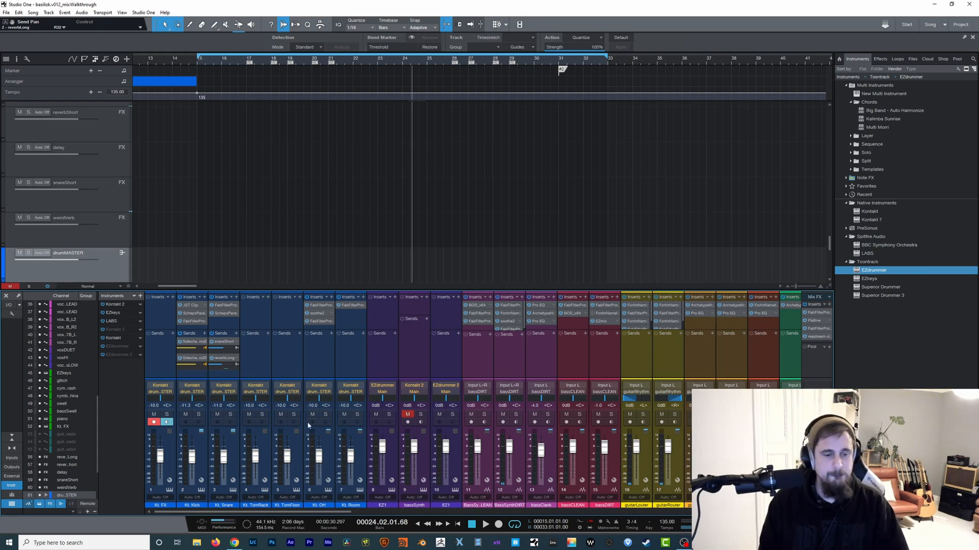
Go through the Kick, Snare, OH and Room drum channels in the mixer, ending with Kick selected
{"action": "left_click", "coordinate": [195, 374]}
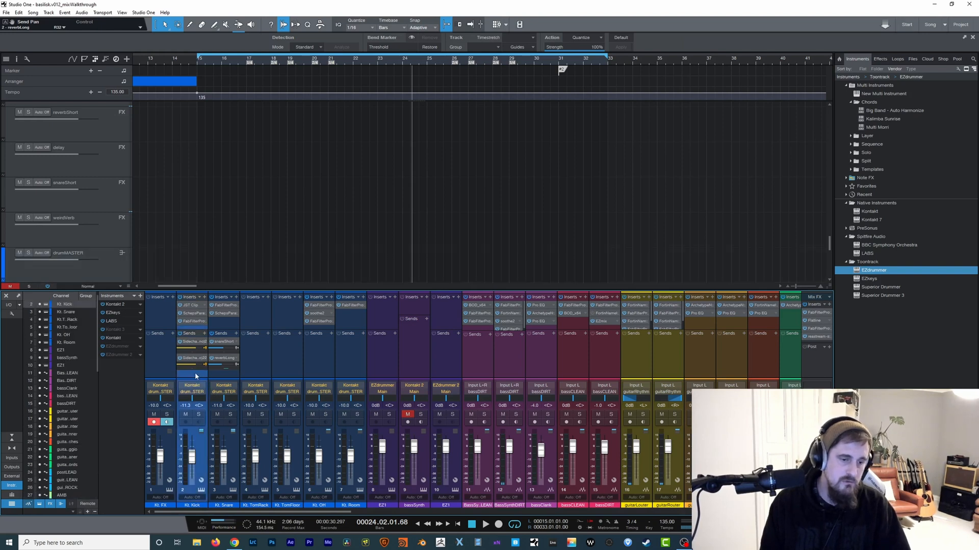
{"action": "left_click", "coordinate": [222, 376]}
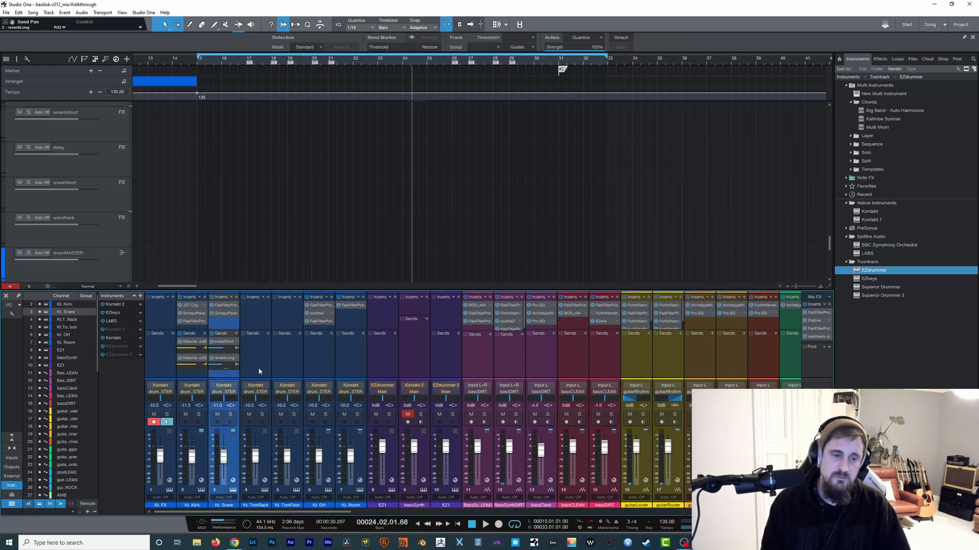
{"action": "left_click", "coordinate": [319, 356]}
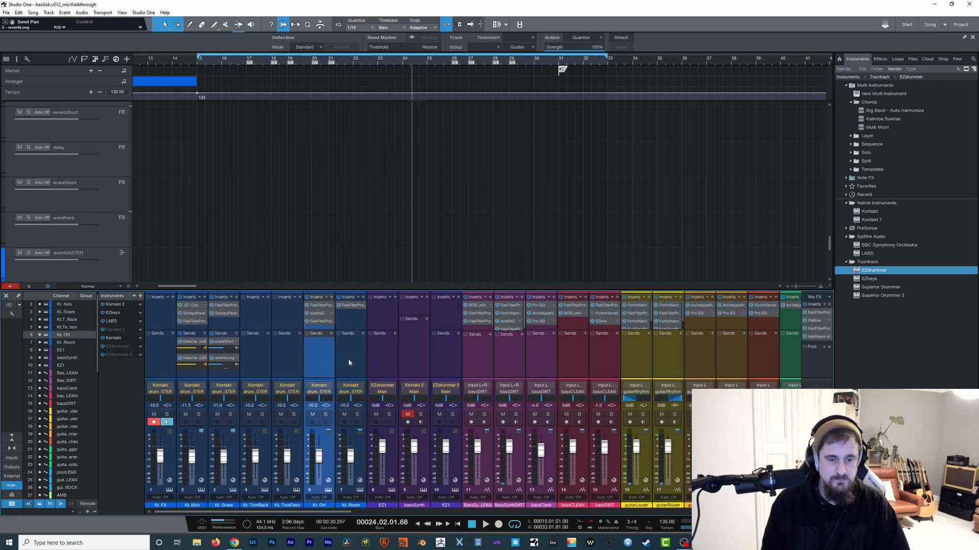
{"action": "left_click", "coordinate": [349, 364]}
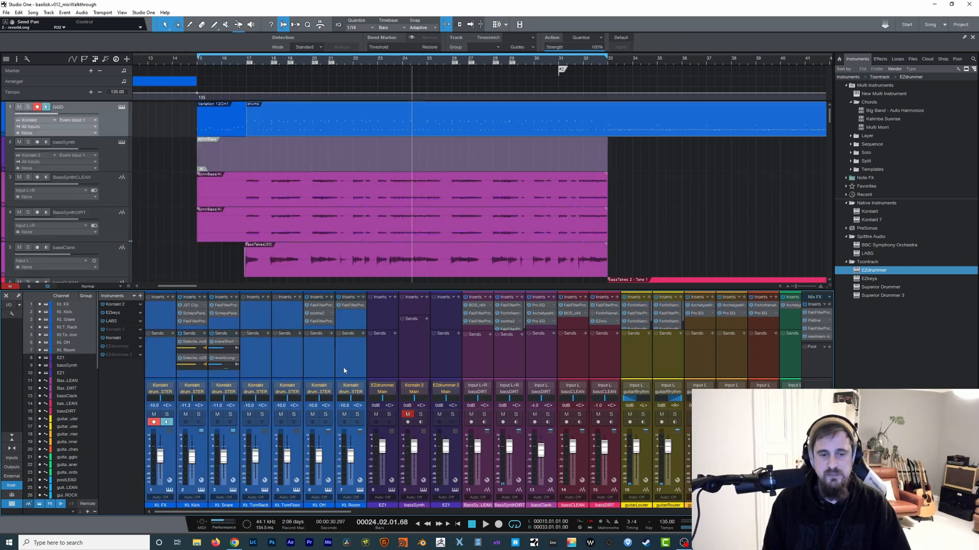
{"action": "left_click", "coordinate": [322, 367]}
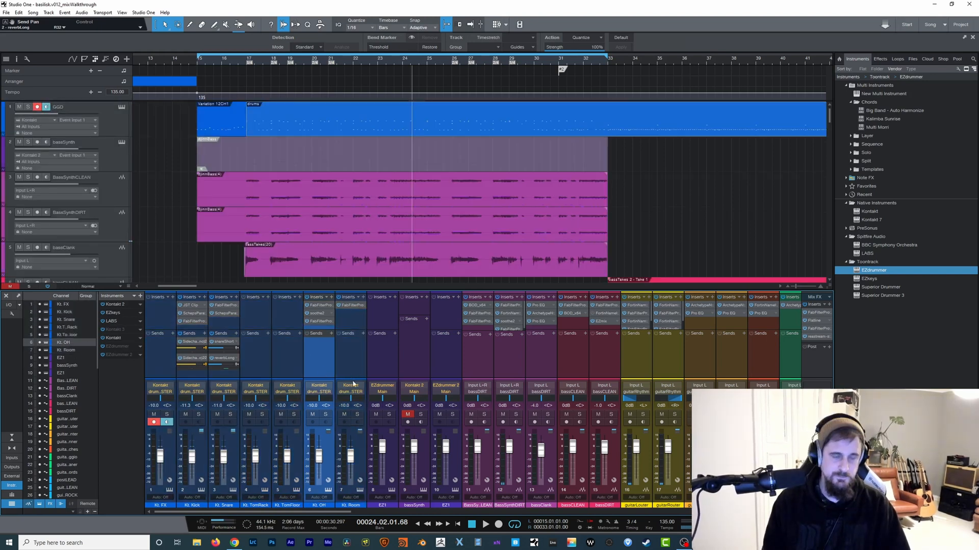
{"action": "left_click", "coordinate": [195, 379]}
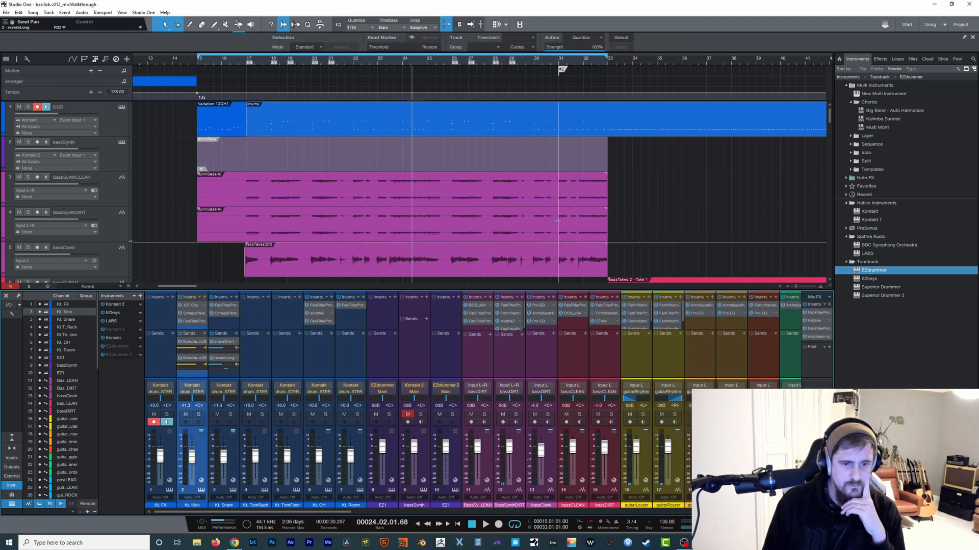
Open the Kick channel's JST Clip insert, examine its clip, 2X, trim and mix controls, and close it
{"action": "left_click", "coordinate": [196, 307]}
{"action": "left_click_drag", "start_coordinate": [614, 209], "coordinate": [592, 176]}
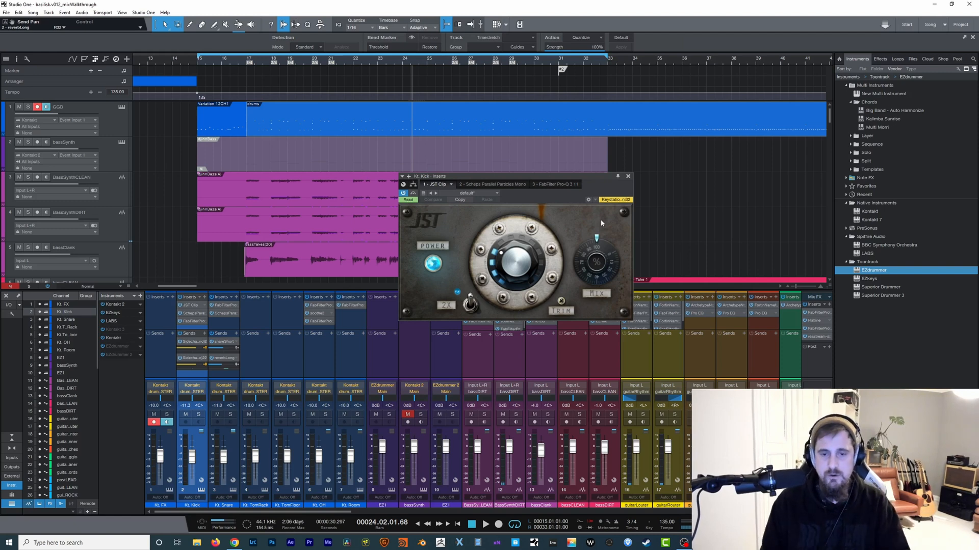
{"action": "left_click_drag", "start_coordinate": [583, 179], "coordinate": [571, 170]}
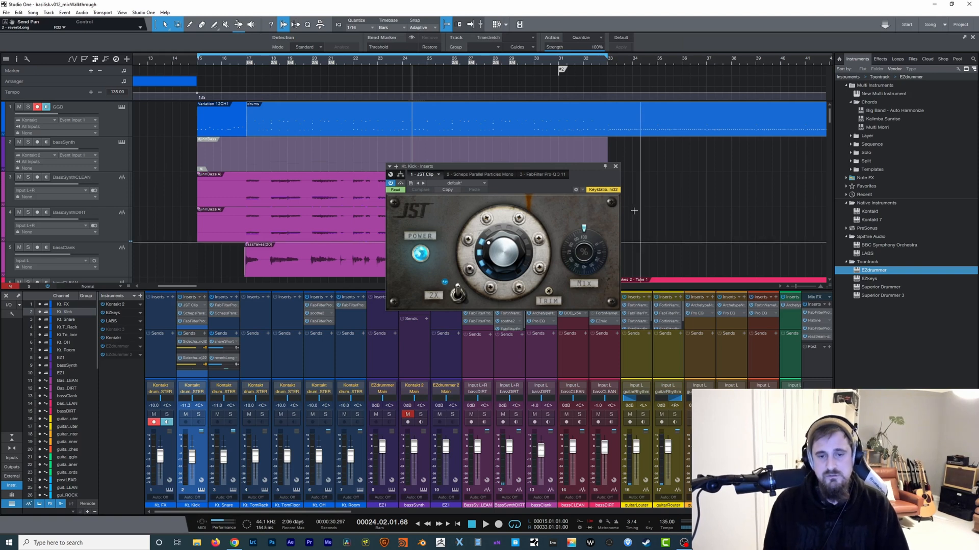
{"action": "left_click_drag", "start_coordinate": [588, 169], "coordinate": [588, 170]}
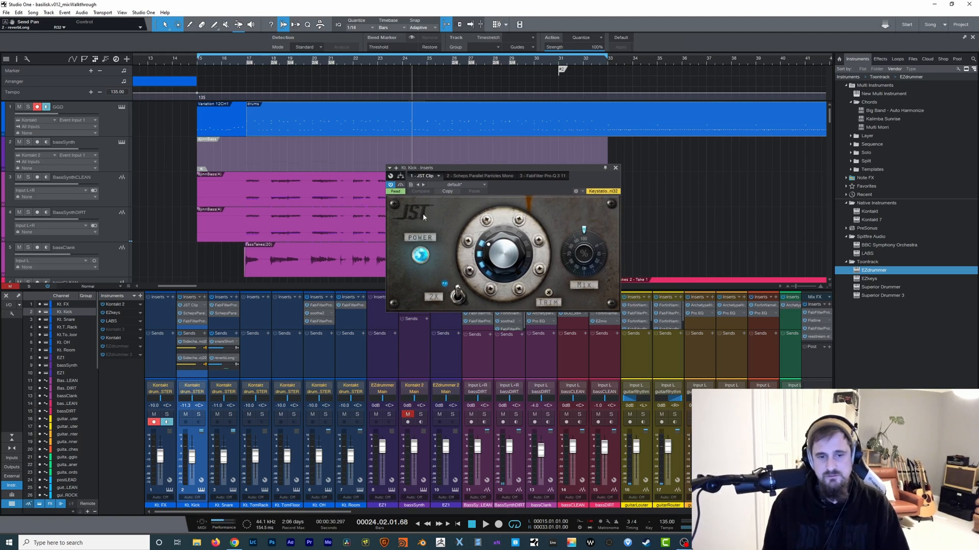
{"action": "mouse_move", "coordinate": [495, 280]}
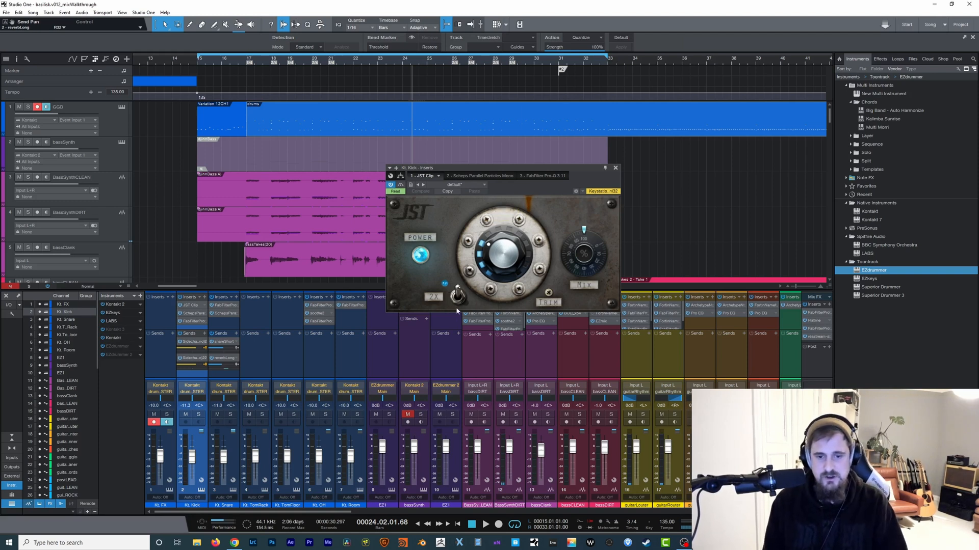
{"action": "mouse_move", "coordinate": [549, 295]}
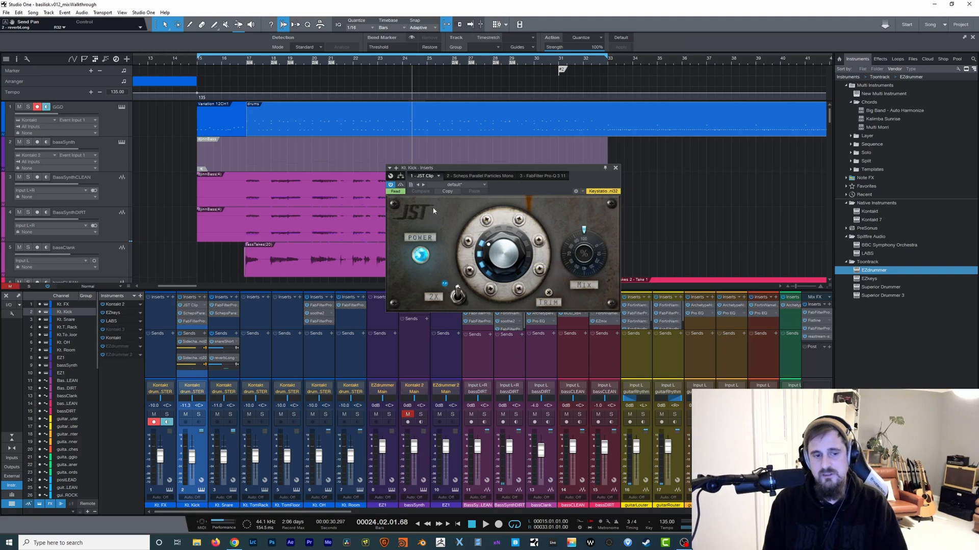
{"action": "mouse_move", "coordinate": [489, 261]}
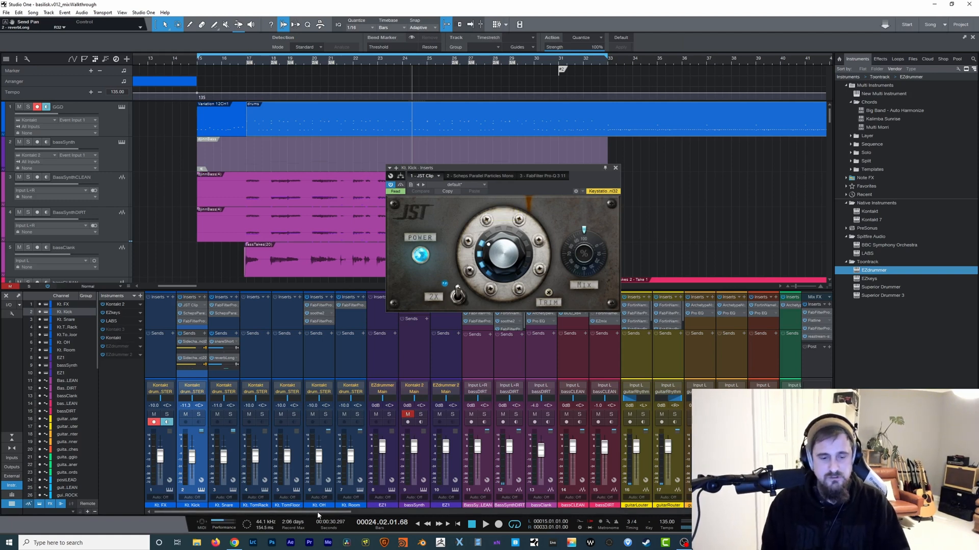
{"action": "left_click_drag", "start_coordinate": [322, 512], "coordinate": [739, 512]}
{"action": "left_click", "coordinate": [615, 168]}
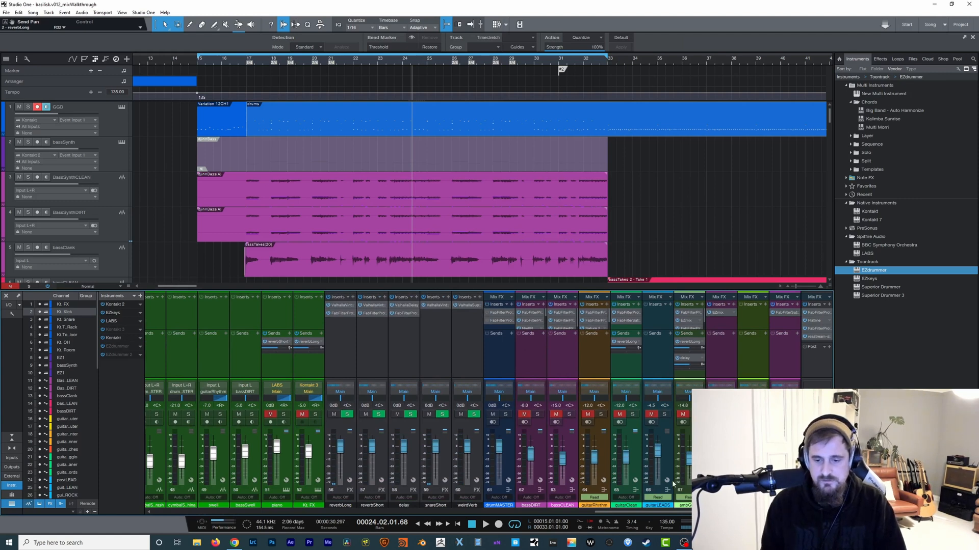
{"action": "left_click_drag", "start_coordinate": [673, 512], "coordinate": [225, 512]}
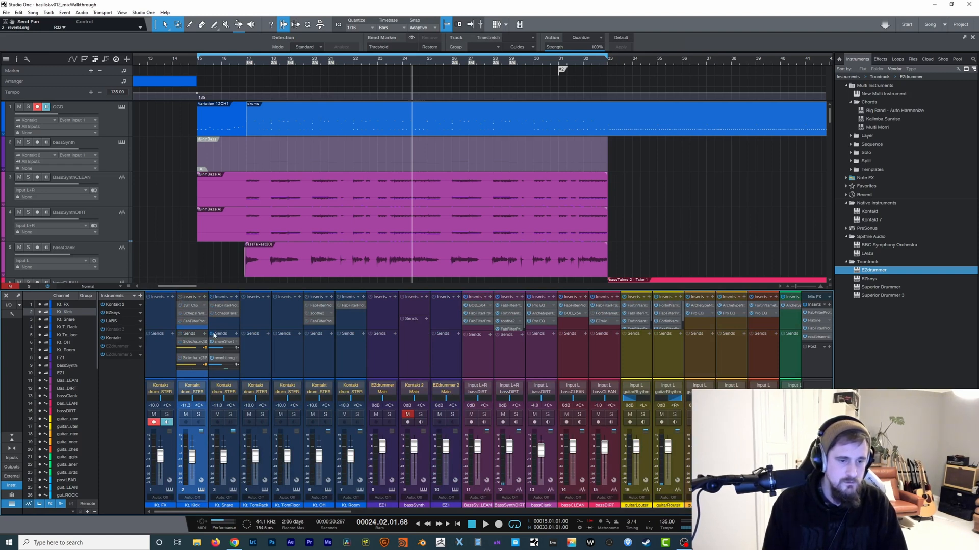
Solo the Kick channel and loop bars 17 to 21 to audition it
{"action": "key", "text": "space"}
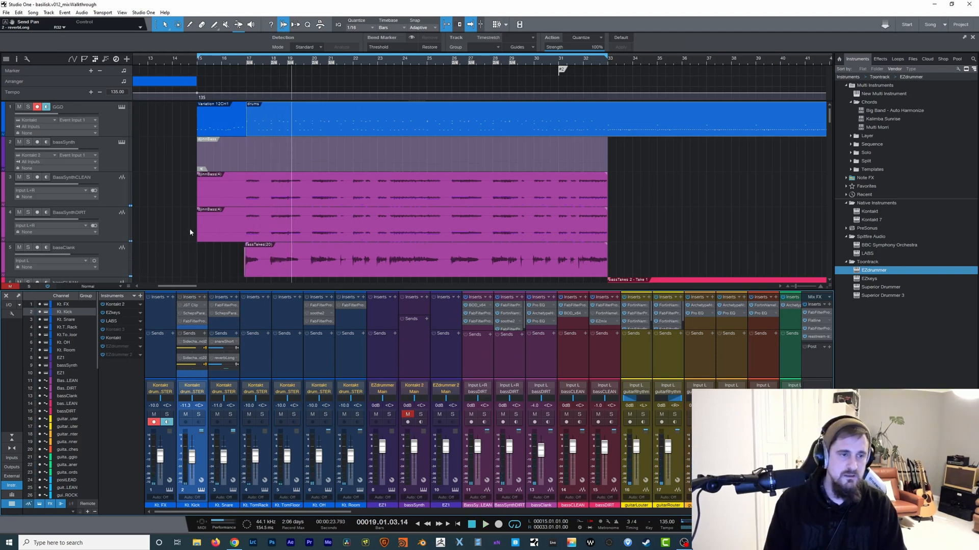
{"action": "left_click", "coordinate": [199, 414]}
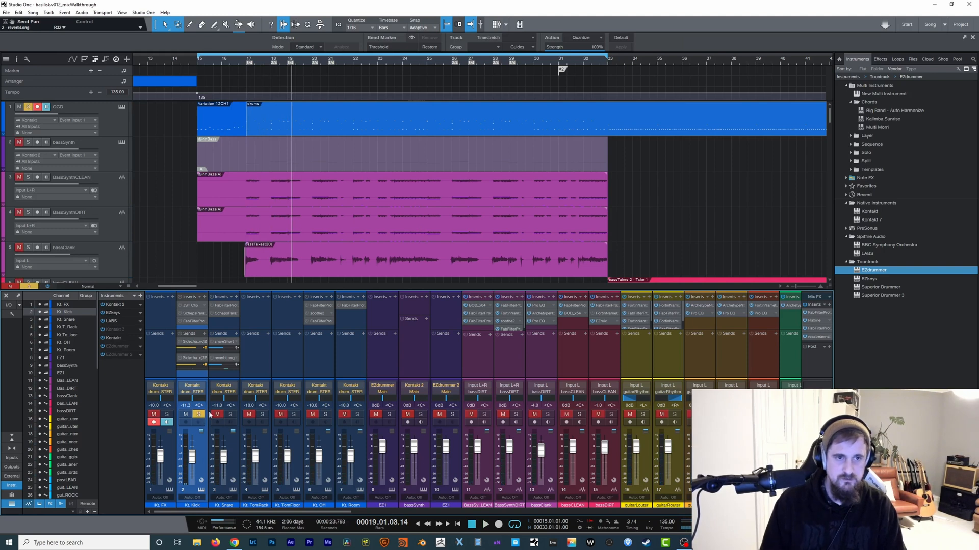
{"action": "left_click_drag", "start_coordinate": [250, 53], "coordinate": [330, 55]}
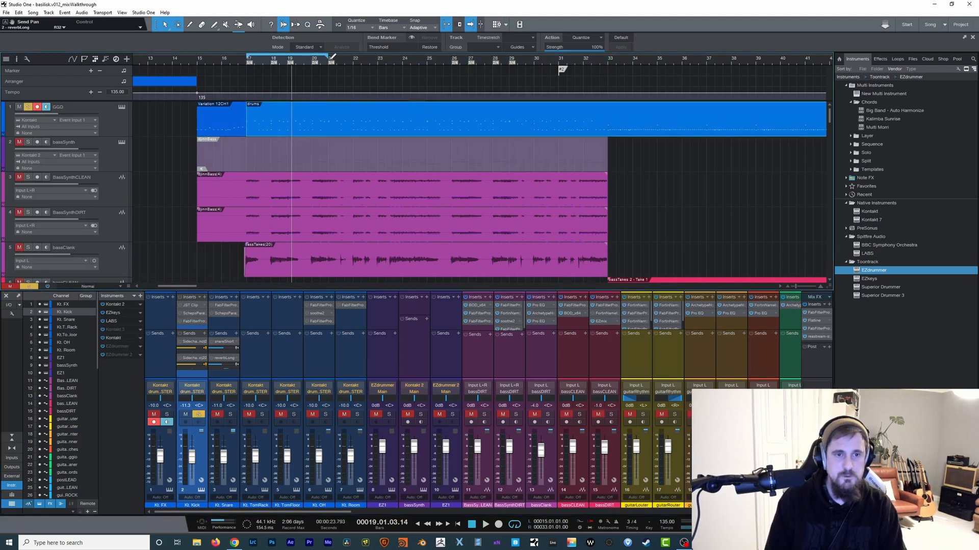
{"action": "key", "text": "space"}
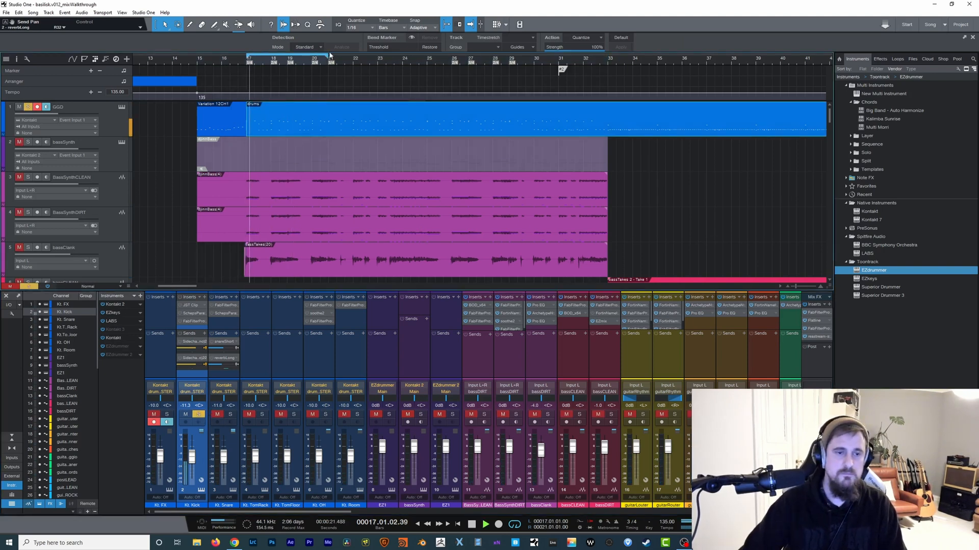
{"action": "key", "text": "space"}
{"action": "key", "text": "space"}
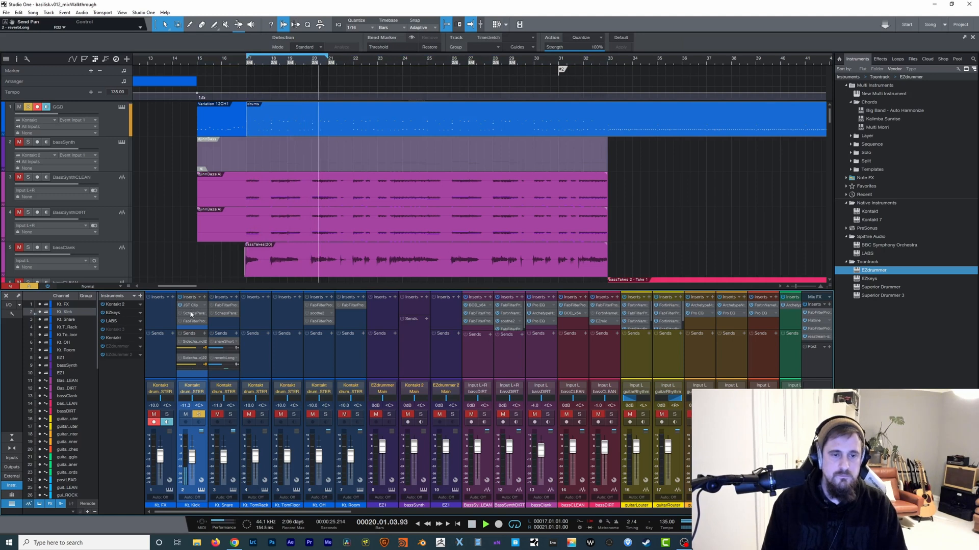
Reopen the Kick's JST Clip, switch to its Scheps Parallel Particles Mono insert, and examine the plugin's controls
{"action": "left_click", "coordinate": [192, 306]}
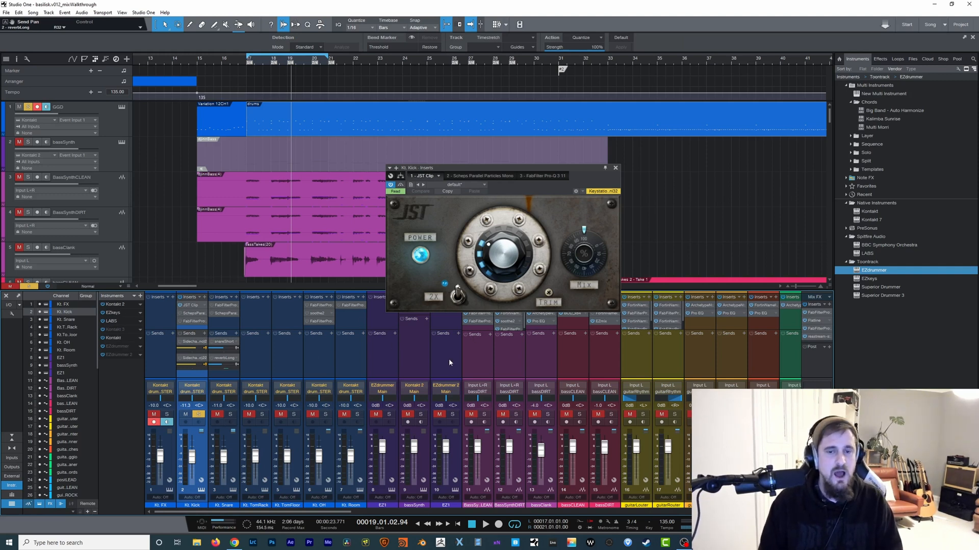
{"action": "left_click", "coordinate": [190, 313]}
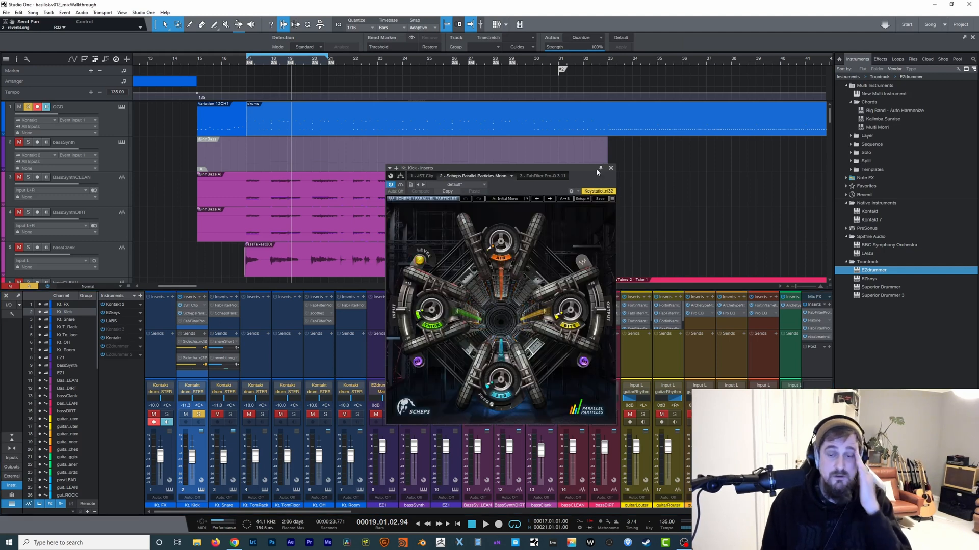
{"action": "left_click_drag", "start_coordinate": [588, 168], "coordinate": [590, 160]}
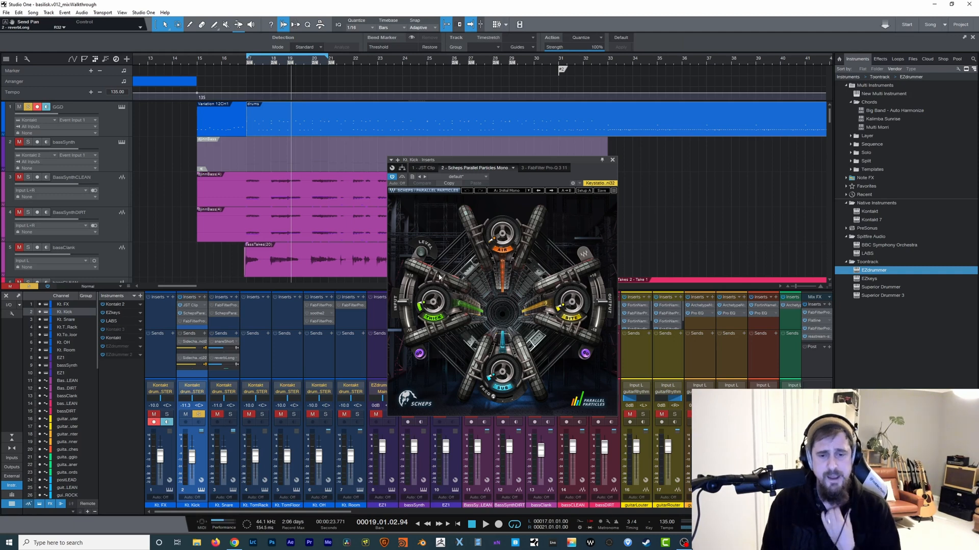
{"action": "mouse_move", "coordinate": [435, 303]}
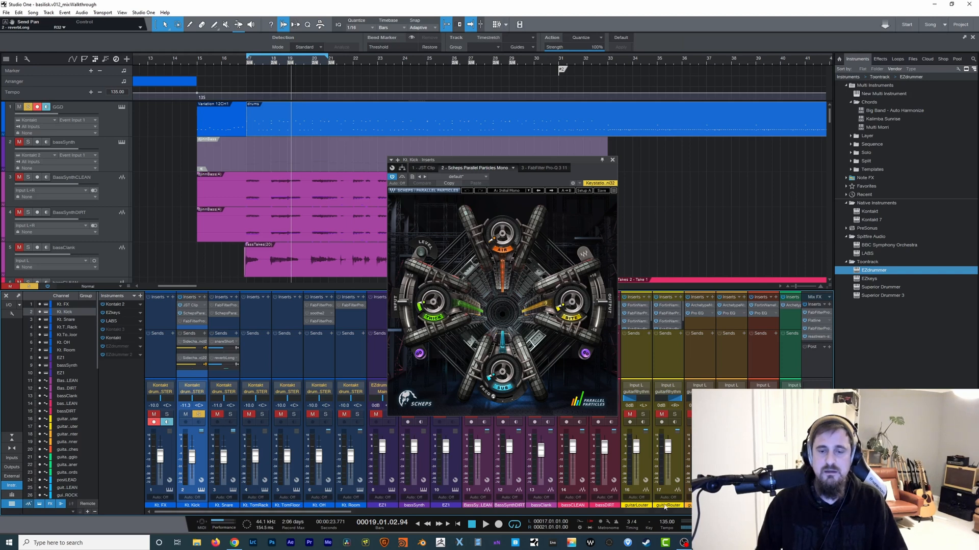
{"action": "key", "text": "space"}
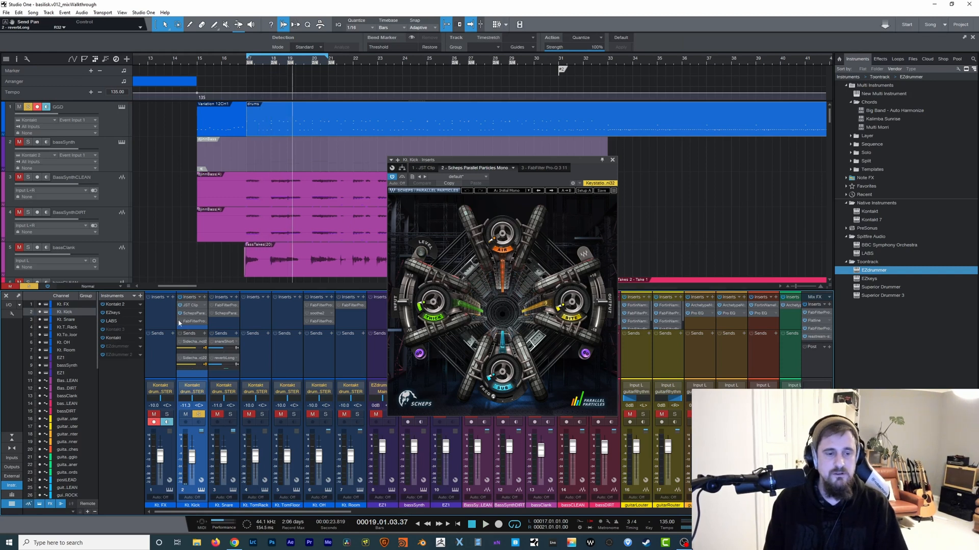
Open the Kick's FabFilter Pro-Q 3 insert and play the looped section to examine the kick's frequency spectrum
{"action": "left_click", "coordinate": [198, 321]}
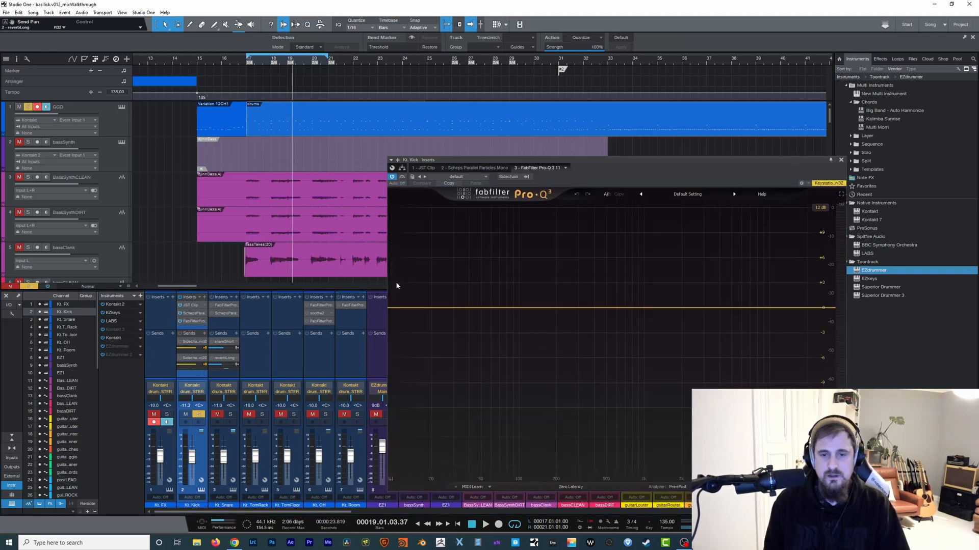
{"action": "left_click_drag", "start_coordinate": [649, 164], "coordinate": [603, 127]}
{"action": "key", "text": "space"}
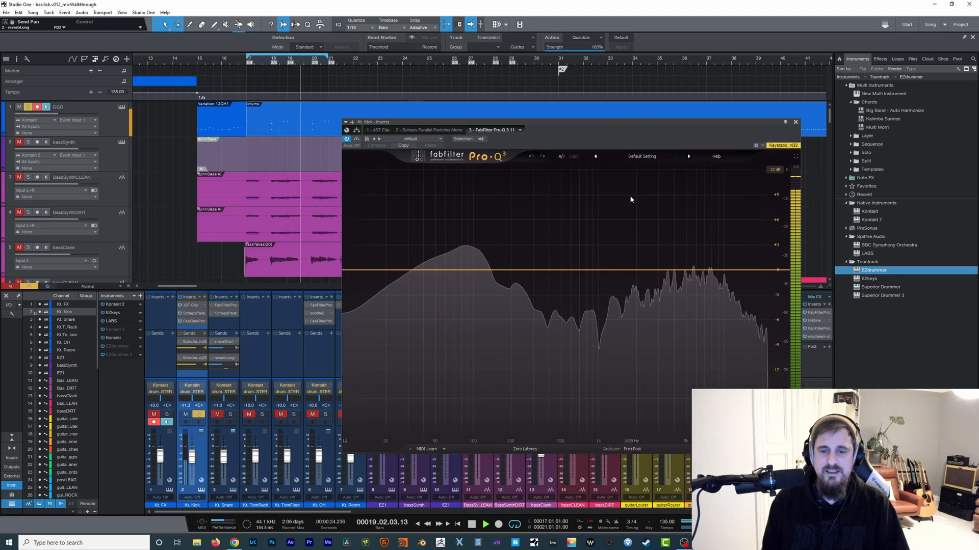
{"action": "key", "text": "space"}
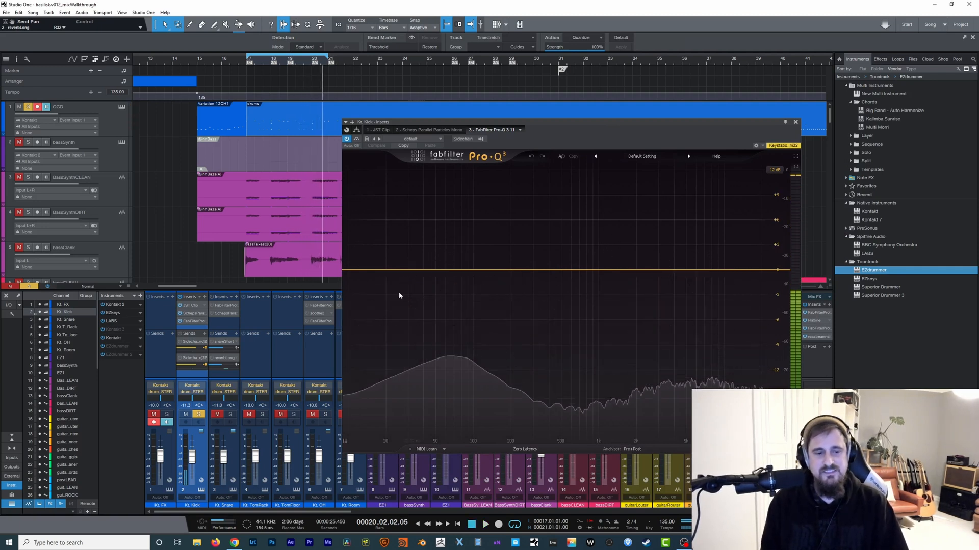
{"action": "key", "text": "space"}
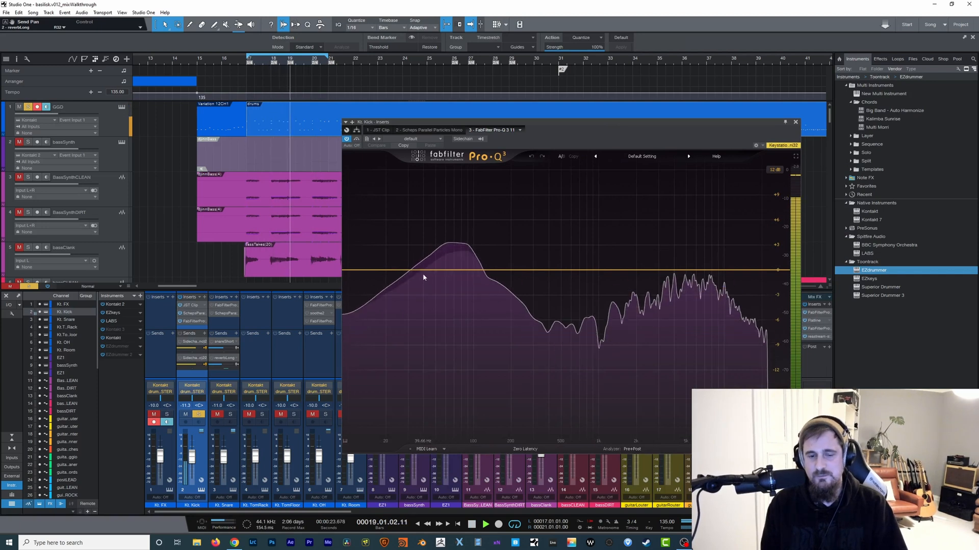
{"action": "key", "text": "space"}
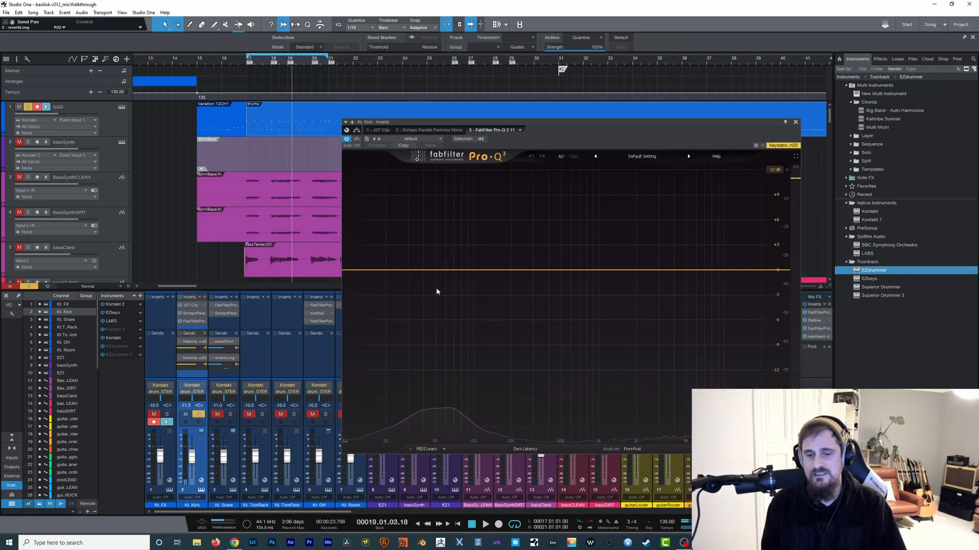
Stop playback, close the Kick's Pro-Q 3, view the FabFilter Pro-MB on bassDIRT targeted by its sidechain send, and close that plugin
{"action": "key", "text": "space"}
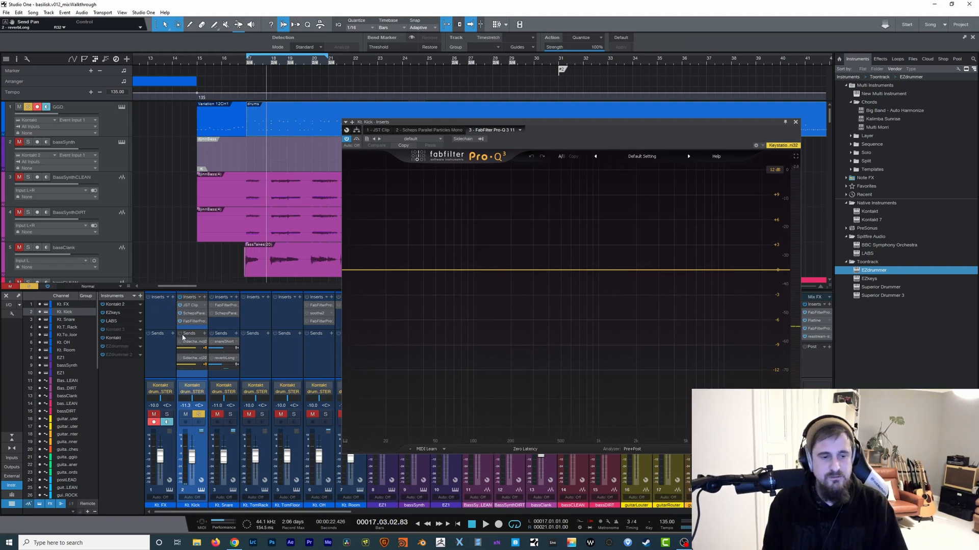
{"action": "left_click", "coordinate": [796, 122]}
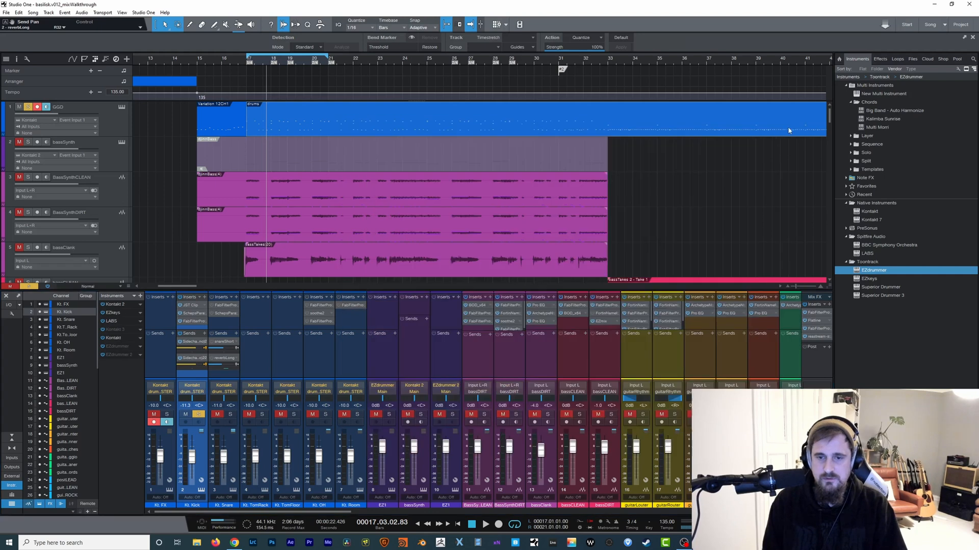
{"action": "left_click_drag", "start_coordinate": [240, 513], "coordinate": [118, 476]}
{"action": "double_click", "coordinate": [192, 343]}
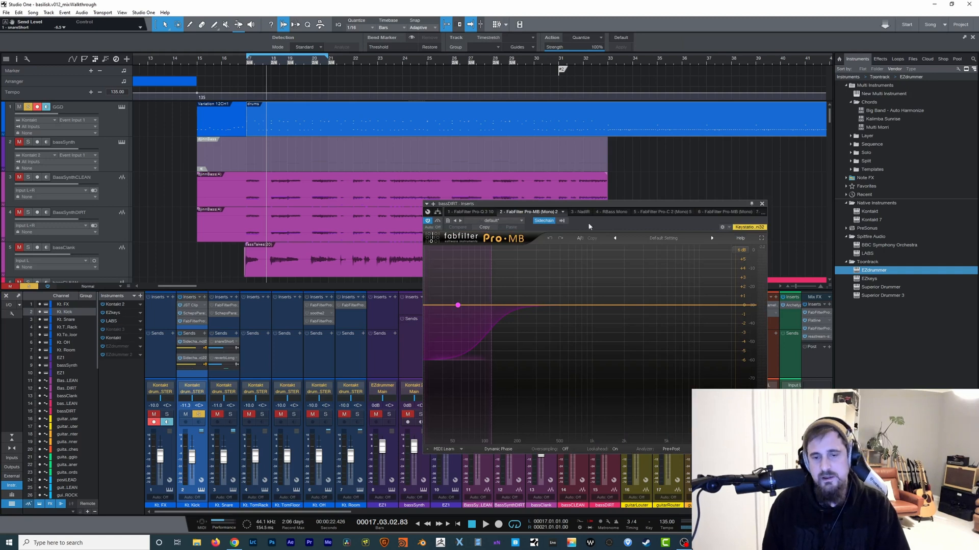
{"action": "left_click", "coordinate": [762, 204]}
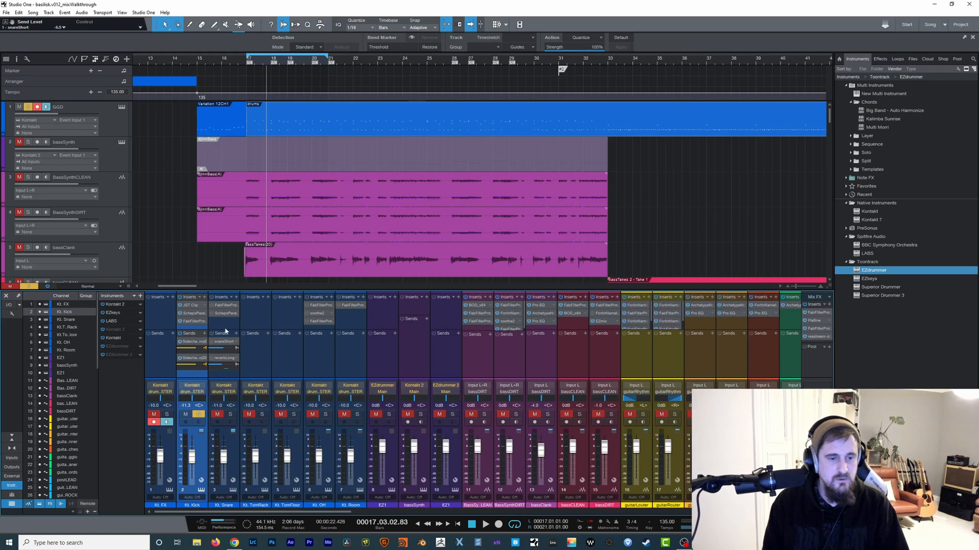
Move the solo from the Kick to the Snare channel and audition it with the loop shortened to bars 18 to 19
{"action": "key", "text": "space"}
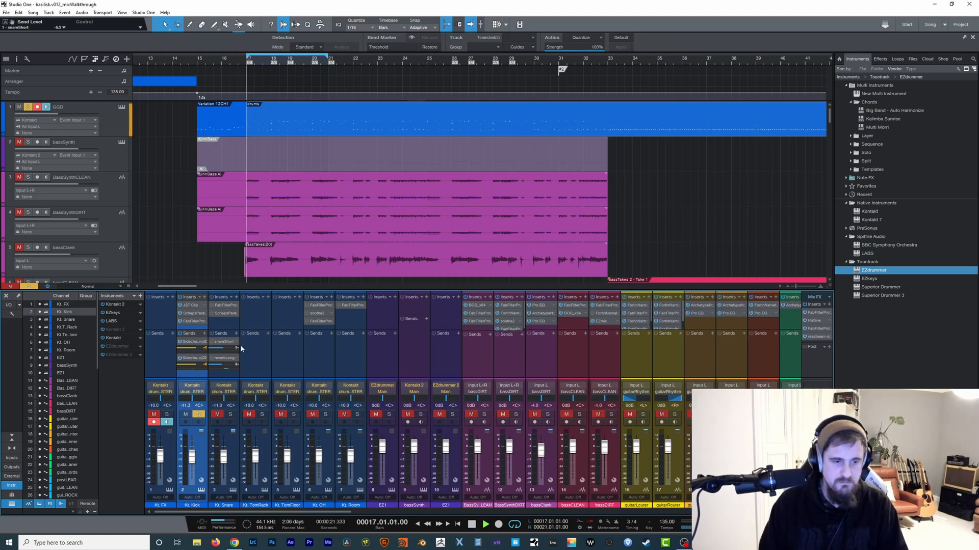
{"action": "key", "text": "space"}
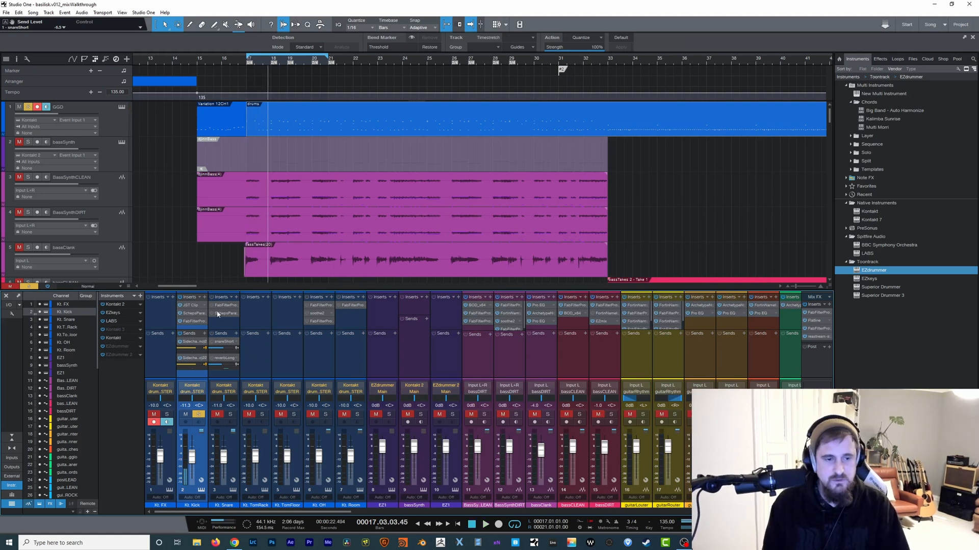
{"action": "left_click", "coordinate": [198, 414]}
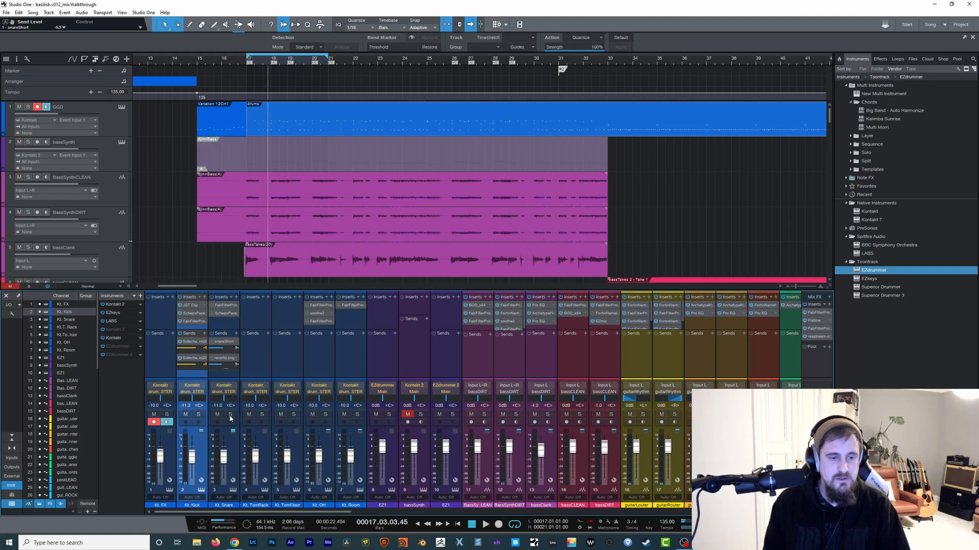
{"action": "left_click", "coordinate": [230, 414]}
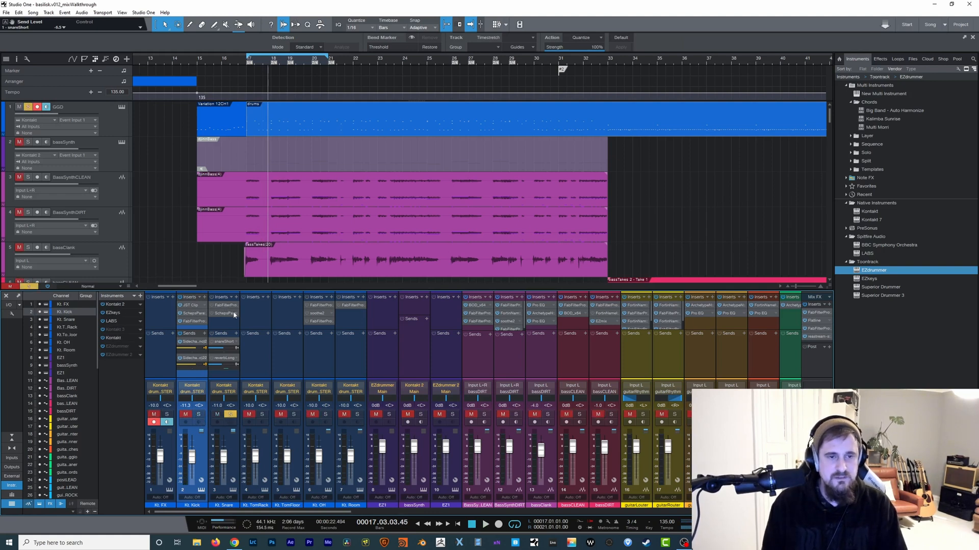
{"action": "key", "text": "KP_1"}
{"action": "key", "text": "space"}
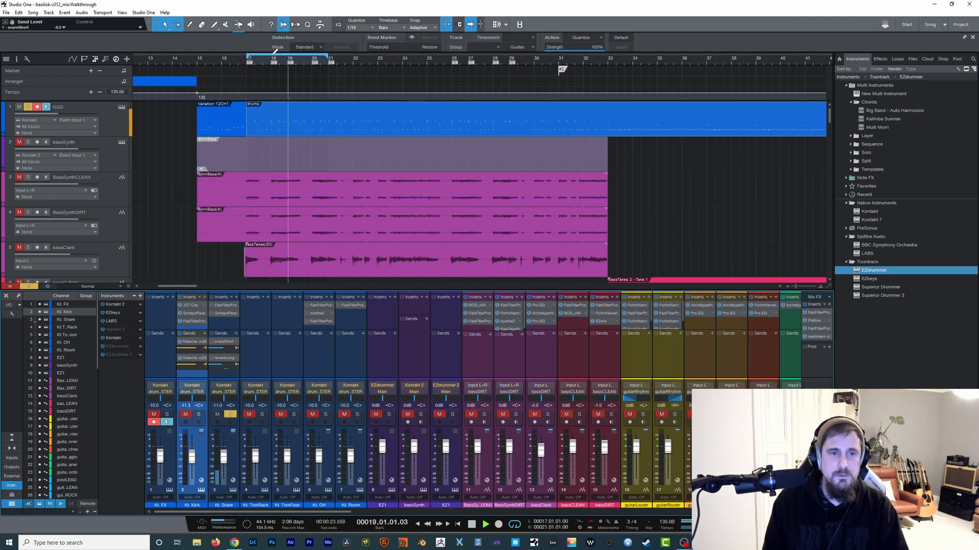
{"action": "left_click_drag", "start_coordinate": [296, 55], "coordinate": [295, 55]}
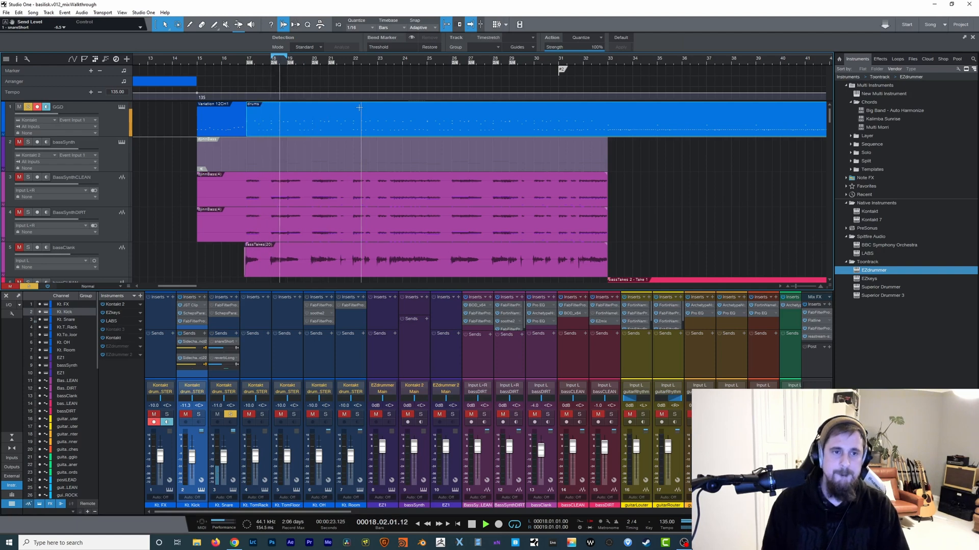
{"action": "key", "text": "space"}
Open the Snare's FabFilter Pro-Q 3 insert and compare the looped snare with the EQ bypassed and active
{"action": "left_click", "coordinate": [224, 305]}
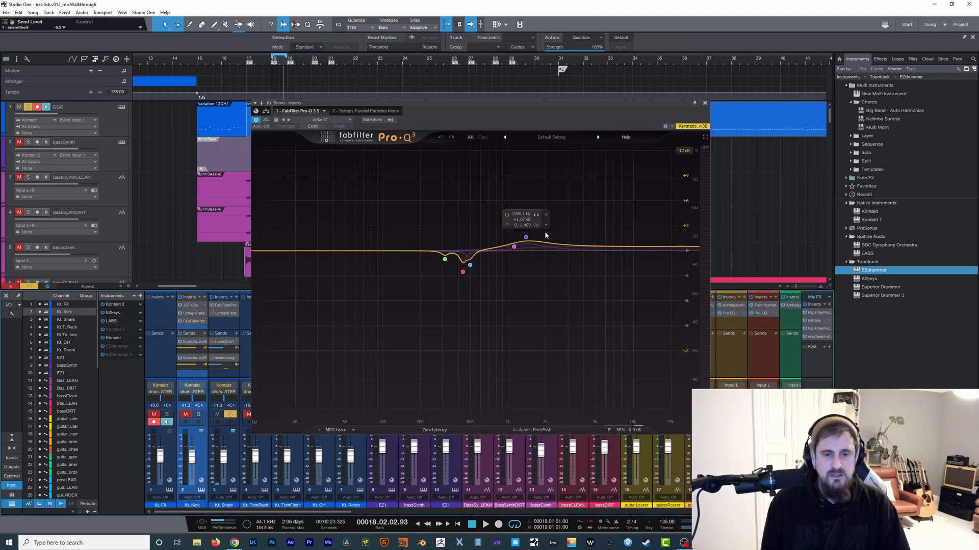
{"action": "double_click", "coordinate": [463, 272]}
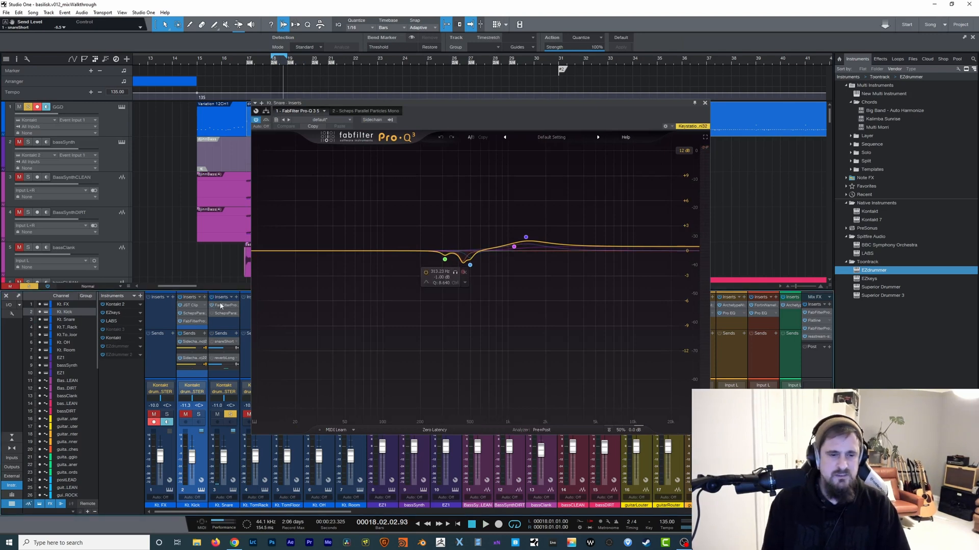
{"action": "key", "text": "space"}
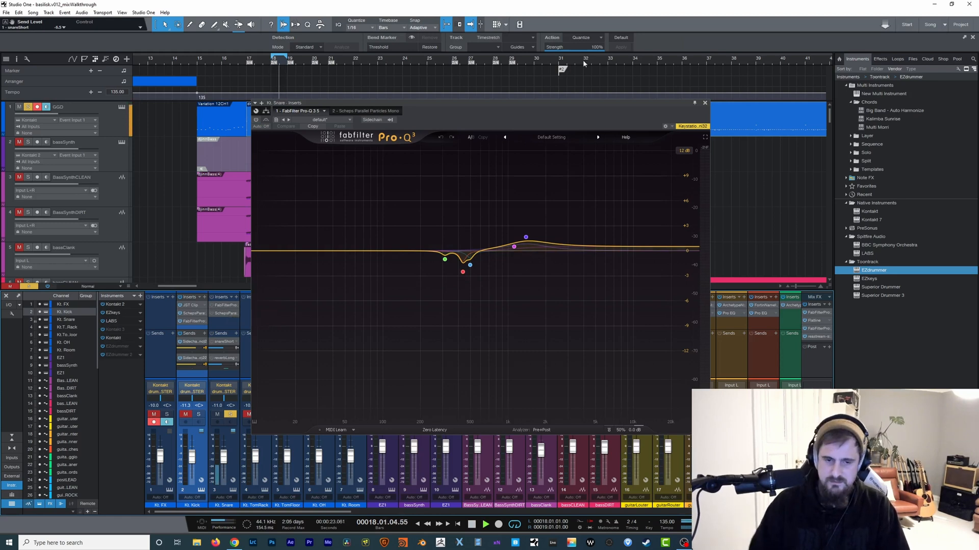
{"action": "left_click", "coordinate": [211, 305]}
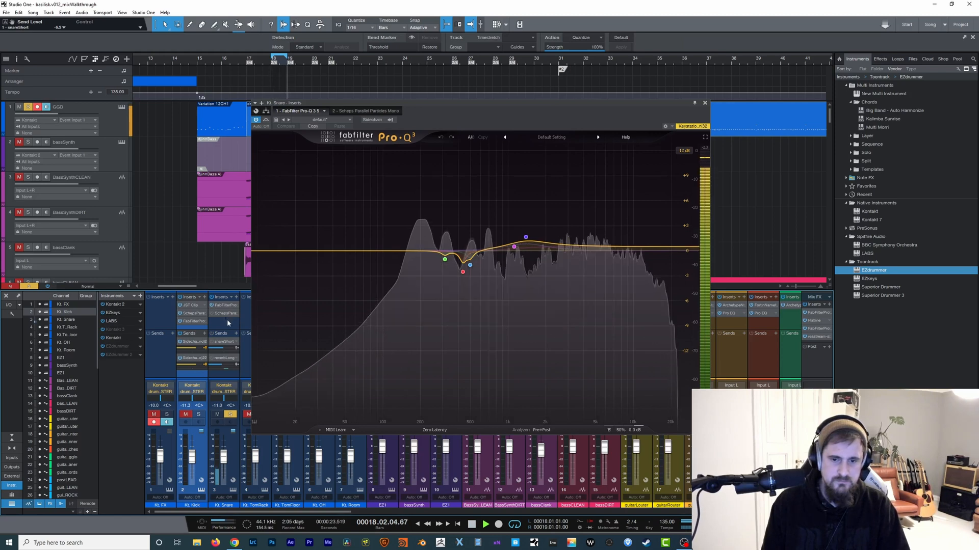
{"action": "key", "text": "space"}
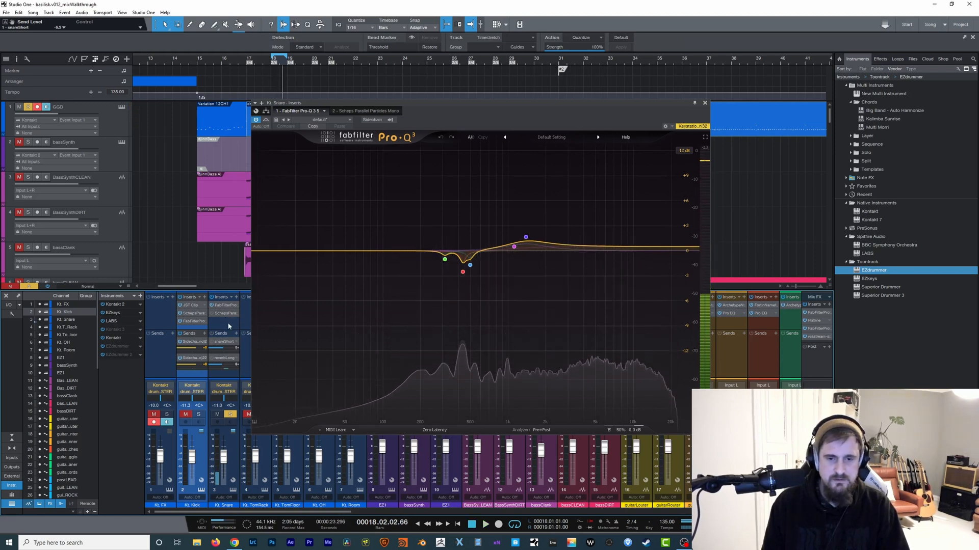
Solo the low-mid cut bands in the Snare's Pro-Q 3 one at a time during playback to hear what each removes
{"action": "mouse_move", "coordinate": [463, 277]}
{"action": "key", "text": "space"}
{"action": "left_click", "coordinate": [473, 285]}
{"action": "left_click", "coordinate": [473, 285]}
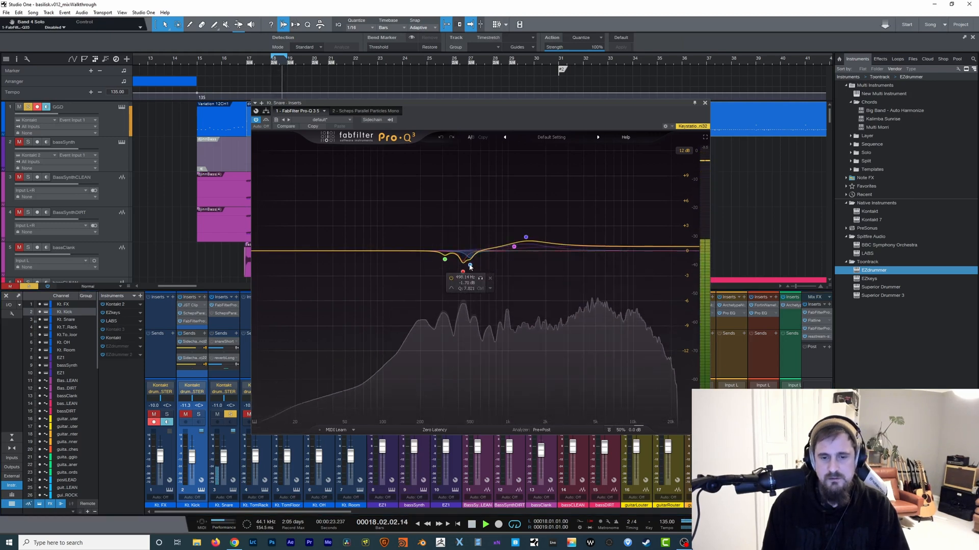
{"action": "left_click", "coordinate": [480, 278]}
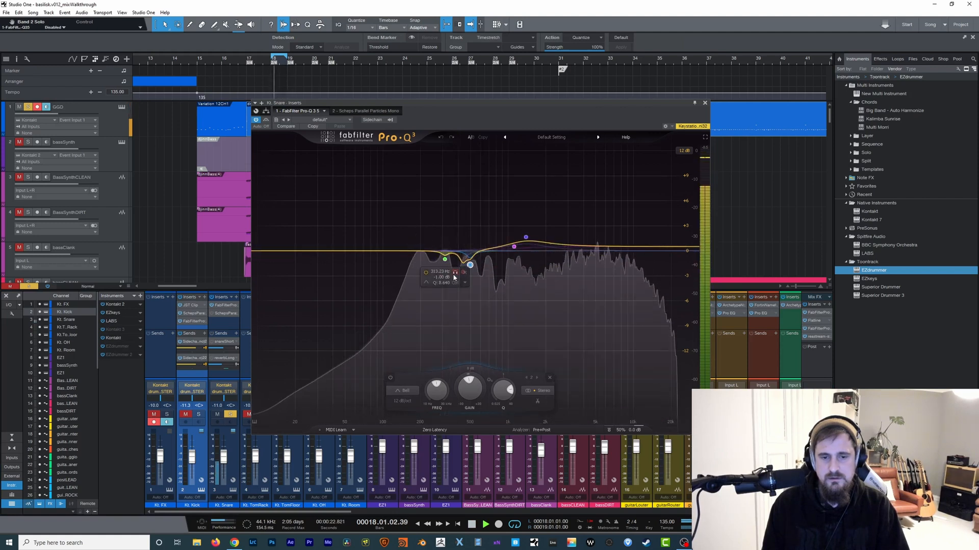
{"action": "left_click", "coordinate": [456, 274]}
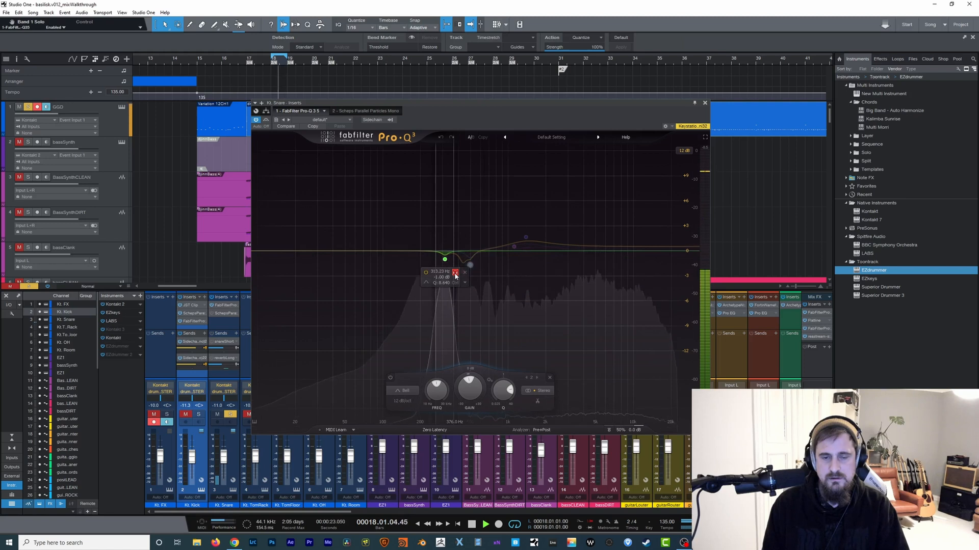
{"action": "left_click", "coordinate": [455, 273]}
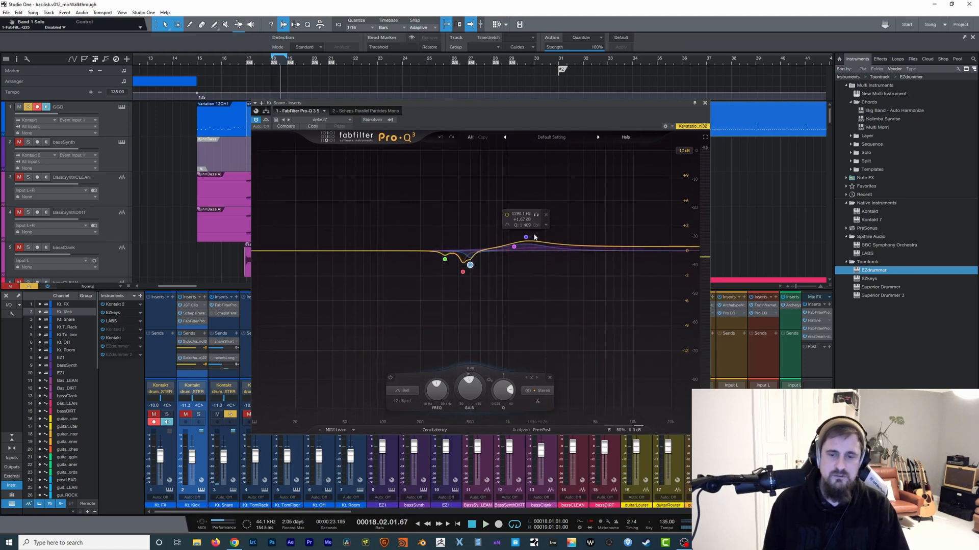
Solo the upper-mid boost band in the Snare's Pro-Q 3 during playback, release it and stop playback
{"action": "key", "text": "space"}
{"action": "left_click", "coordinate": [537, 215]}
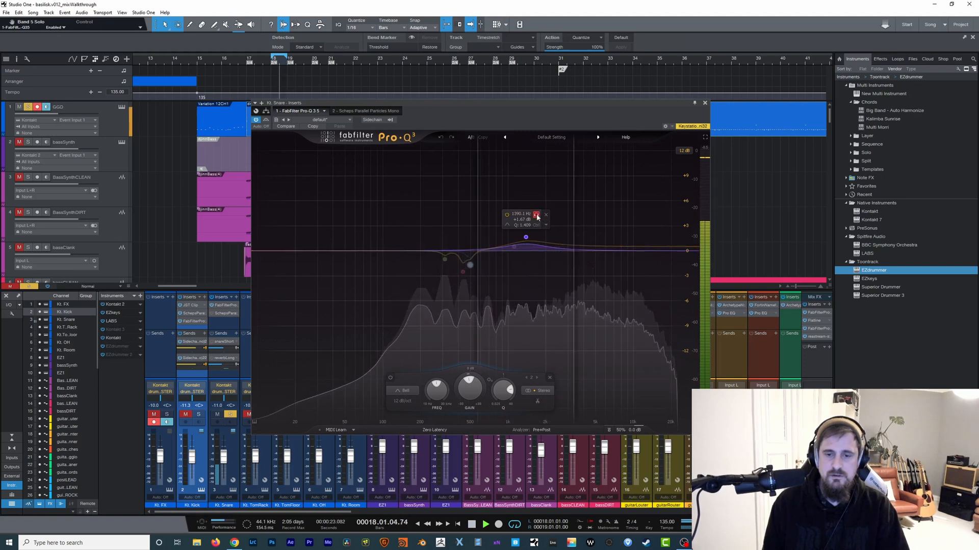
{"action": "left_click", "coordinate": [537, 216]}
{"action": "key", "text": "space"}
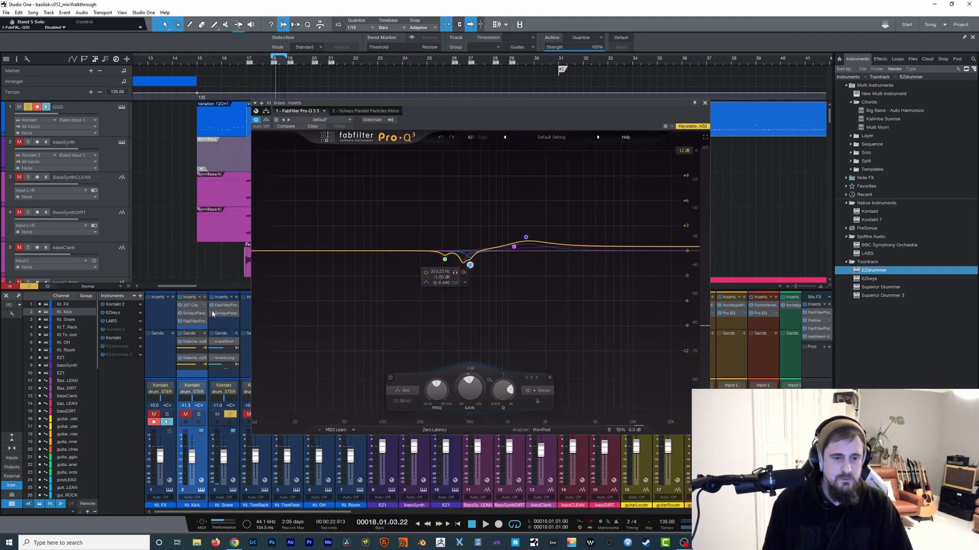
Audition the Snare's Scheps Parallel Particles Mono insert, compare its settings with the Kick's instance, and close the plugin
{"action": "left_click", "coordinate": [226, 314]}
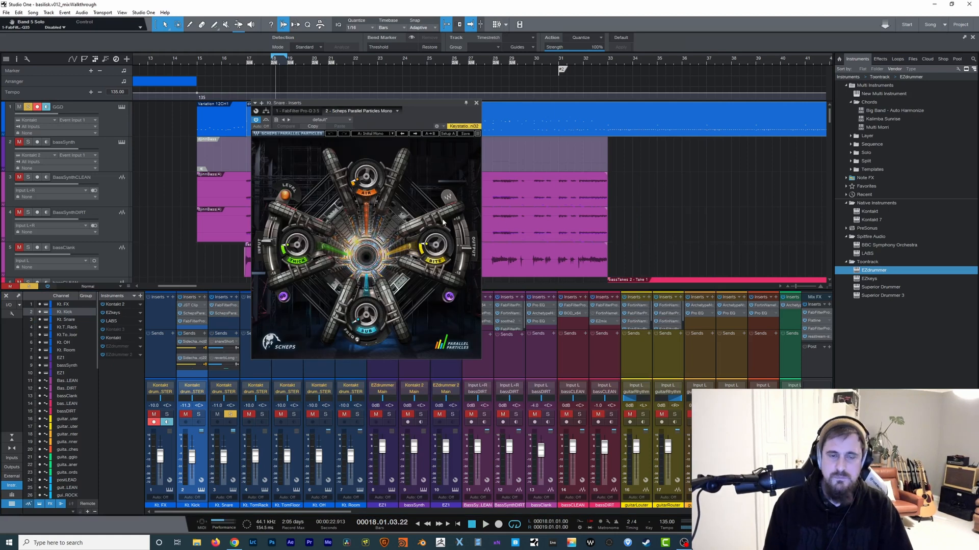
{"action": "left_click_drag", "start_coordinate": [412, 106], "coordinate": [453, 115]}
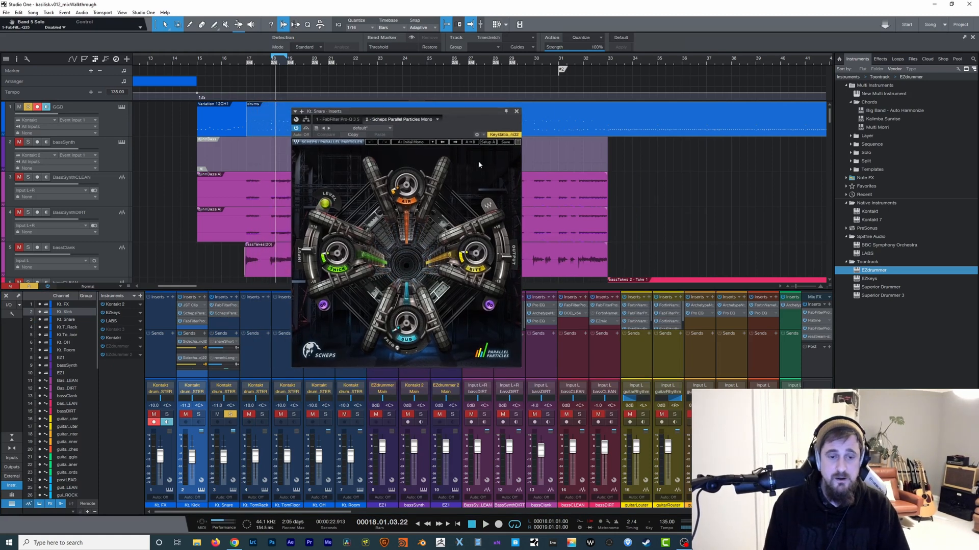
{"action": "key", "text": "space"}
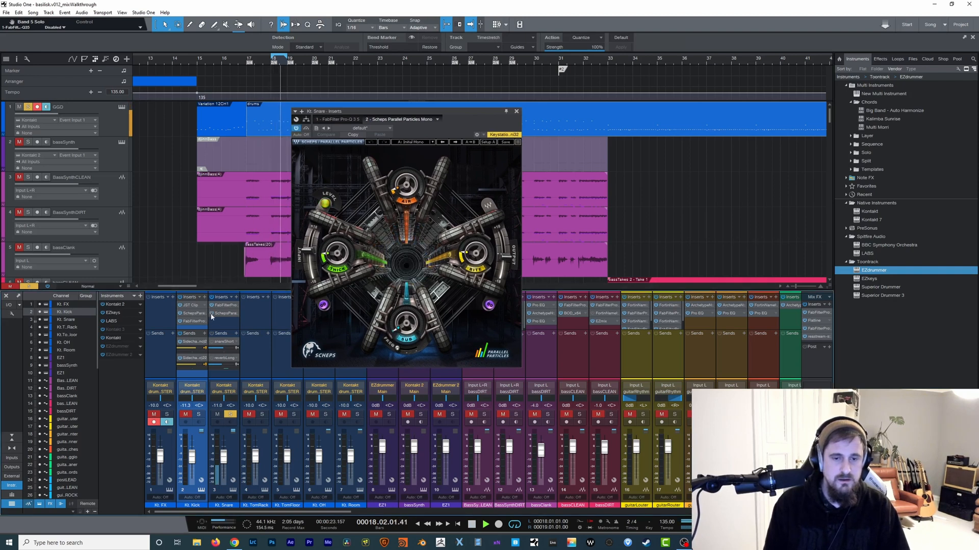
{"action": "key", "text": "space"}
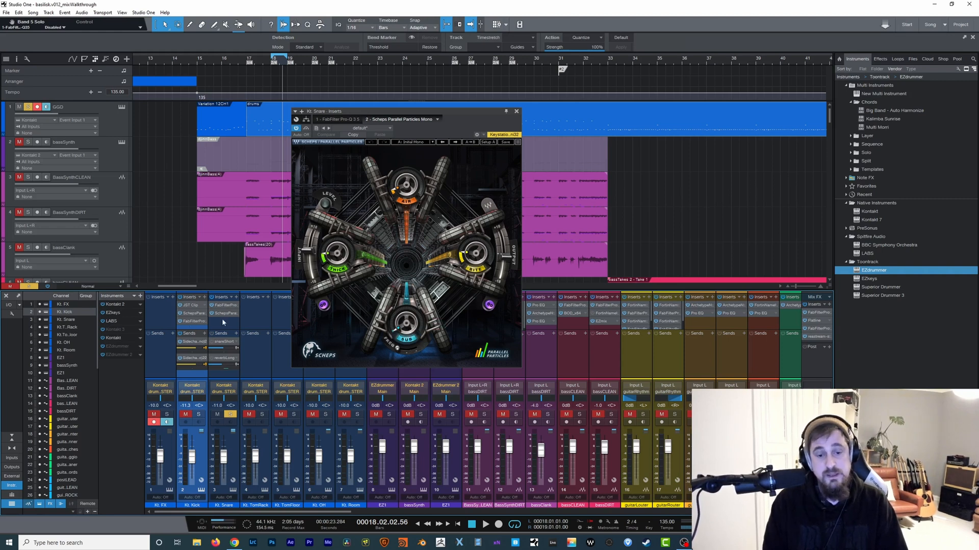
{"action": "left_click", "coordinate": [194, 314]}
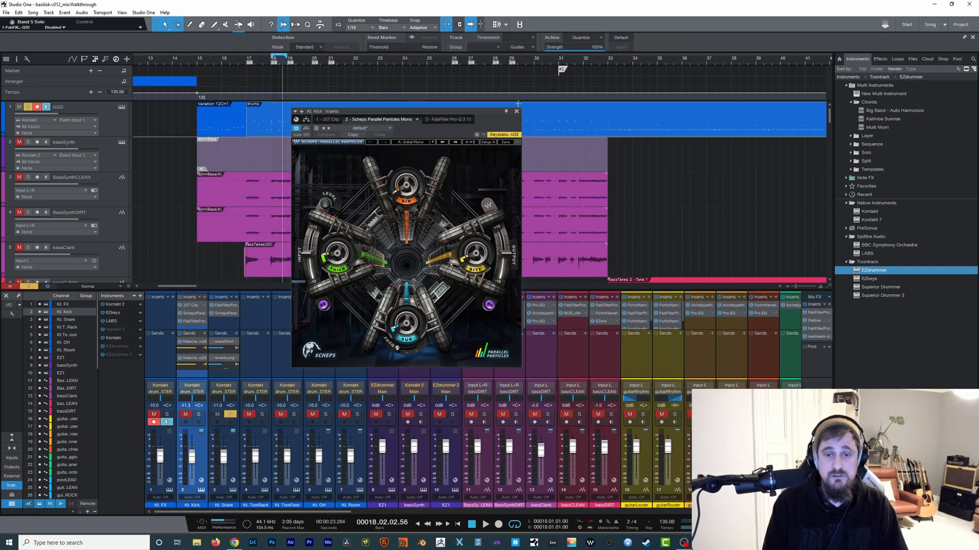
{"action": "left_click", "coordinate": [191, 313]}
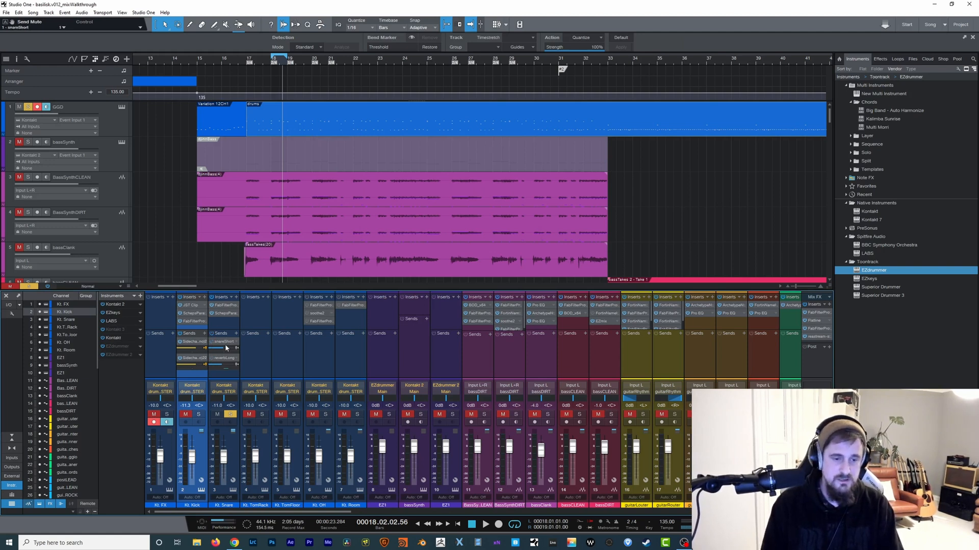
Audition the Snare's snareShort send by toggling its mute during playback, and open the send's ValhallaVintageVerb
{"action": "key", "text": "space"}
{"action": "key", "text": "space"}
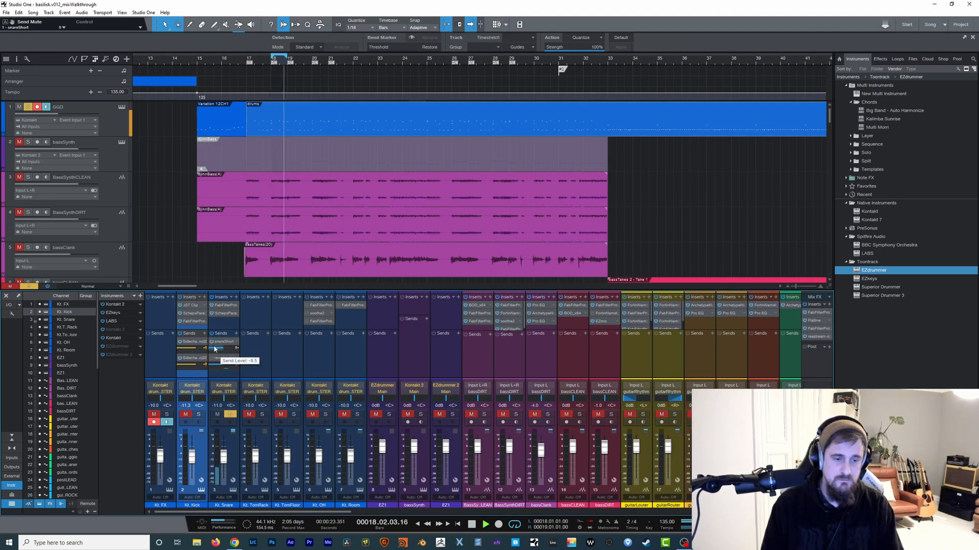
{"action": "key", "text": "space"}
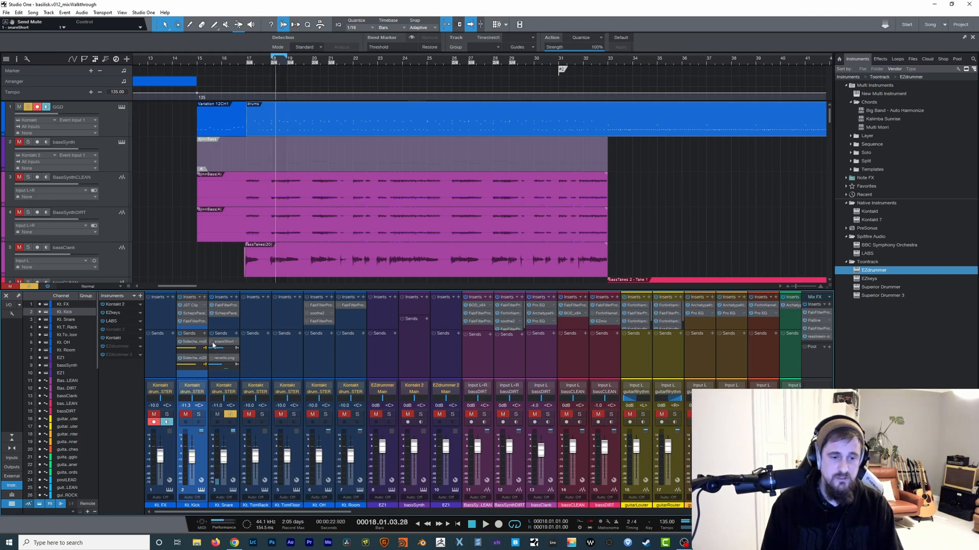
{"action": "left_click", "coordinate": [228, 343]}
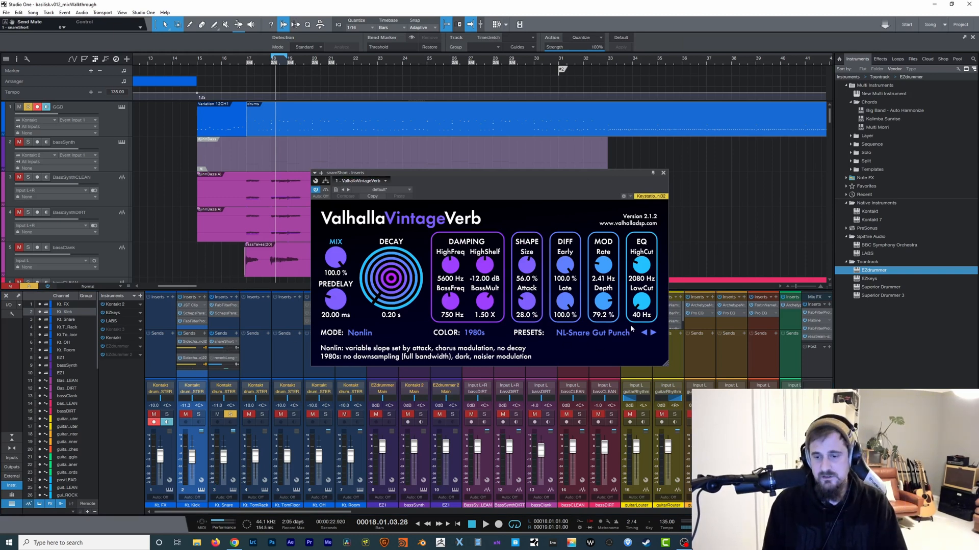
Move the ValhallaVintageVerb aside, look through the FX channels reverbLong, reverbShort, delay, snareShort and weirdVerb, and select snareShort
{"action": "left_click_drag", "start_coordinate": [343, 513], "coordinate": [790, 512]}
{"action": "left_click_drag", "start_coordinate": [587, 175], "coordinate": [529, 77]}
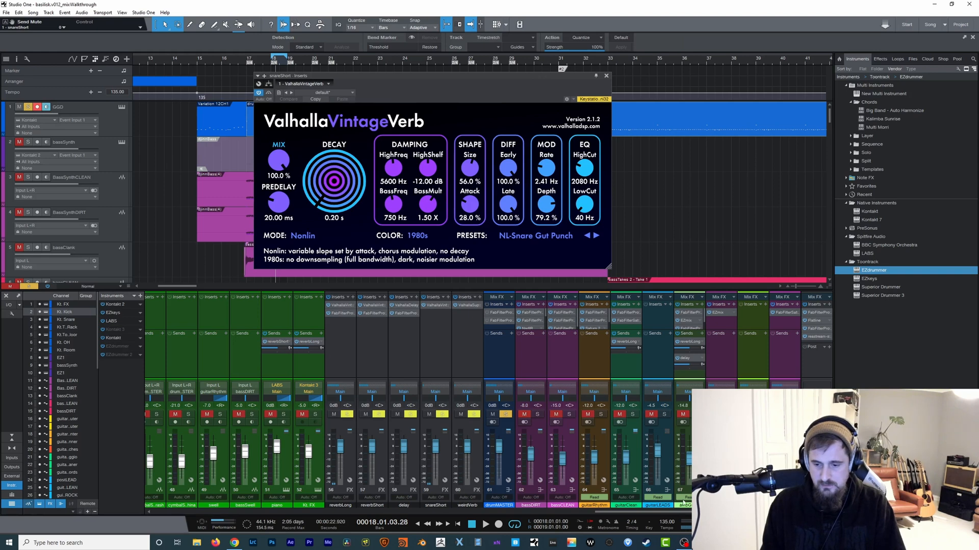
{"action": "left_click", "coordinate": [343, 351]}
{"action": "left_click", "coordinate": [372, 353]}
{"action": "left_click", "coordinate": [405, 359]}
{"action": "left_click", "coordinate": [434, 357]}
{"action": "left_click", "coordinate": [468, 352]}
{"action": "left_click", "coordinate": [436, 360]}
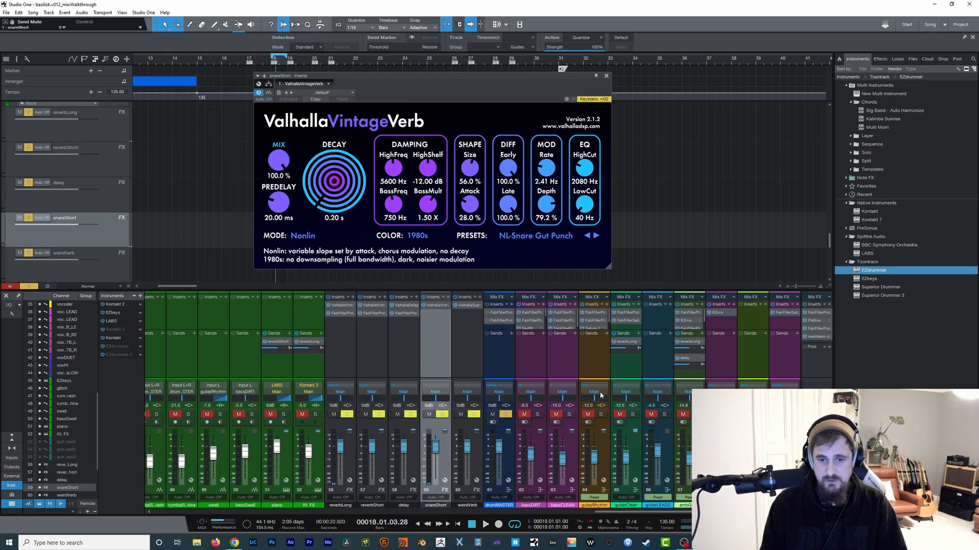
Return to the drum channels and play the looped snare while examining the NL-Snare Gut Punch reverb settings
{"action": "left_click_drag", "start_coordinate": [666, 513], "coordinate": [259, 415]}
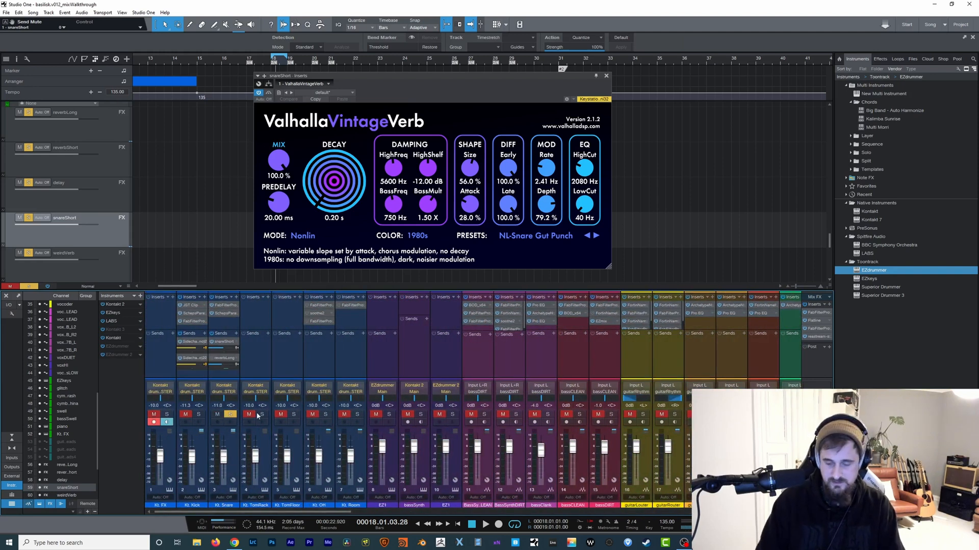
{"action": "key", "text": "space"}
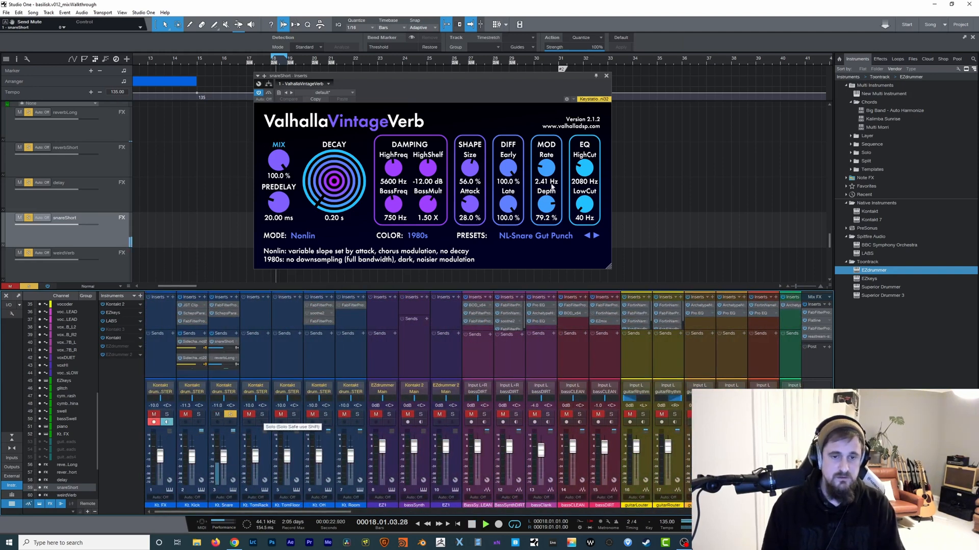
{"action": "key", "text": "space"}
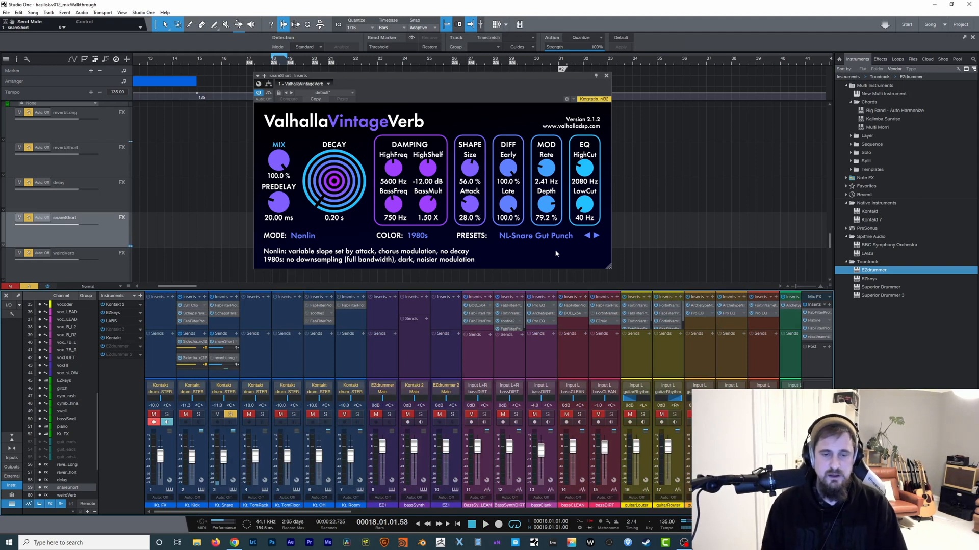
Open the ValhallaVintageVerb behind the Snare's reverbLong send, examine its Lots of Space settings during playback, and close the plugin
{"action": "left_click", "coordinate": [222, 359]}
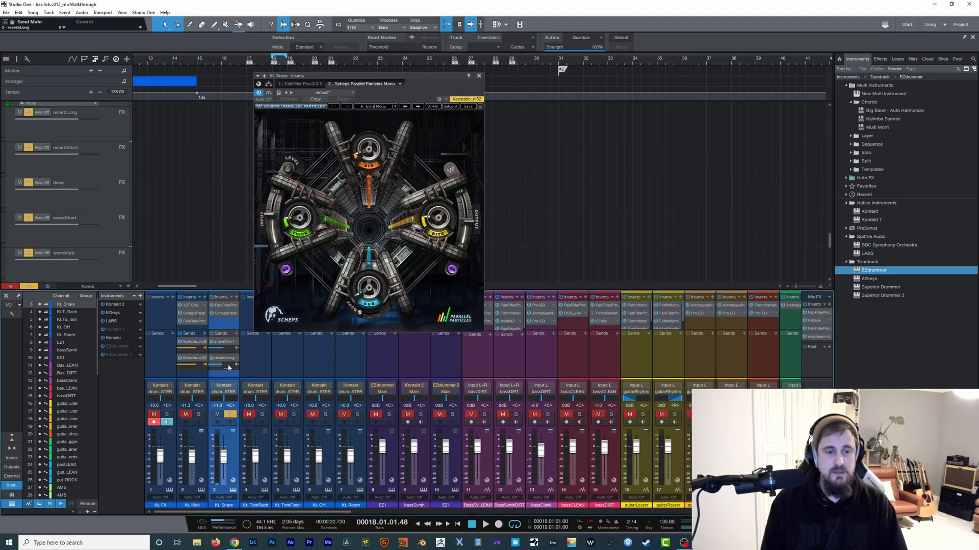
{"action": "left_click_drag", "start_coordinate": [317, 515], "coordinate": [516, 48]}
{"action": "left_click", "coordinate": [480, 76]}
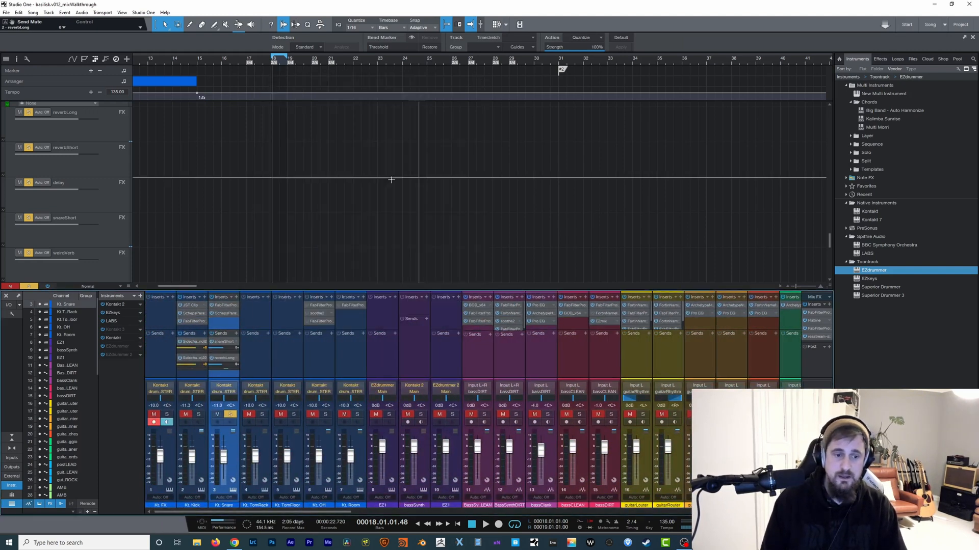
{"action": "left_click", "coordinate": [223, 359]}
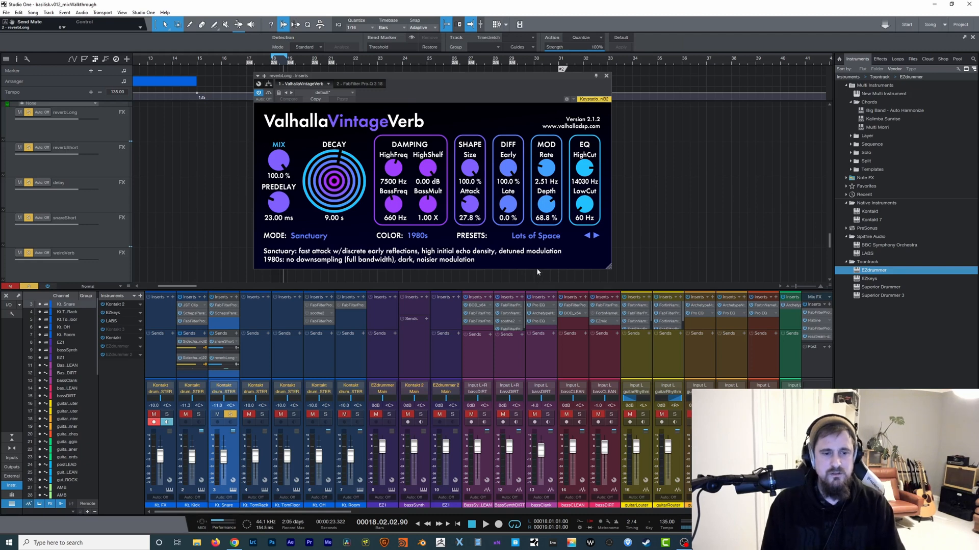
{"action": "key", "text": "space"}
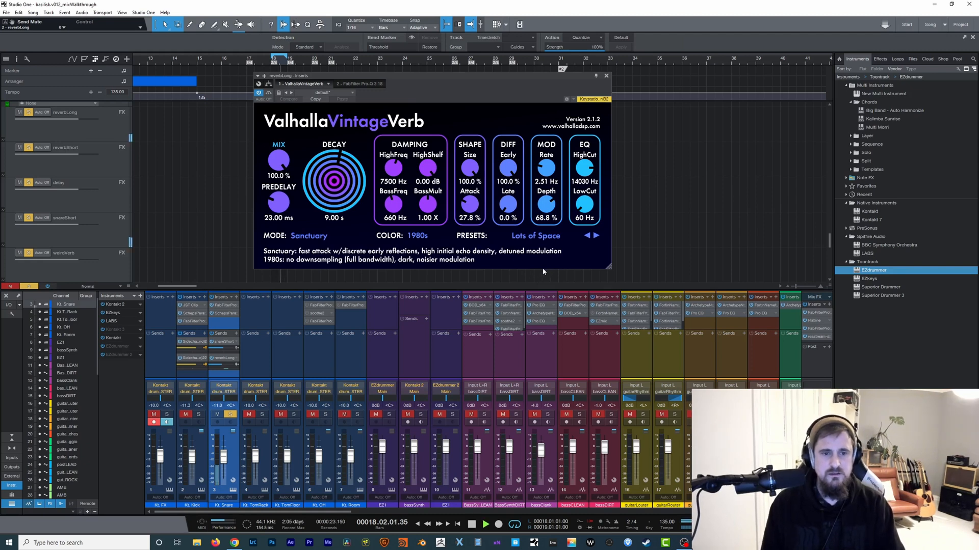
{"action": "key", "text": "space"}
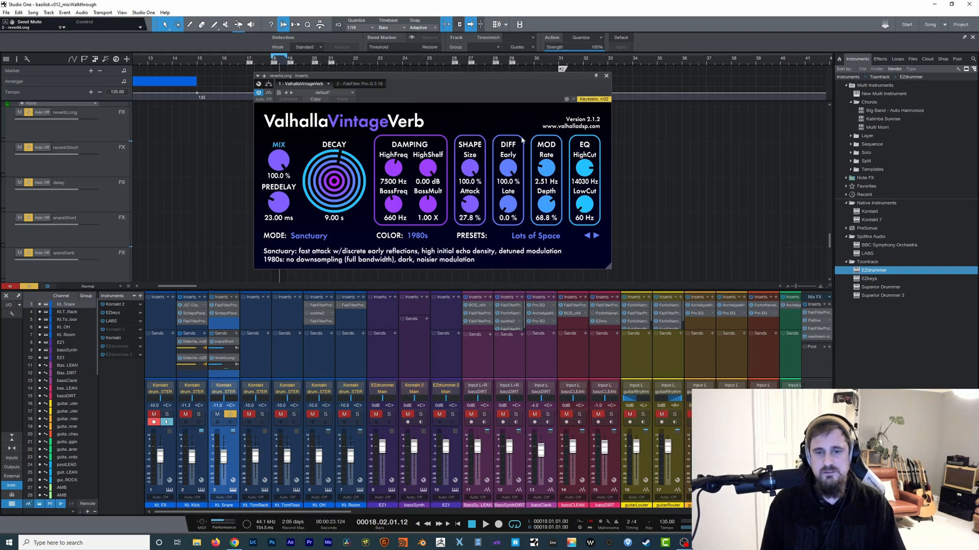
{"action": "left_click", "coordinate": [606, 76]}
Switch the solo from the Snare to the OH channel and play it with the loop range set from bar 17 to bar 20
{"action": "left_click", "coordinate": [230, 414]}
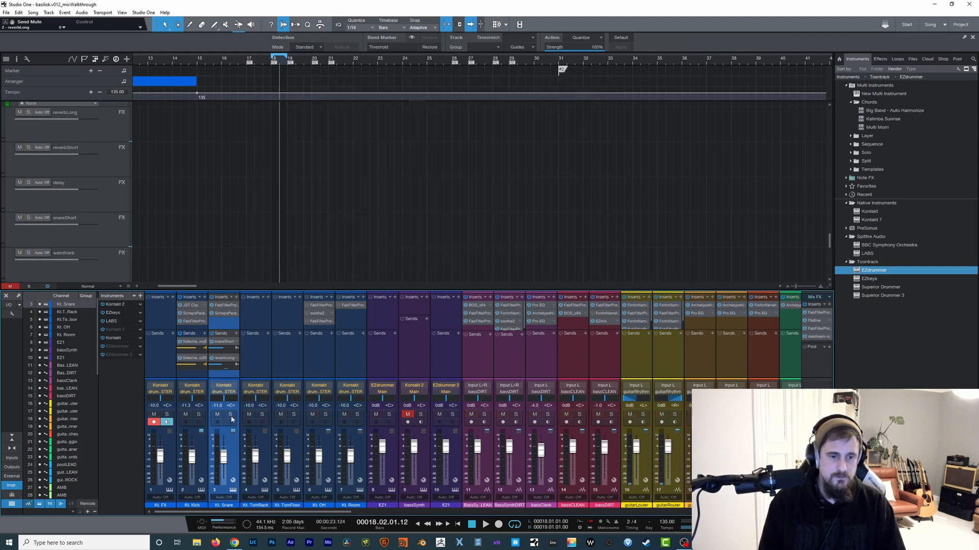
{"action": "left_click", "coordinate": [316, 351]}
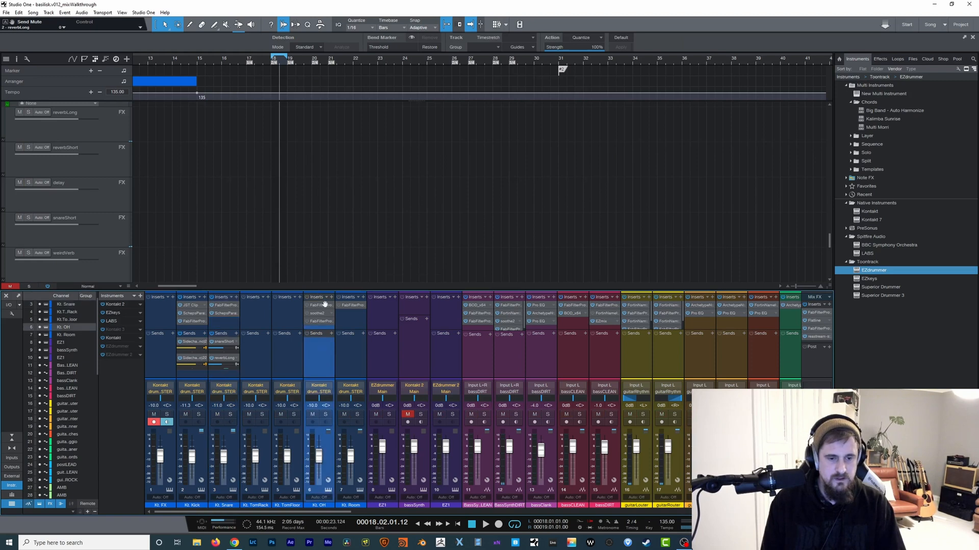
{"action": "left_click", "coordinate": [326, 415]}
{"action": "key", "text": "space"}
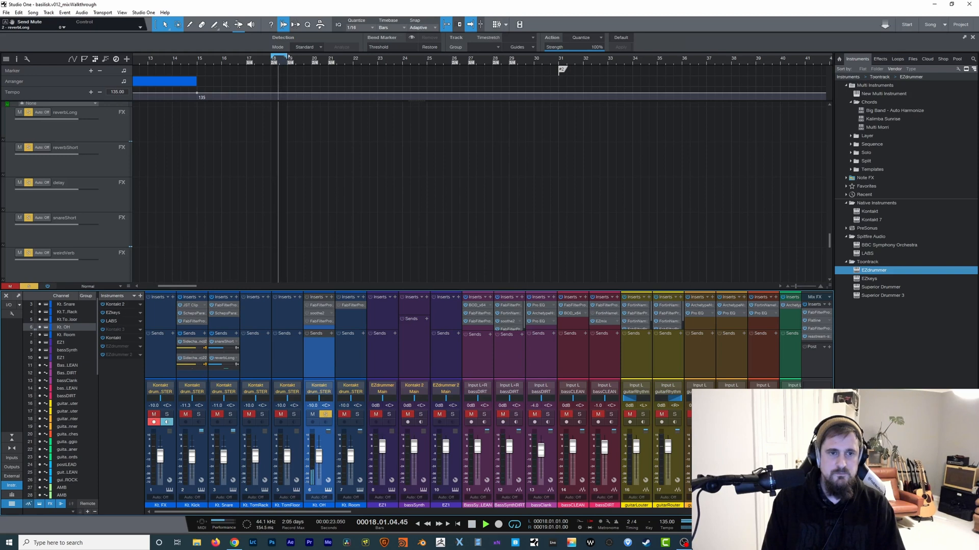
{"action": "left_click_drag", "start_coordinate": [313, 59], "coordinate": [248, 52]}
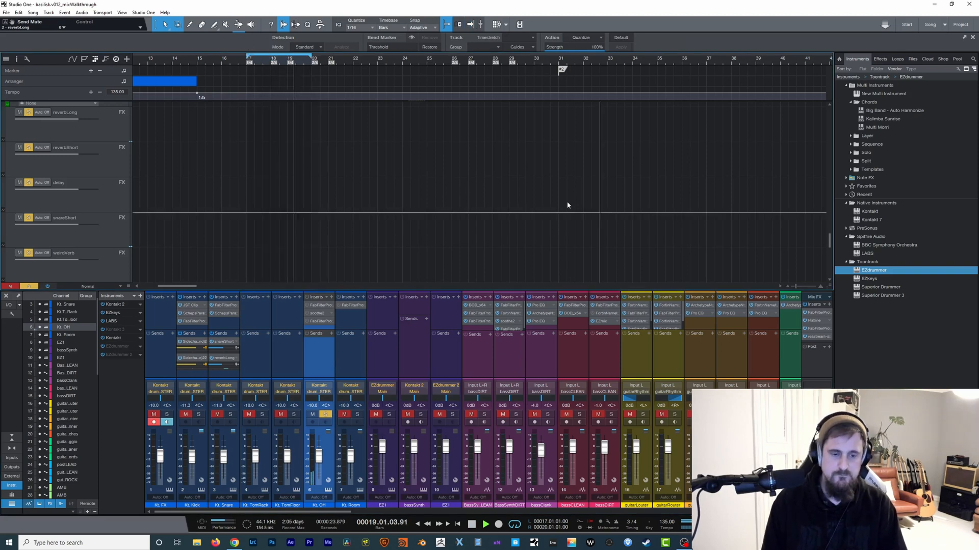
Open the OH channel's FabFilter Pro-C 2 insert, reposition its window, and choose the drum overheads preset Hard Hitting bM
{"action": "double_click", "coordinate": [320, 305]}
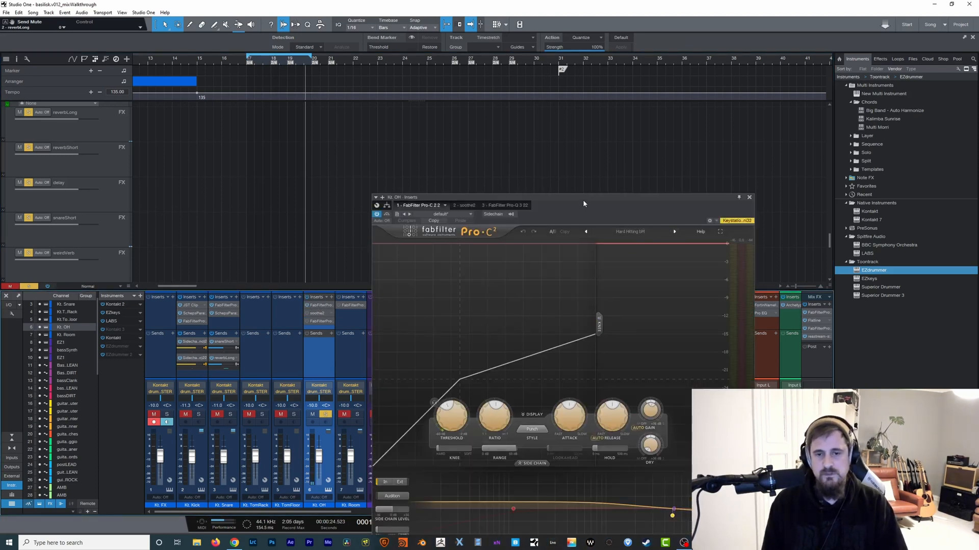
{"action": "left_click_drag", "start_coordinate": [583, 197], "coordinate": [552, 140]}
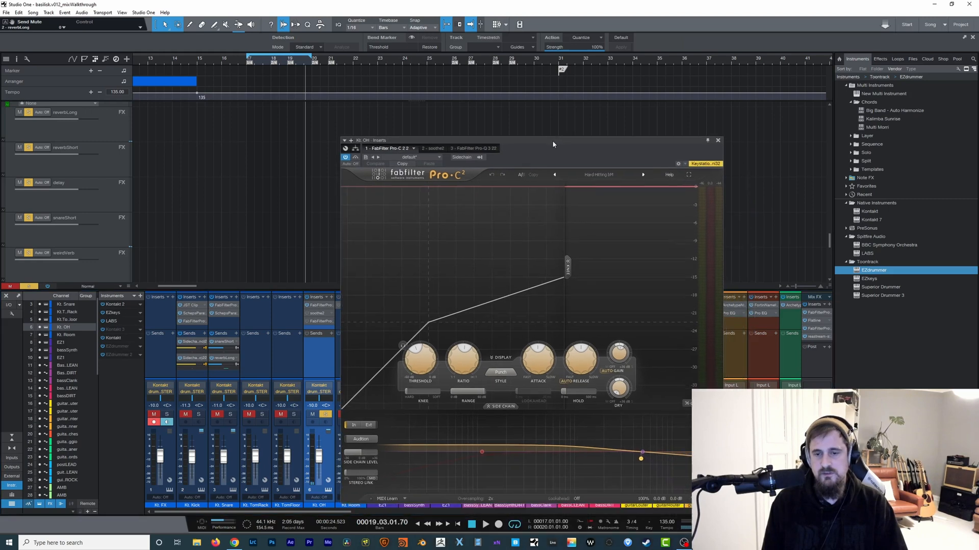
{"action": "left_click", "coordinate": [600, 175]}
{"action": "mouse_move", "coordinate": [594, 192]}
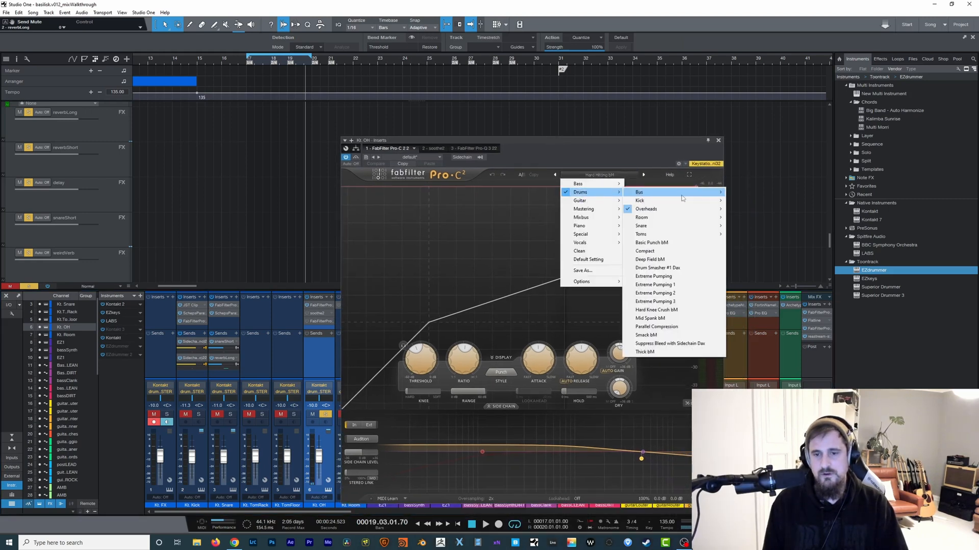
{"action": "mouse_move", "coordinate": [659, 210]}
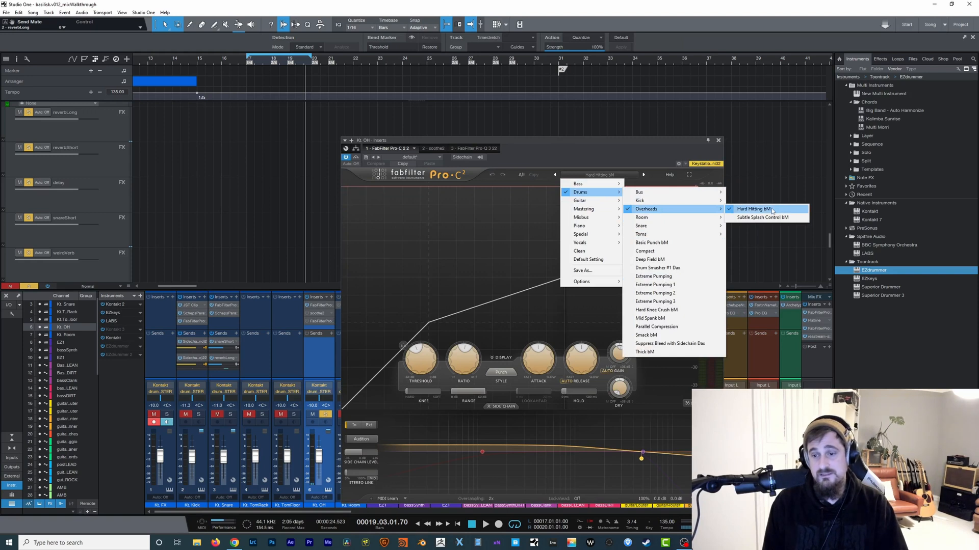
{"action": "left_click", "coordinate": [772, 211]}
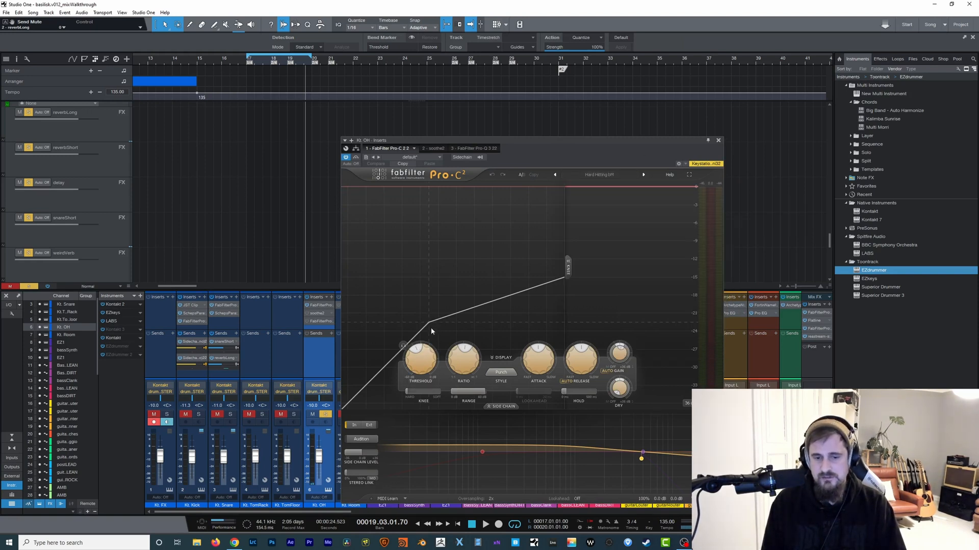
Audition the overheads through the FabFilter Pro-C 2 while examining its attack, threshold and gain reduction
{"action": "key", "text": "space"}
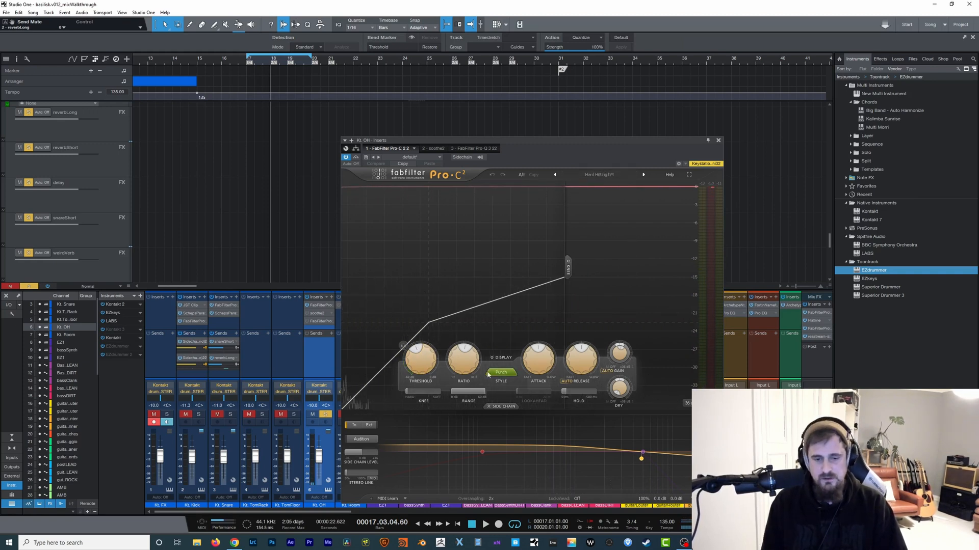
{"action": "mouse_move", "coordinate": [543, 364]}
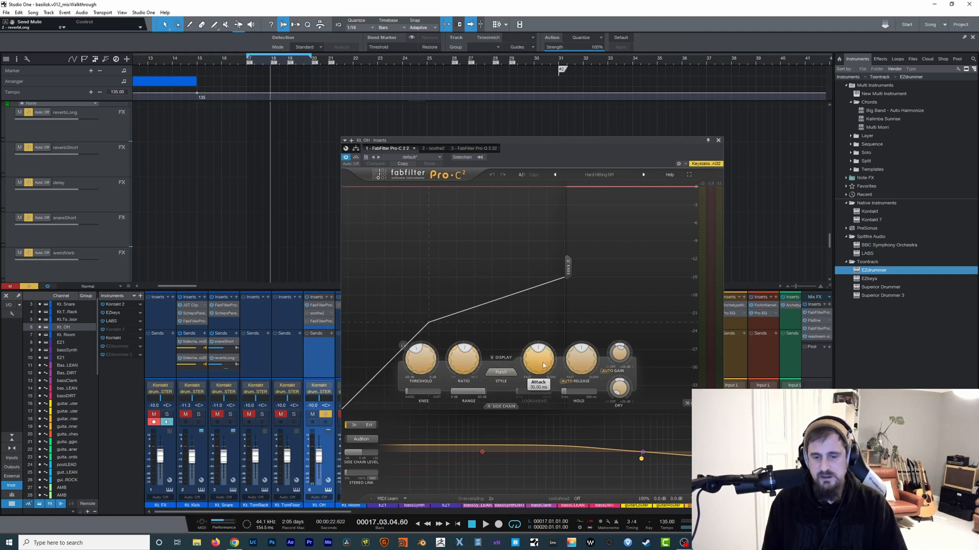
{"action": "mouse_move", "coordinate": [421, 364]}
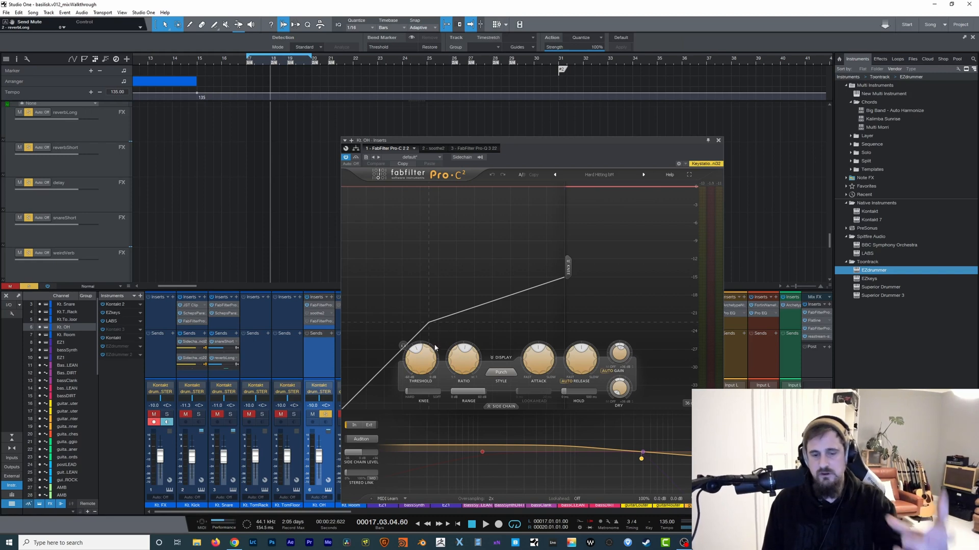
{"action": "mouse_move", "coordinate": [620, 353]}
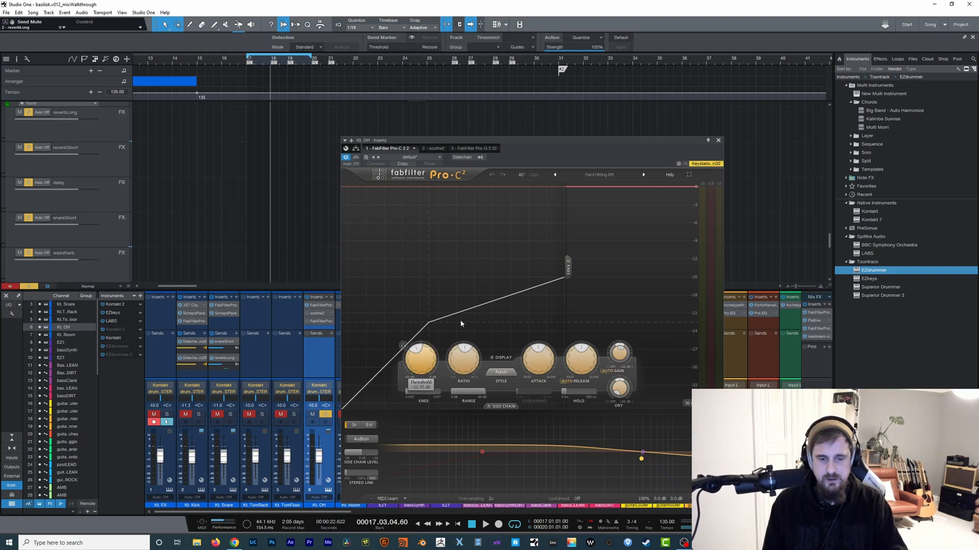
{"action": "key", "text": "space"}
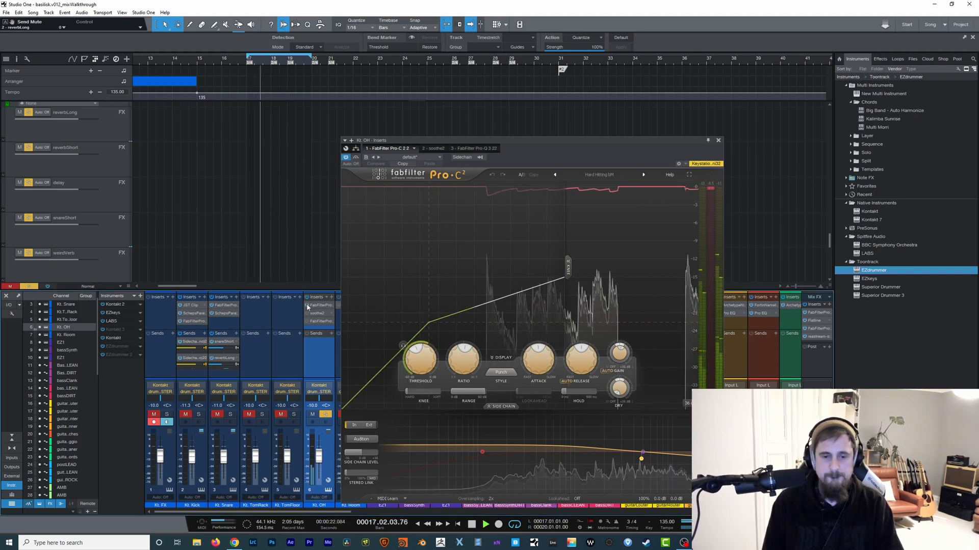
{"action": "key", "text": "space"}
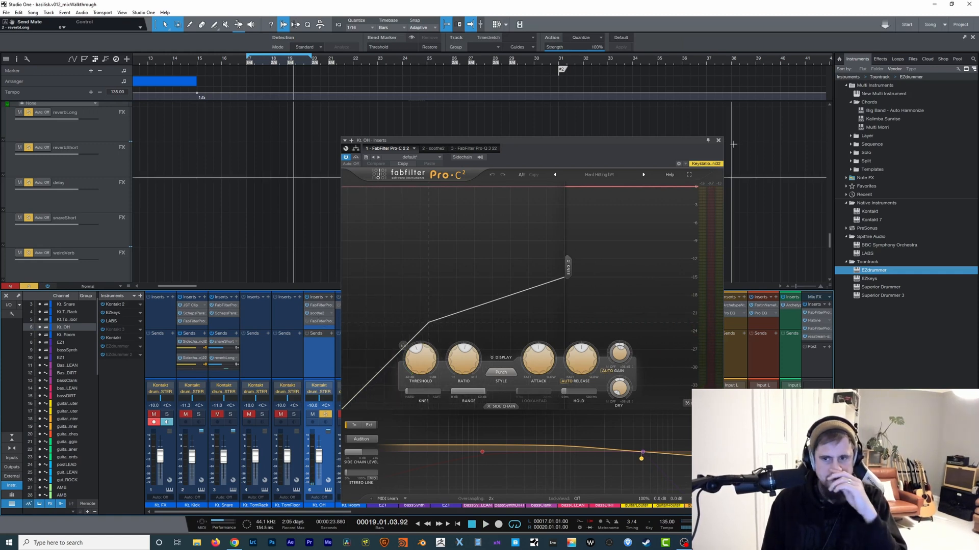
Open the OH channel's soothe2 insert and examine its Cymbal smooth preset during playback
{"action": "left_click_drag", "start_coordinate": [649, 141], "coordinate": [693, 129]}
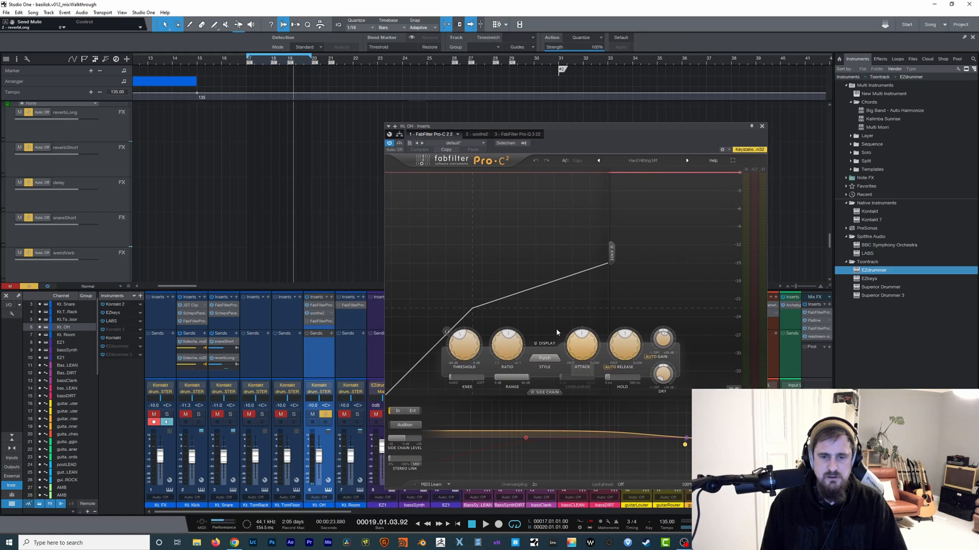
{"action": "left_click", "coordinate": [317, 315]}
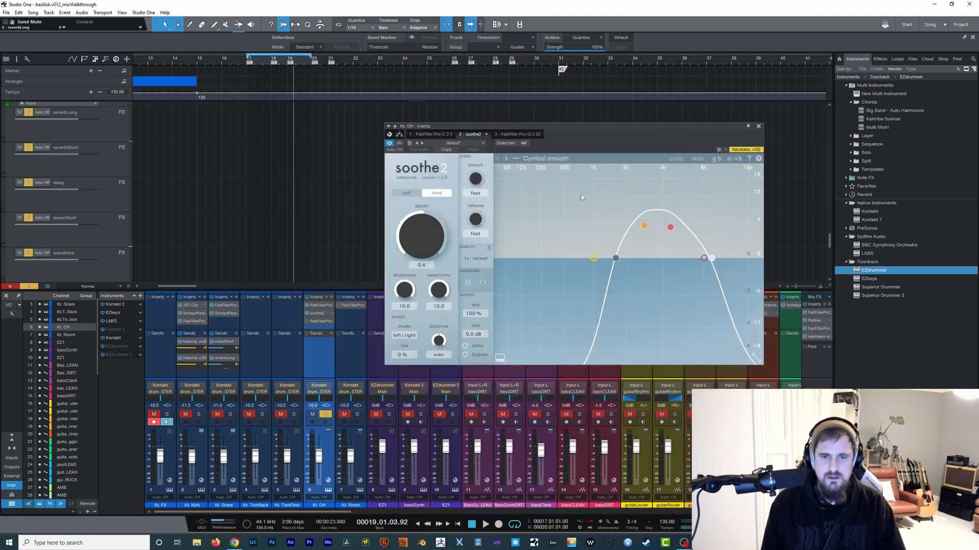
{"action": "left_click_drag", "start_coordinate": [726, 130], "coordinate": [733, 114]}
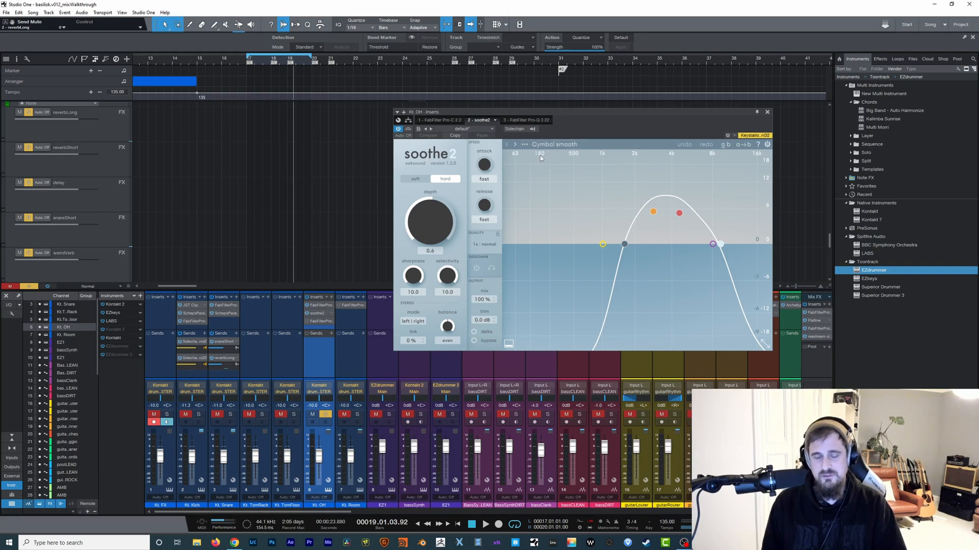
{"action": "key", "text": "space"}
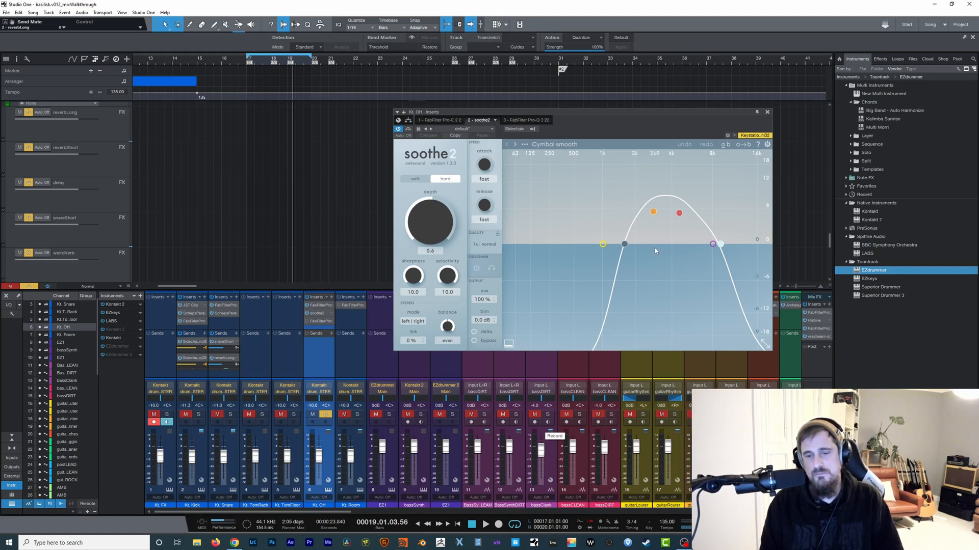
Open the OH channel's FabFilter Pro-Q 3, audition its two narrow high-frequency cuts, and close the plugin
{"action": "left_click", "coordinate": [322, 323]}
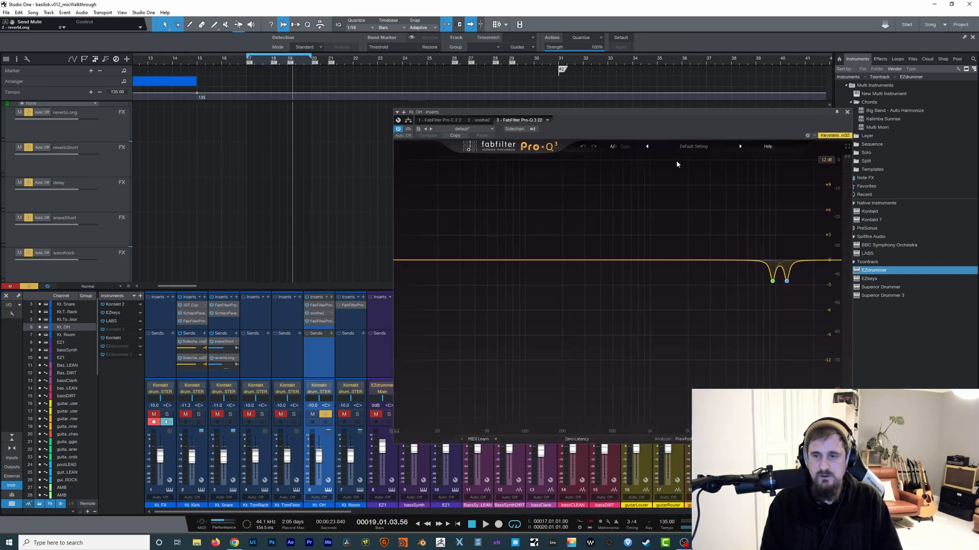
{"action": "left_click_drag", "start_coordinate": [779, 116], "coordinate": [690, 105]}
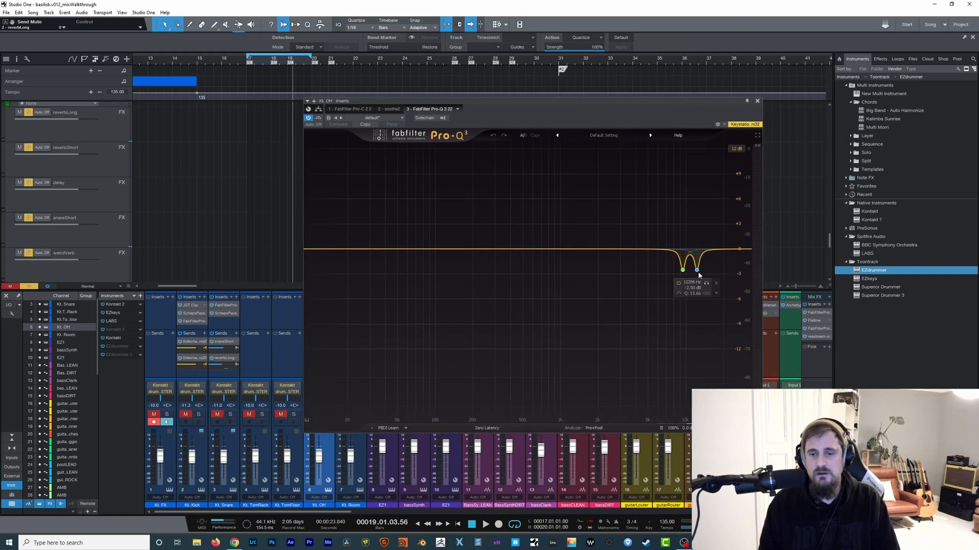
{"action": "key", "text": "space"}
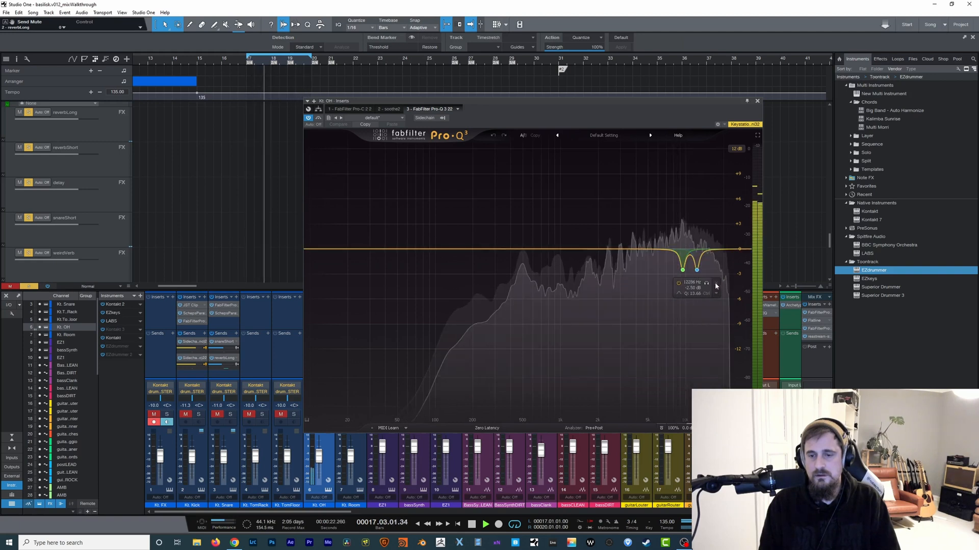
{"action": "key", "text": "space"}
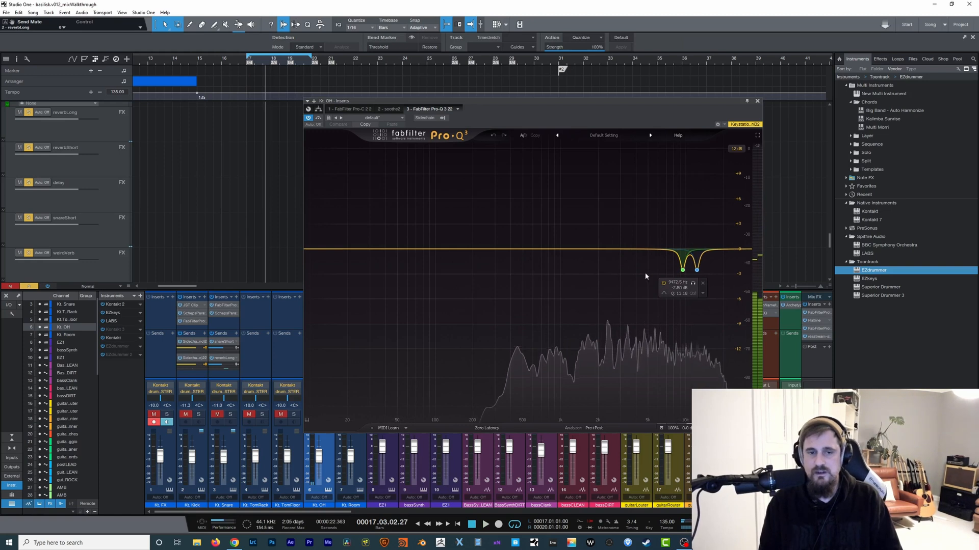
{"action": "left_click", "coordinate": [758, 101]}
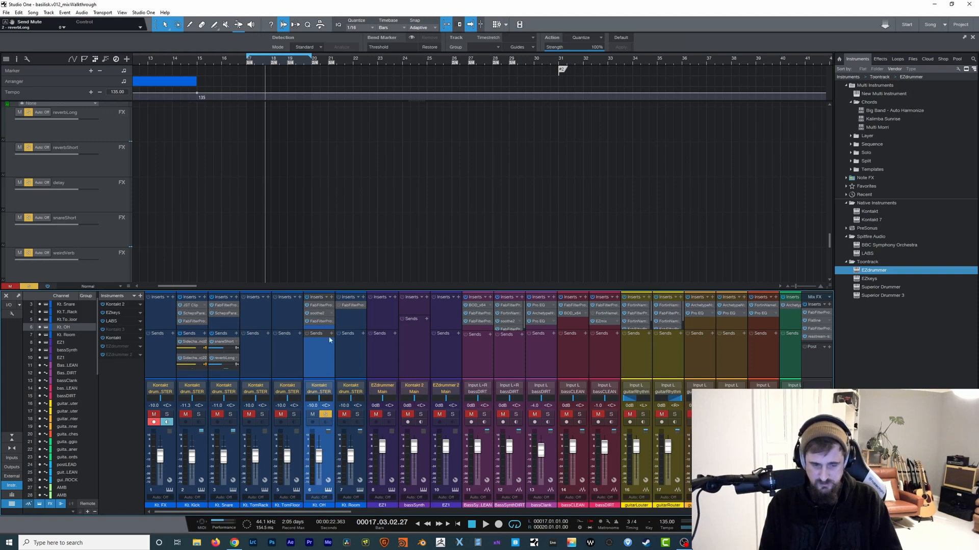
Switch the solo from the OH channel to the Room channel and start playback
{"action": "left_click", "coordinate": [327, 414]}
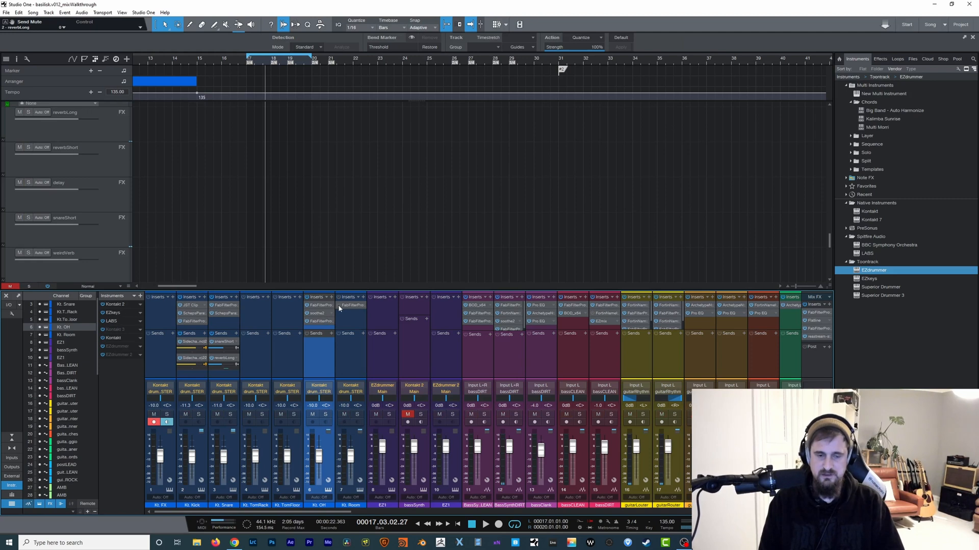
{"action": "left_click", "coordinate": [356, 415]}
{"action": "key", "text": "space"}
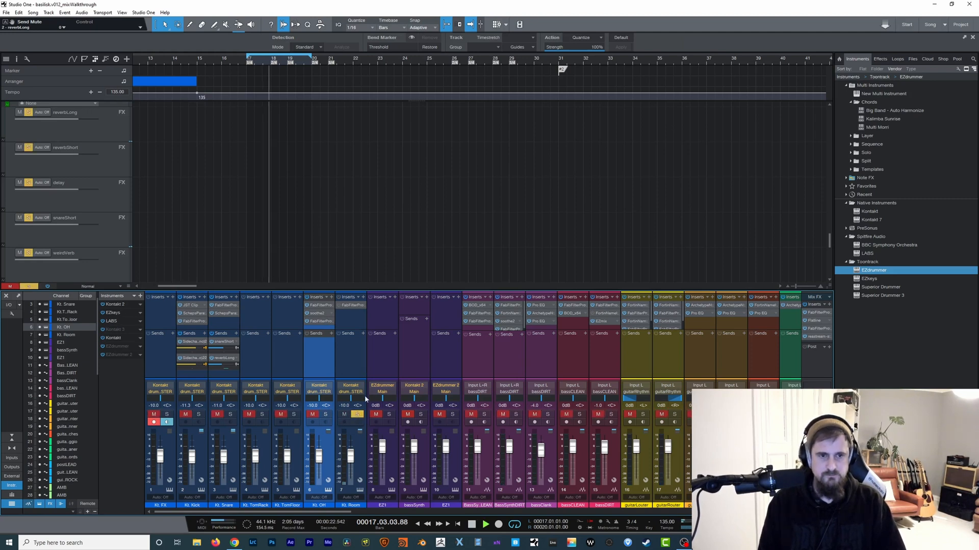
Open the Room channel's FabFilter Pro-C 2 and look up its preset Mid Focused Punch bM among the drum room presets
{"action": "left_click", "coordinate": [347, 307]}
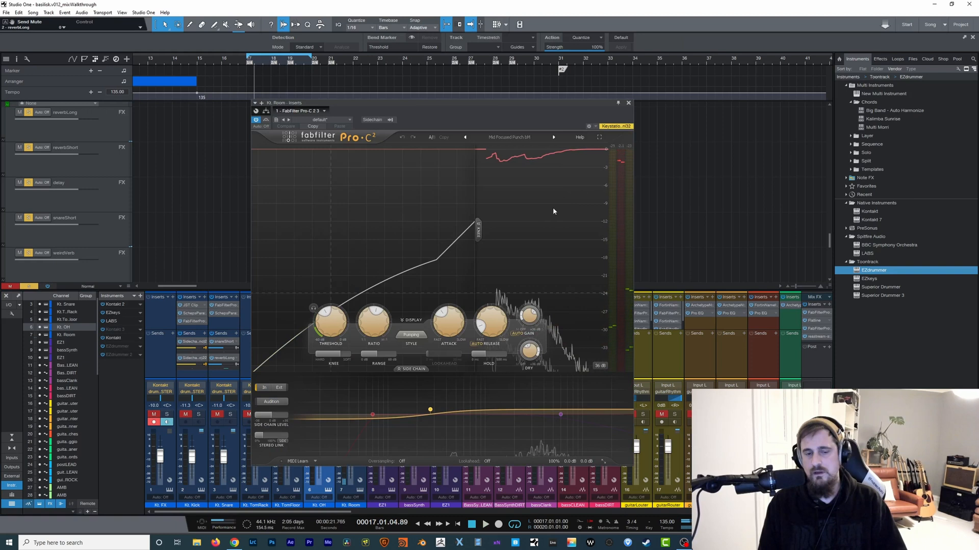
{"action": "left_click", "coordinate": [514, 137]}
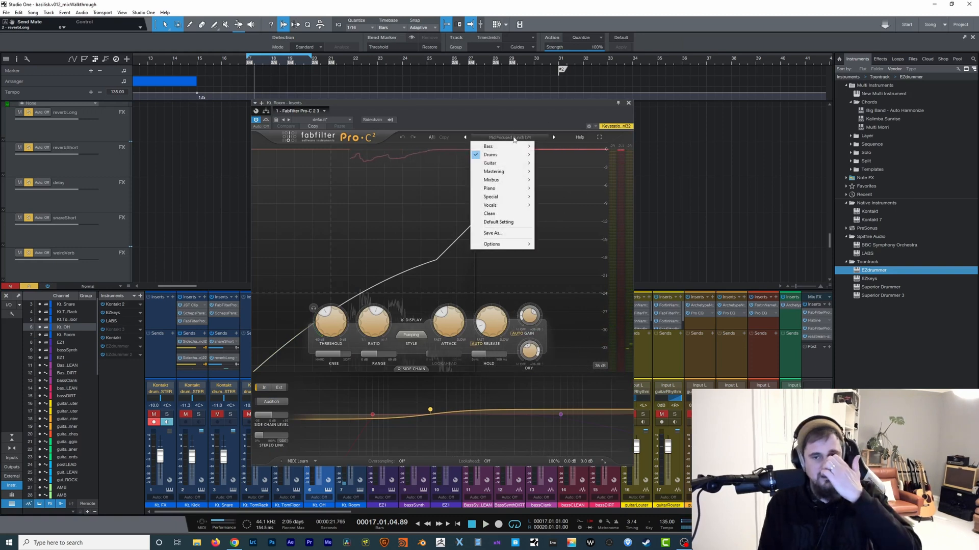
{"action": "mouse_move", "coordinate": [519, 156]}
{"action": "mouse_move", "coordinate": [586, 180]}
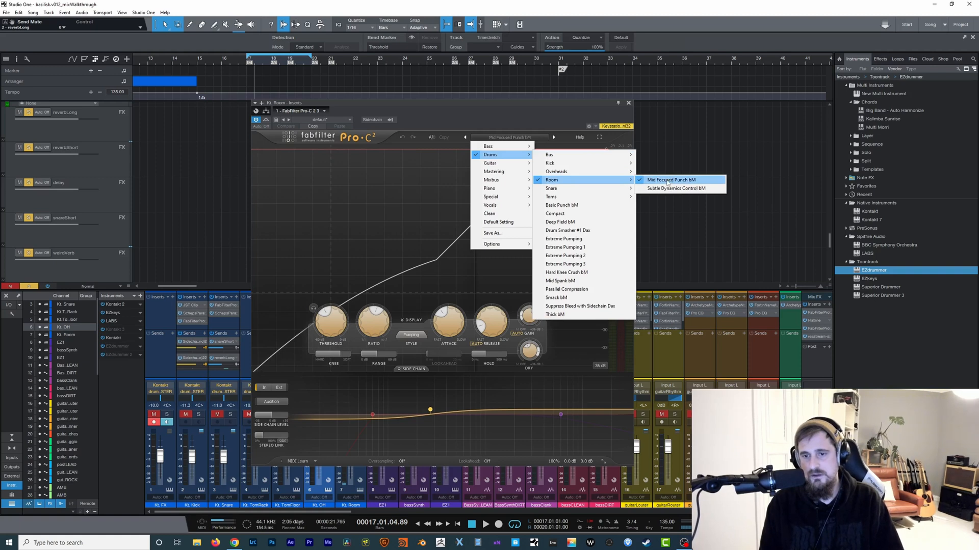
{"action": "left_click", "coordinate": [512, 137]}
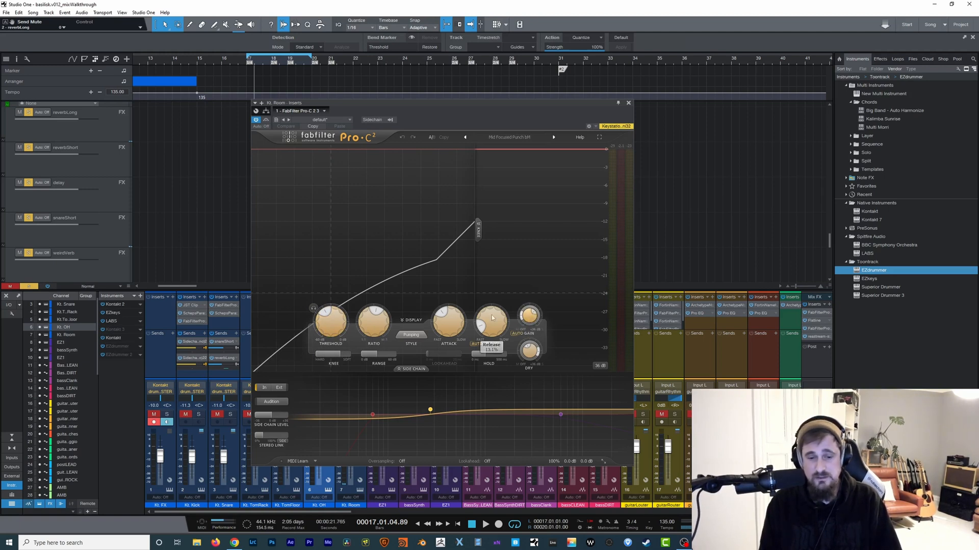
Review the OH channel's FabFilter Pro-C 2 and Pro-Q 3 inserts, and return to the Room channel's Pro-C 2
{"action": "left_click_drag", "start_coordinate": [500, 112], "coordinate": [675, 95]}
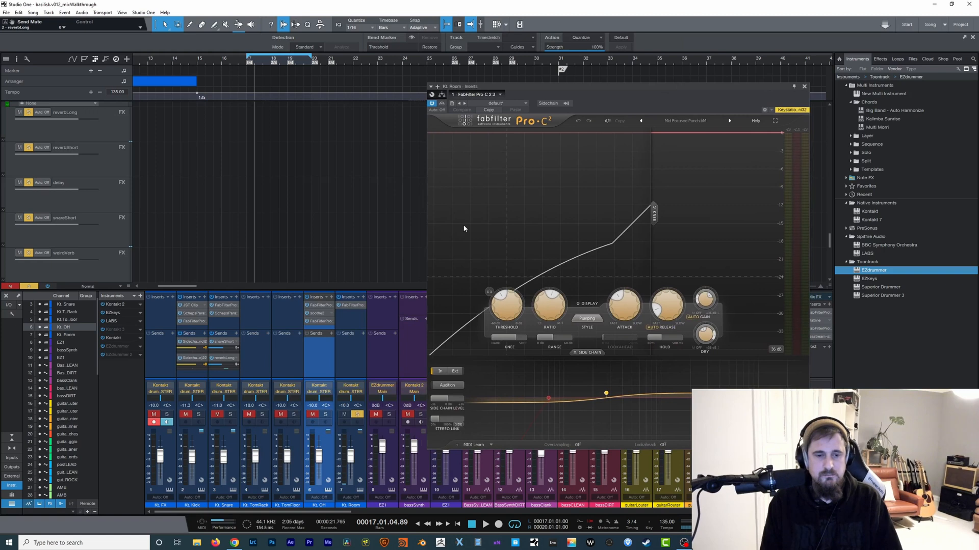
{"action": "left_click", "coordinate": [321, 308]}
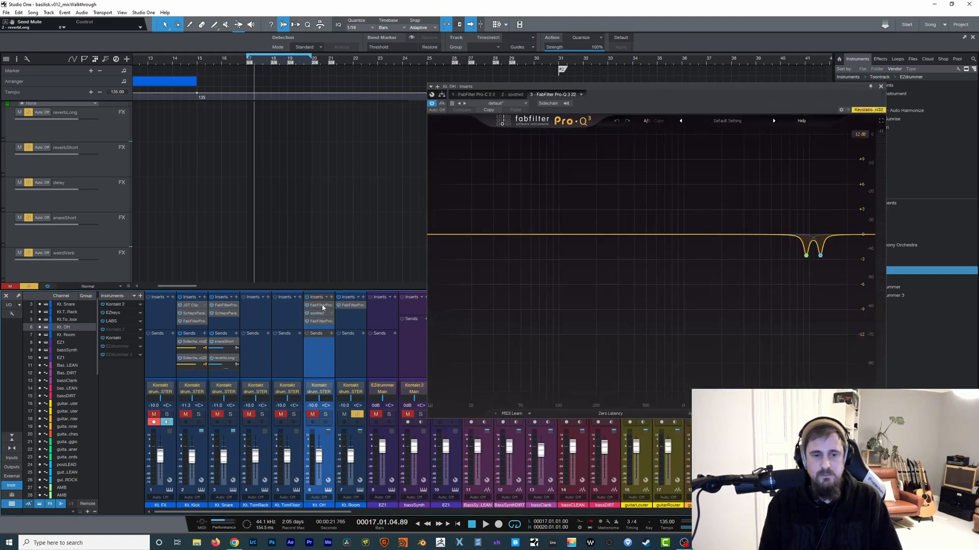
{"action": "left_click", "coordinate": [321, 306]}
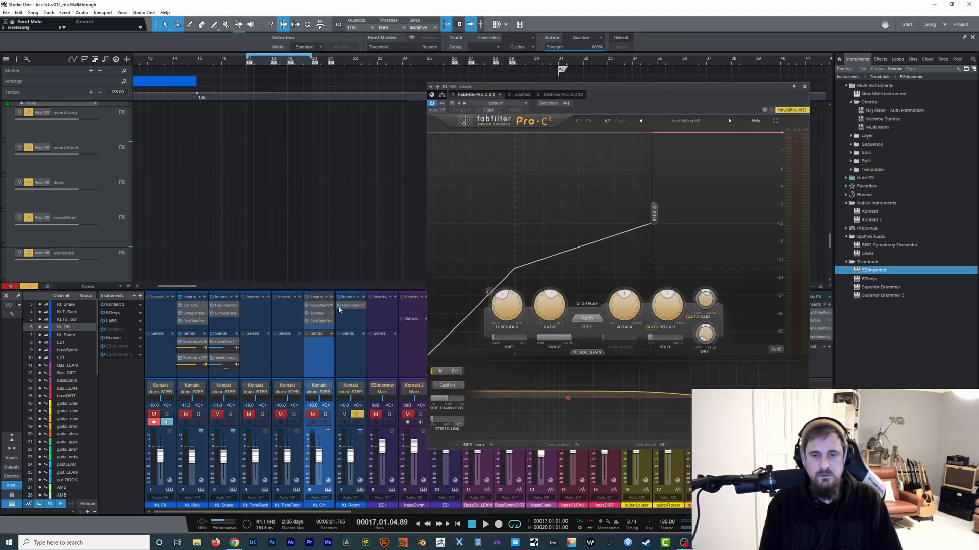
{"action": "mouse_move", "coordinate": [706, 299]}
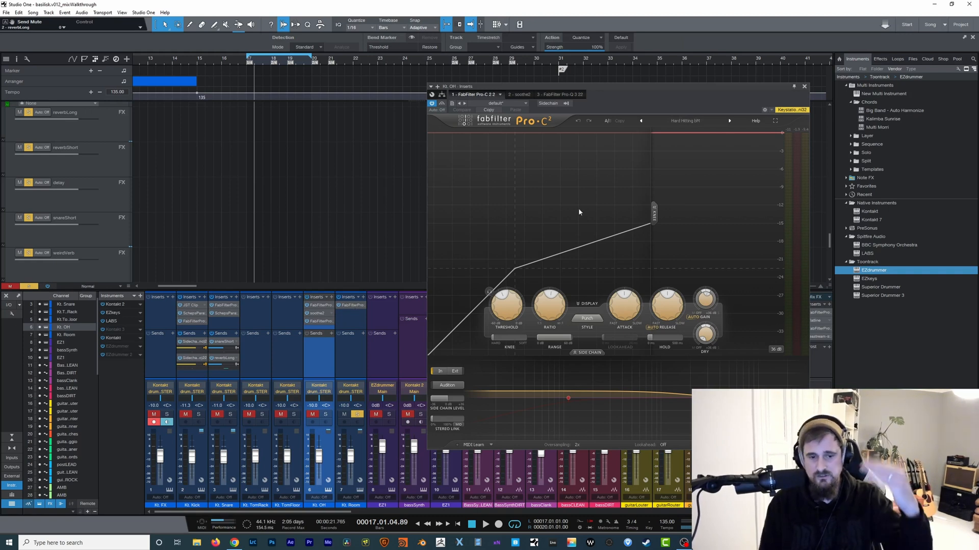
{"action": "left_click", "coordinate": [328, 324]}
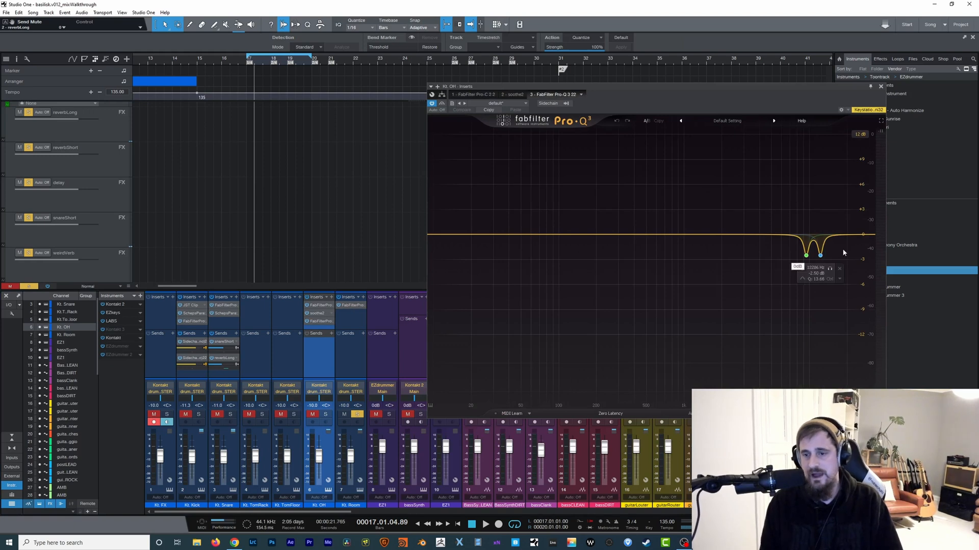
{"action": "left_click", "coordinate": [350, 305]}
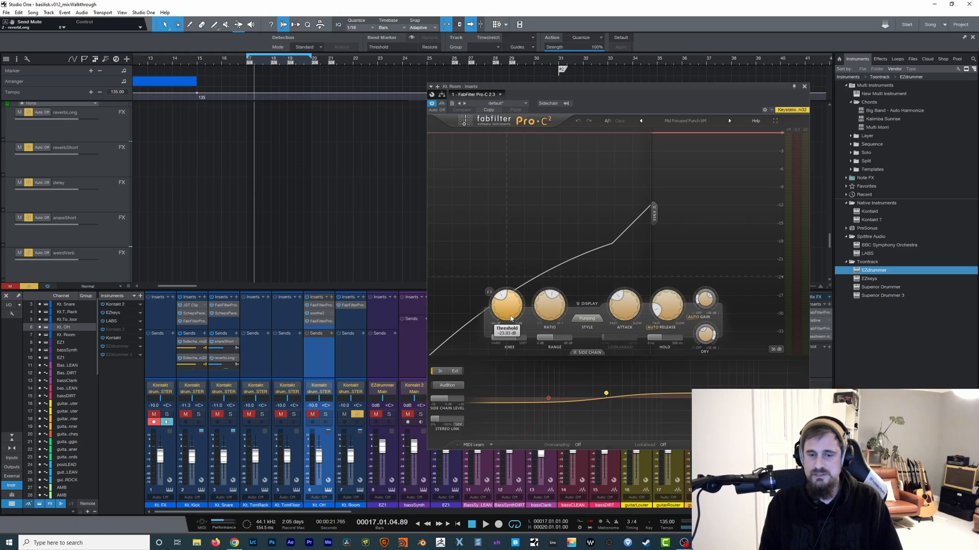
Play the soloed Room channel and toggle the bypass of its FabFilter Pro-C 2 to compare the compression
{"action": "key", "text": "space"}
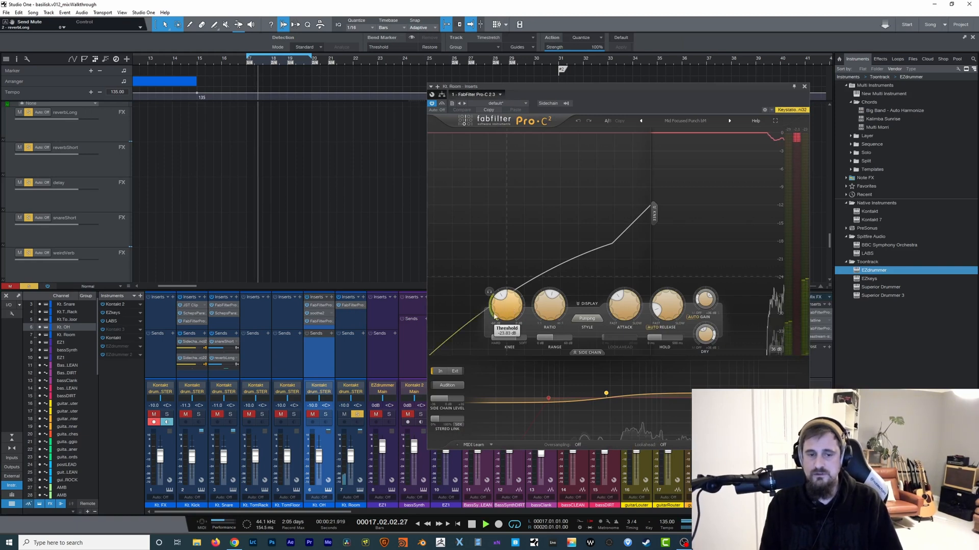
{"action": "left_click", "coordinate": [442, 104]}
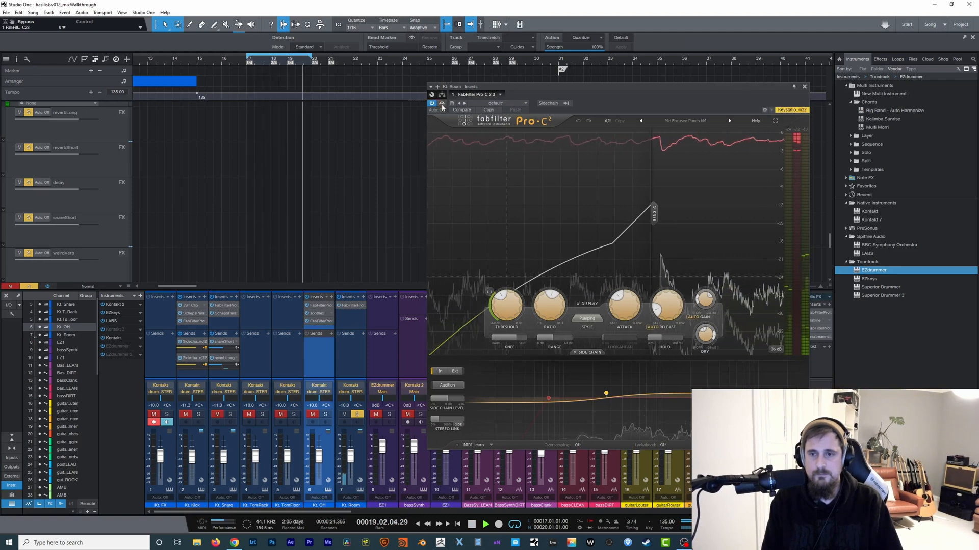
{"action": "key", "text": "space"}
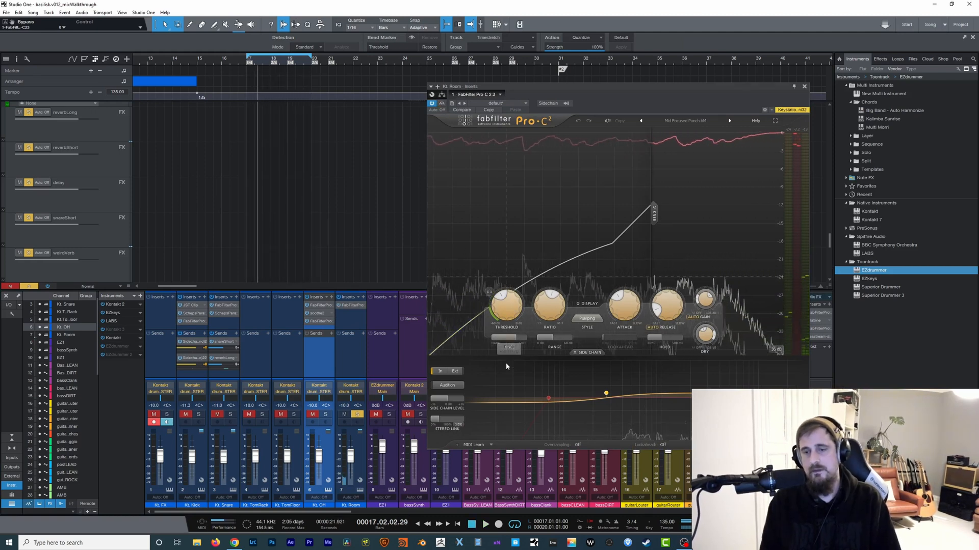
{"action": "mouse_move", "coordinate": [494, 302]}
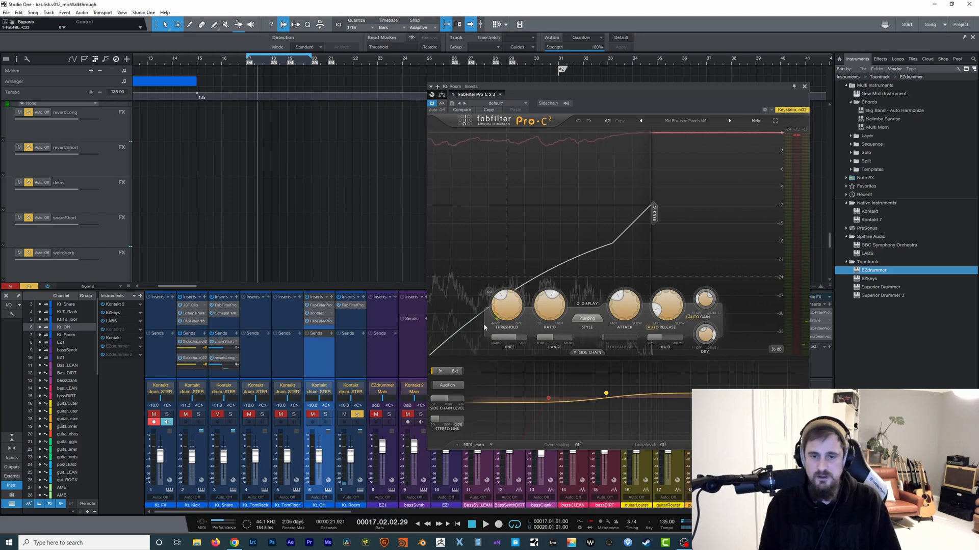
Clear the Room channel's solo, listen to it within the mix, and close its Pro-C 2
{"action": "left_click", "coordinate": [358, 416]}
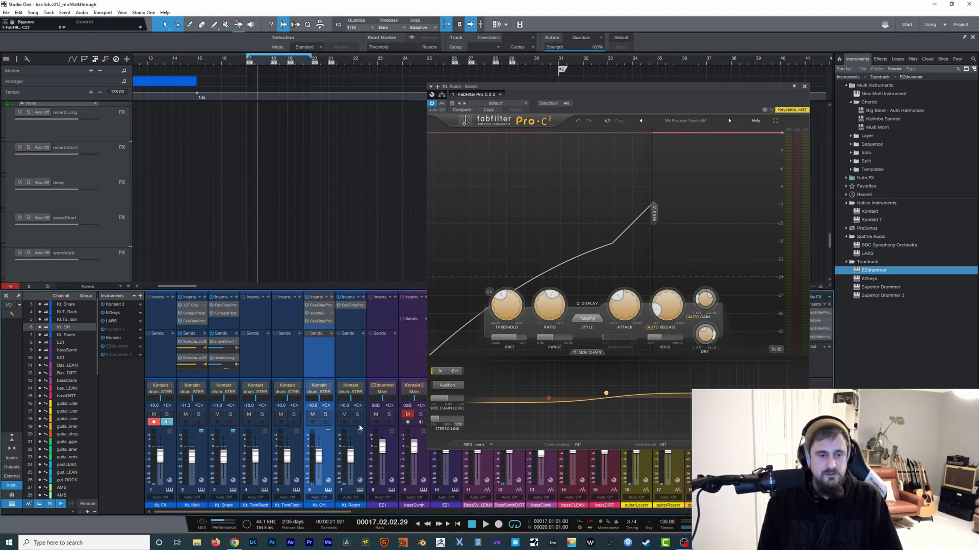
{"action": "key", "text": "space"}
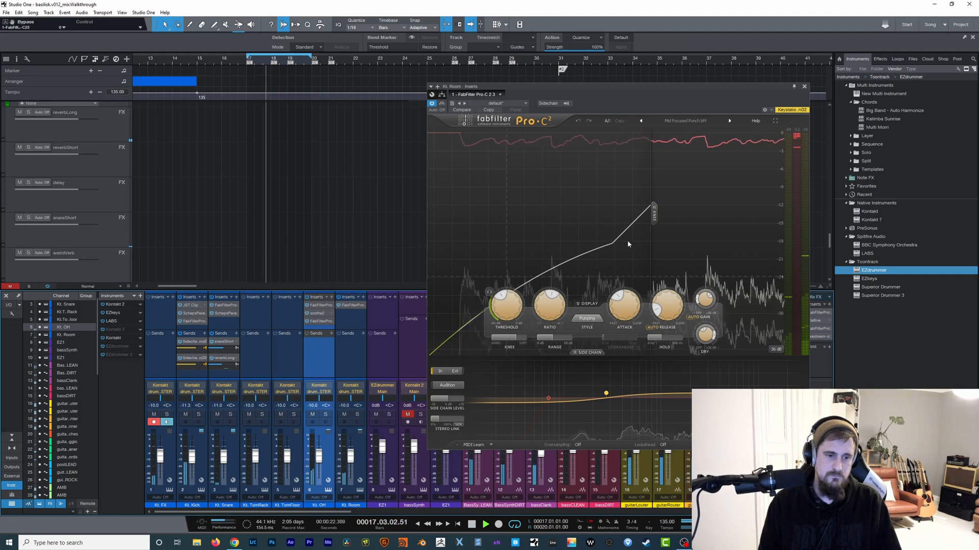
{"action": "left_click", "coordinate": [806, 87]}
{"action": "key", "text": "space"}
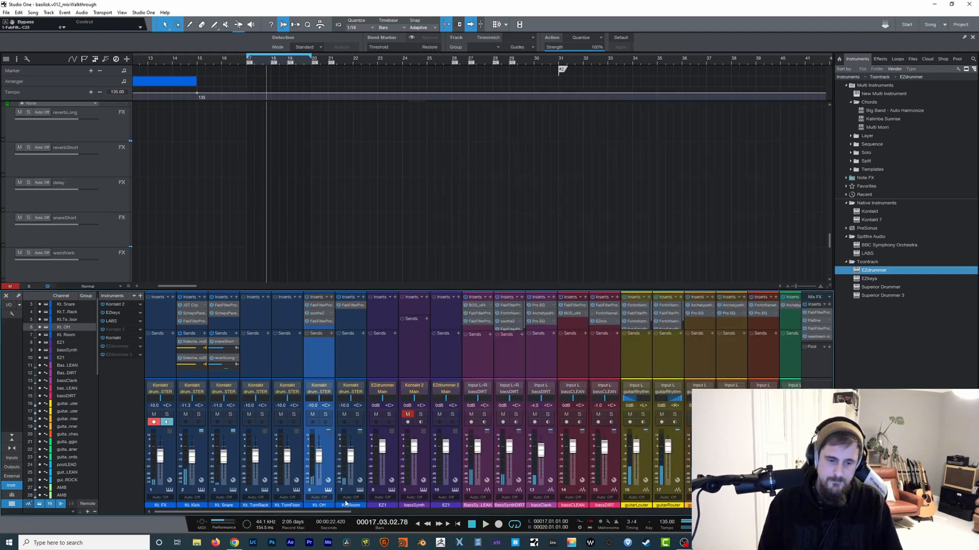
Examine the drumMASTER bus's two FabFilter Pro-Q 3 inserts, including the first one's Drums preset and the second one's narrow cuts
{"action": "left_click_drag", "start_coordinate": [345, 512], "coordinate": [791, 533]}
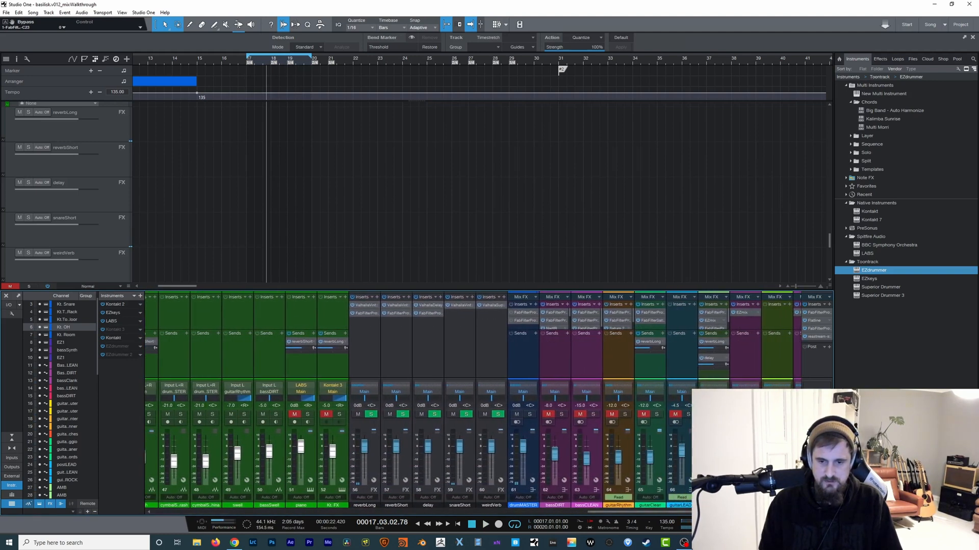
{"action": "left_click", "coordinate": [525, 314]}
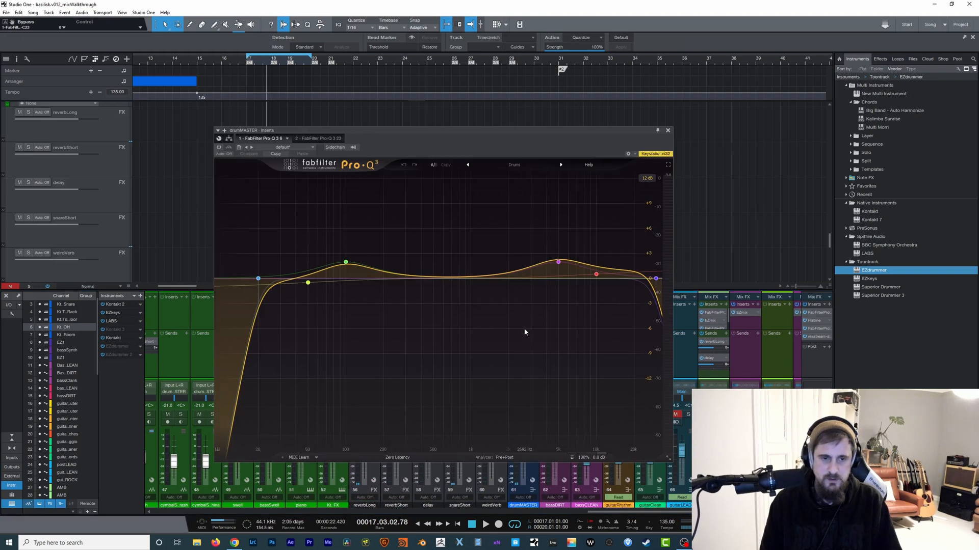
{"action": "left_click_drag", "start_coordinate": [570, 132], "coordinate": [636, 124]}
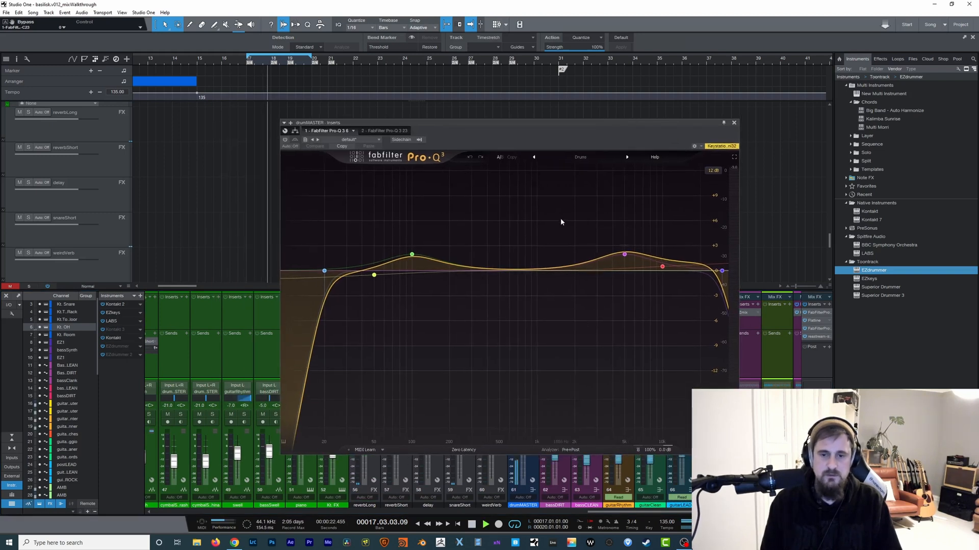
{"action": "left_click", "coordinate": [581, 158]}
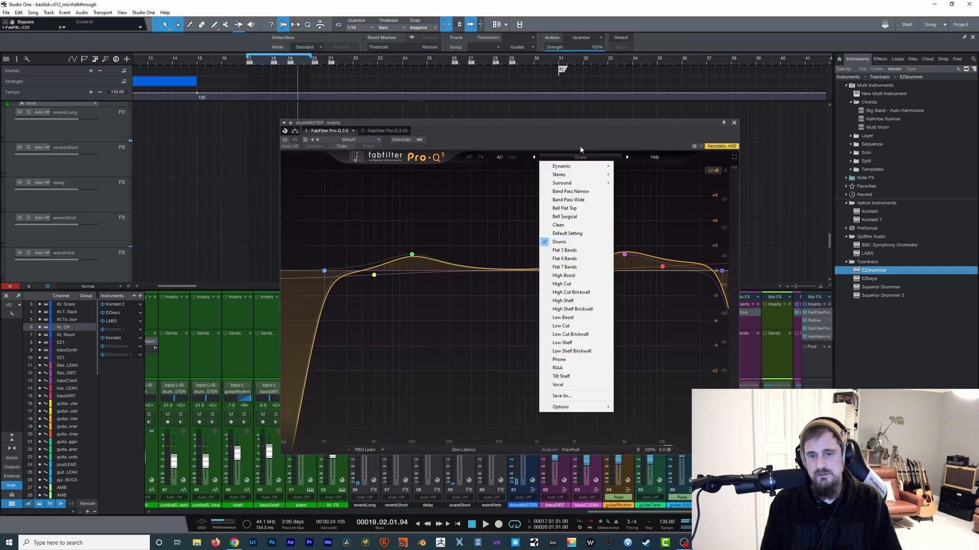
{"action": "left_click", "coordinate": [599, 141]}
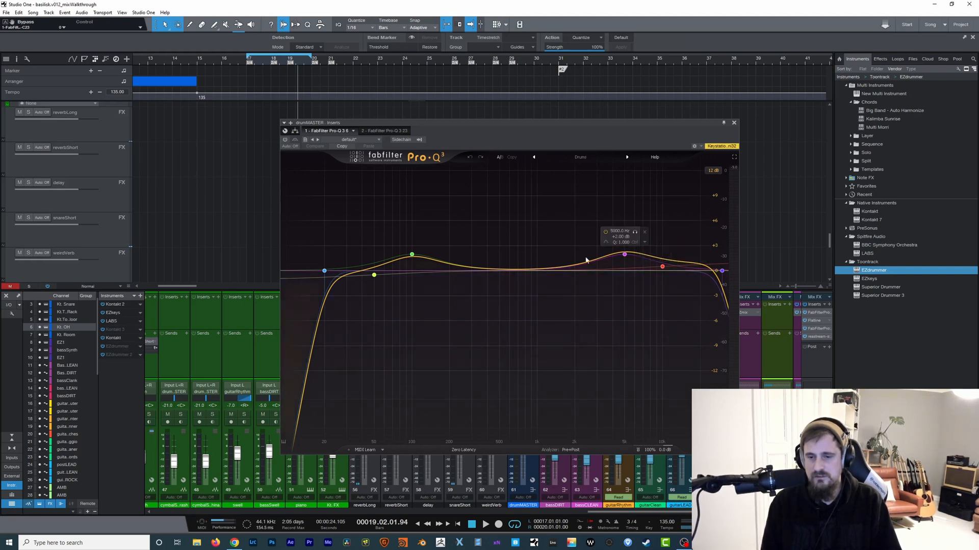
{"action": "left_click", "coordinate": [390, 131]}
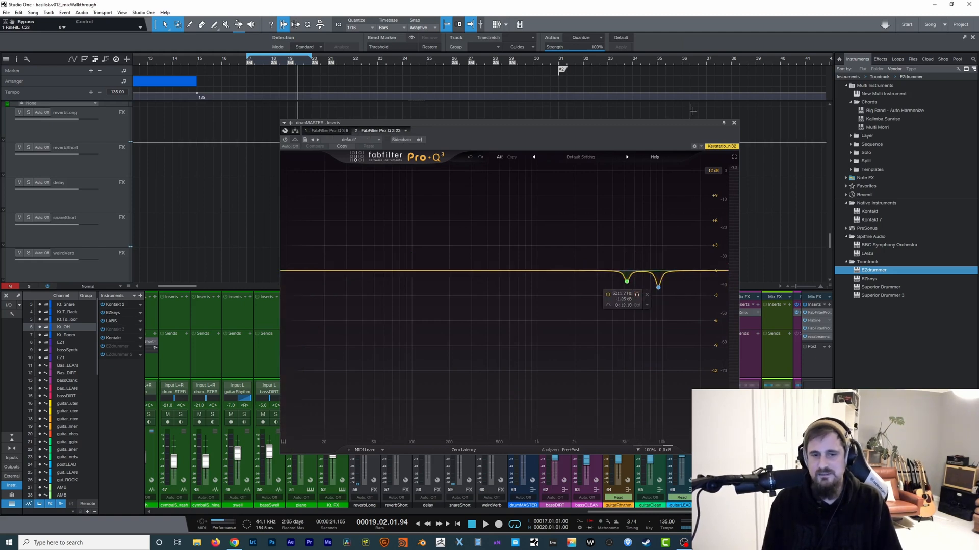
{"action": "left_click", "coordinate": [734, 122]}
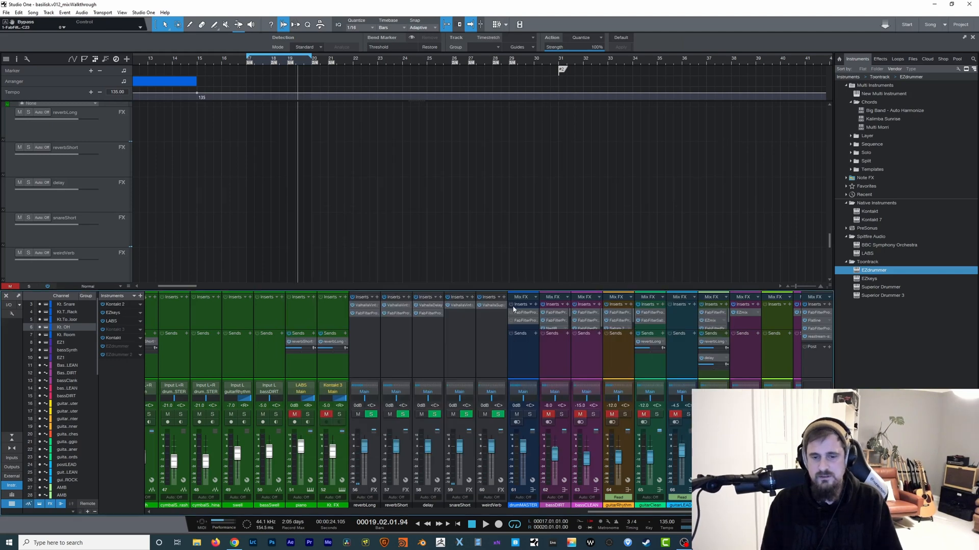
During playback, look through the Kick channel's JST Clip, Scheps Parallel Particles Mono and FabFilter Pro-Q 3 inserts
{"action": "key", "text": "space"}
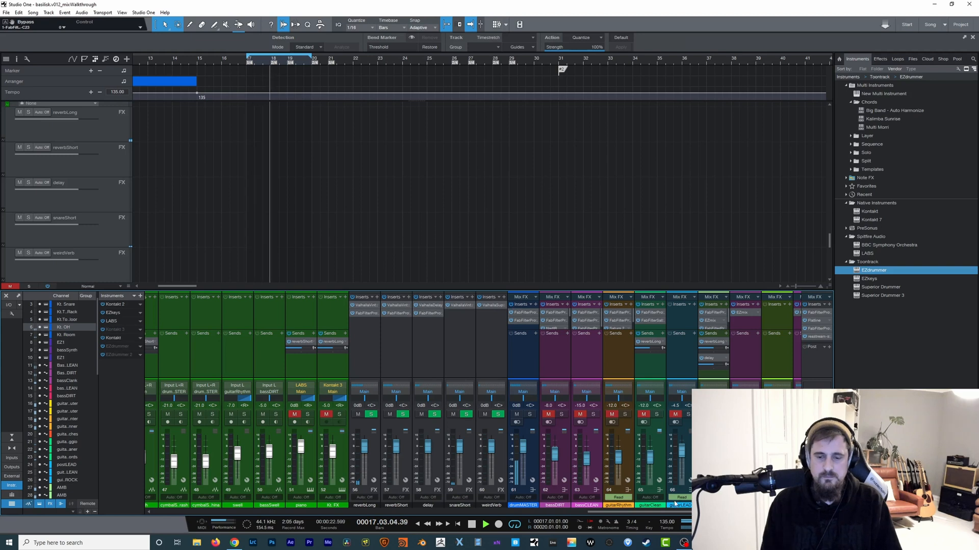
{"action": "left_click_drag", "start_coordinate": [639, 512], "coordinate": [211, 466]}
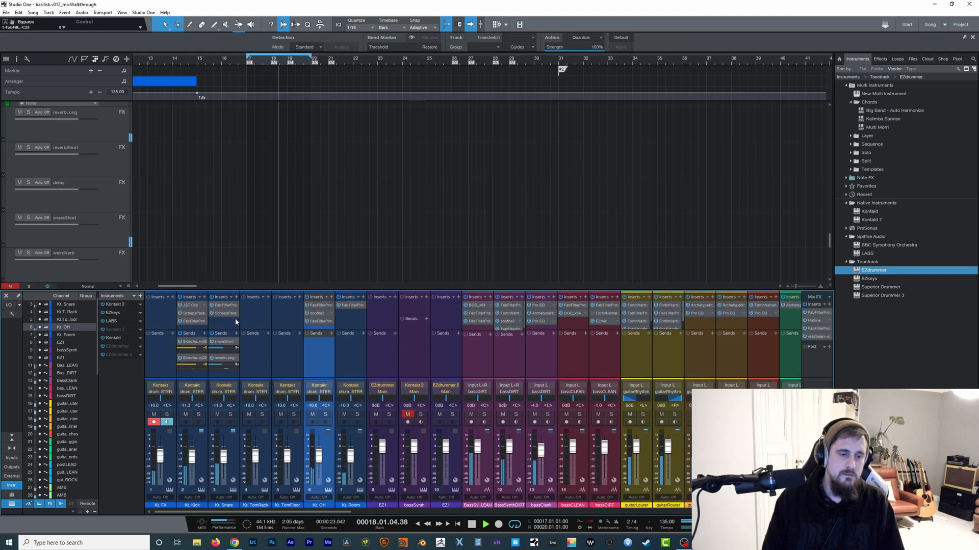
{"action": "left_click", "coordinate": [193, 306]}
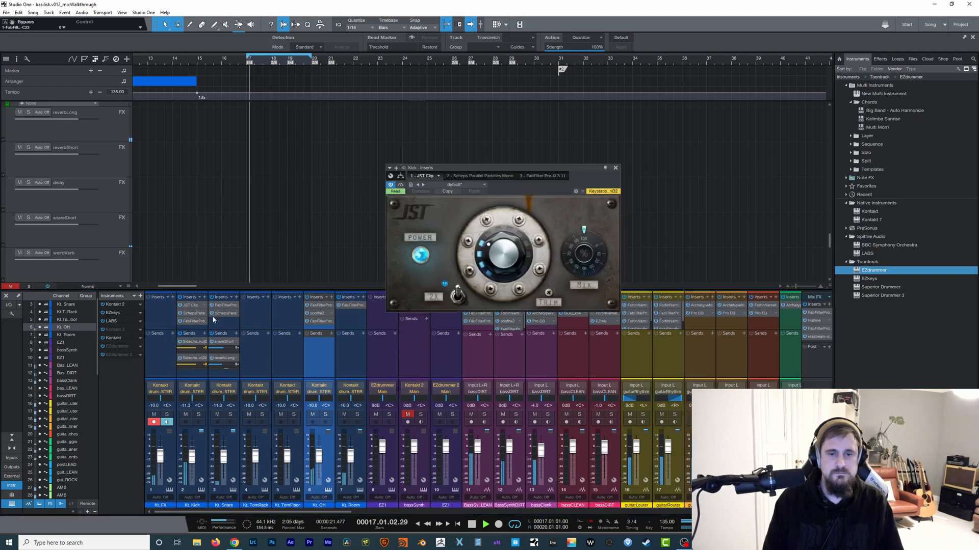
{"action": "double_click", "coordinate": [197, 314]}
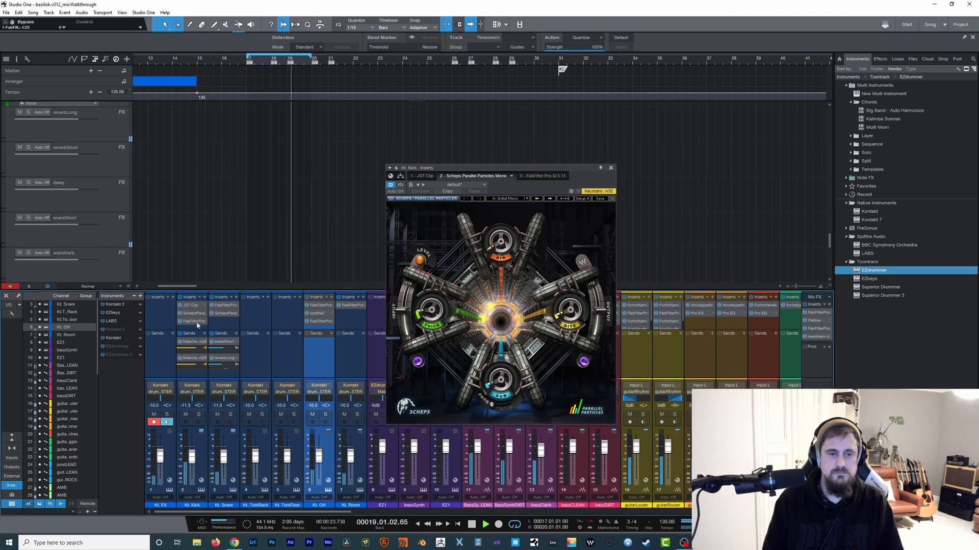
{"action": "double_click", "coordinate": [197, 322]}
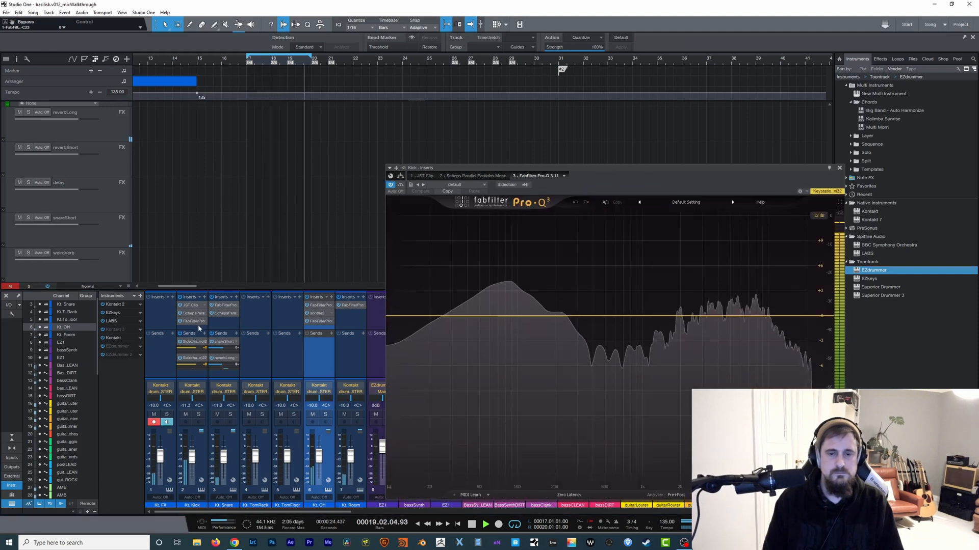
{"action": "left_click", "coordinate": [841, 170]}
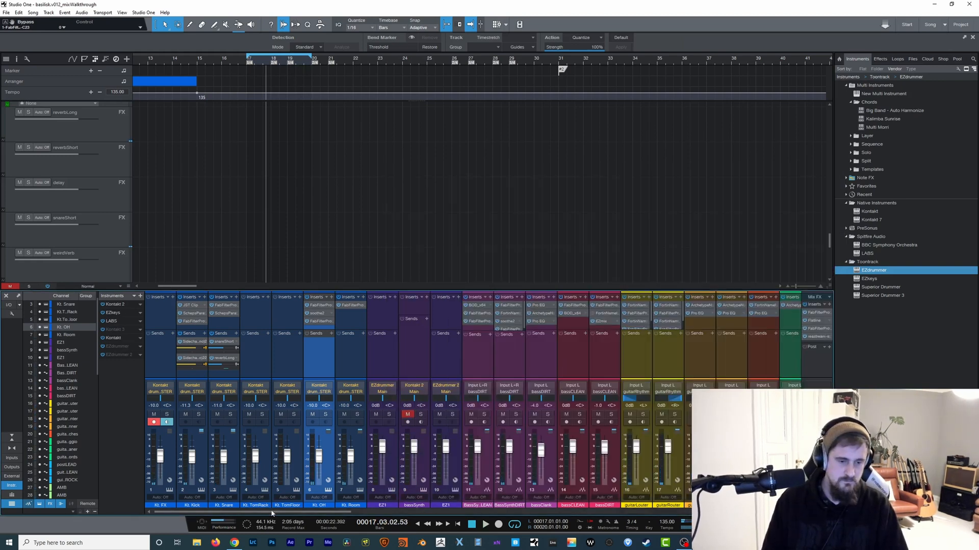
Reopen the Kick channel's JST Clip, move its window clear of the mixer, and hide the console to enlarge the arrangement
{"action": "left_click", "coordinate": [192, 306]}
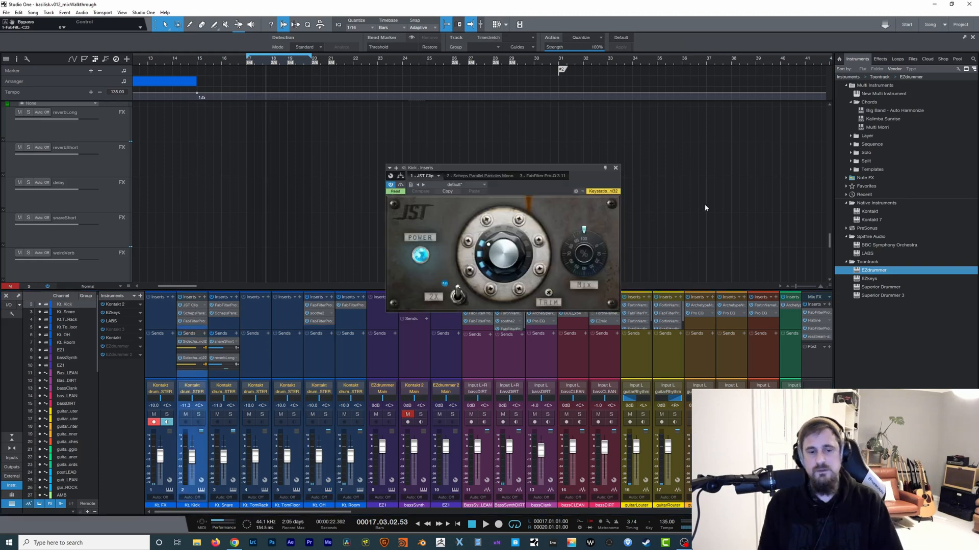
{"action": "scroll", "coordinate": [823, 248], "scroll_direction": "down", "scroll_amount": 3}
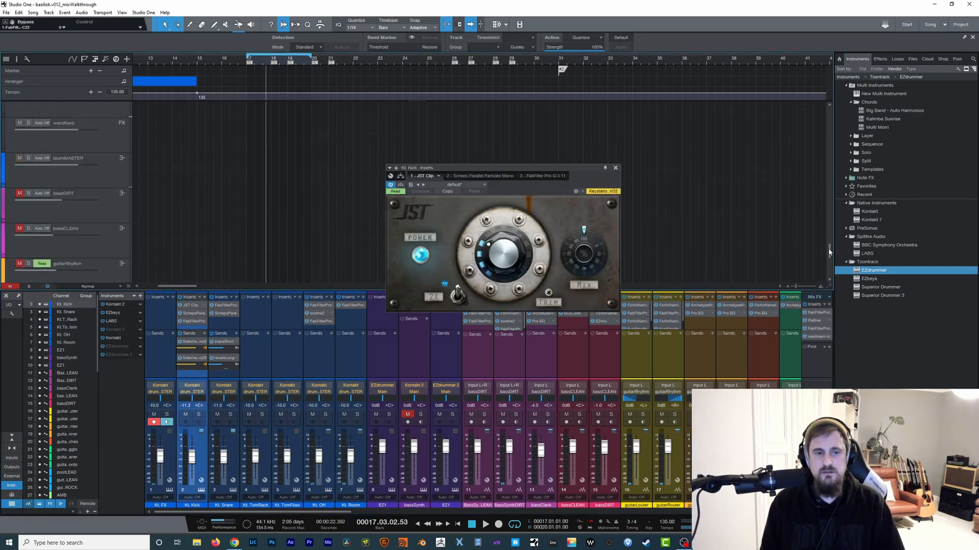
{"action": "left_click_drag", "start_coordinate": [577, 167], "coordinate": [693, 117]}
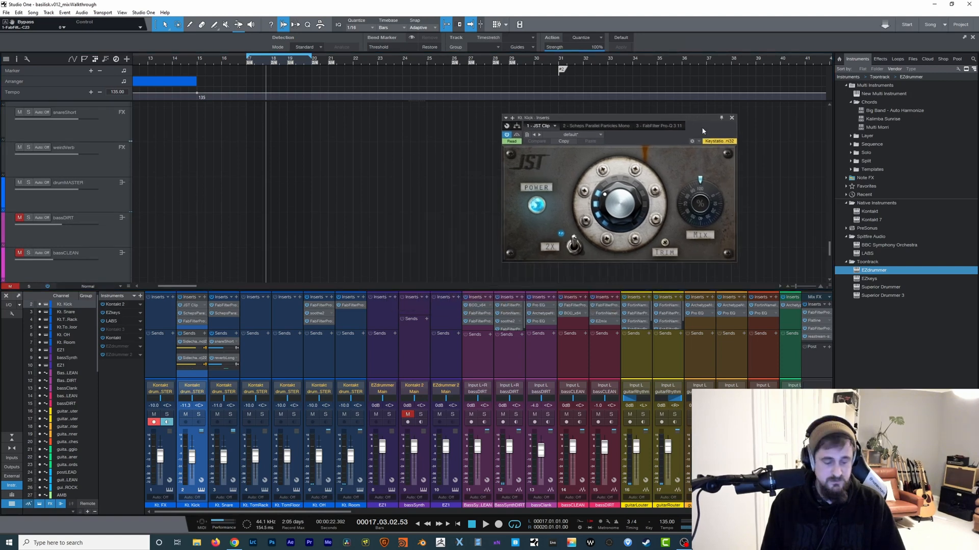
{"action": "key", "text": "F3"}
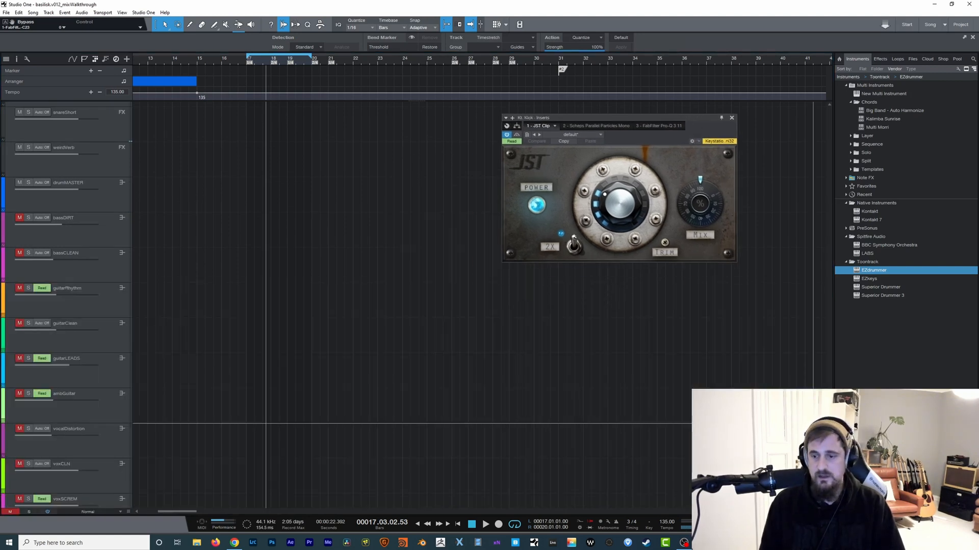
Show the track automation, close the open plugin window, and locate the GGD track's JST Clip Mix automation
{"action": "key", "text": "a"}
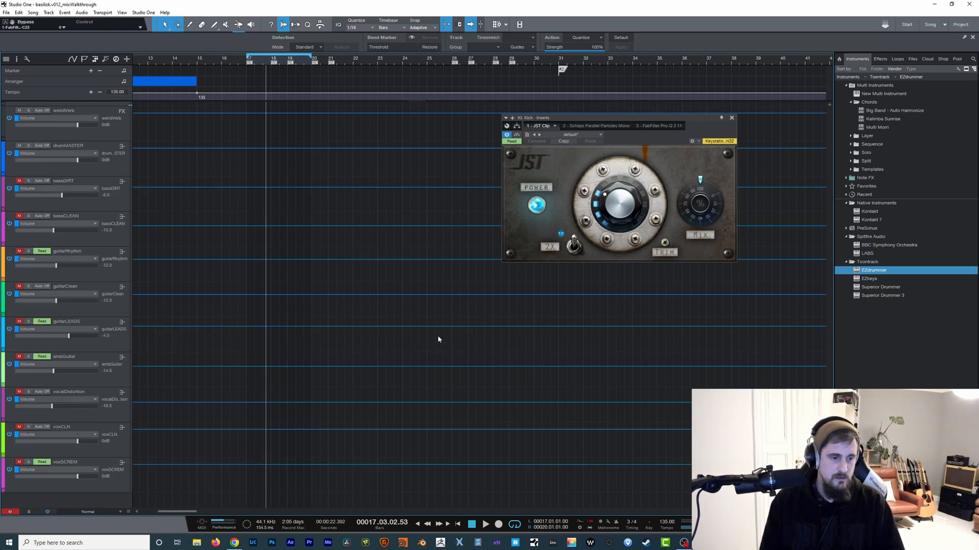
{"action": "left_click", "coordinate": [121, 171]}
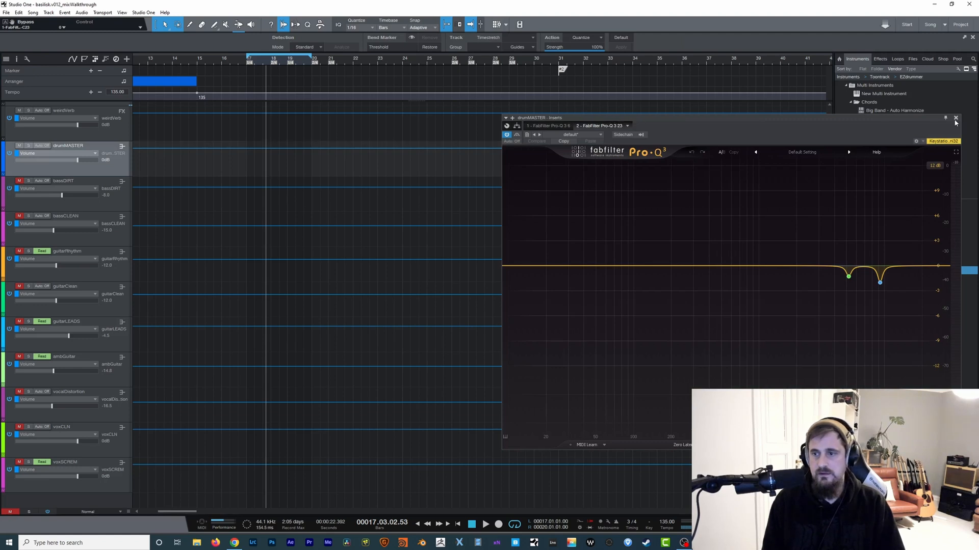
{"action": "left_click", "coordinate": [956, 119]}
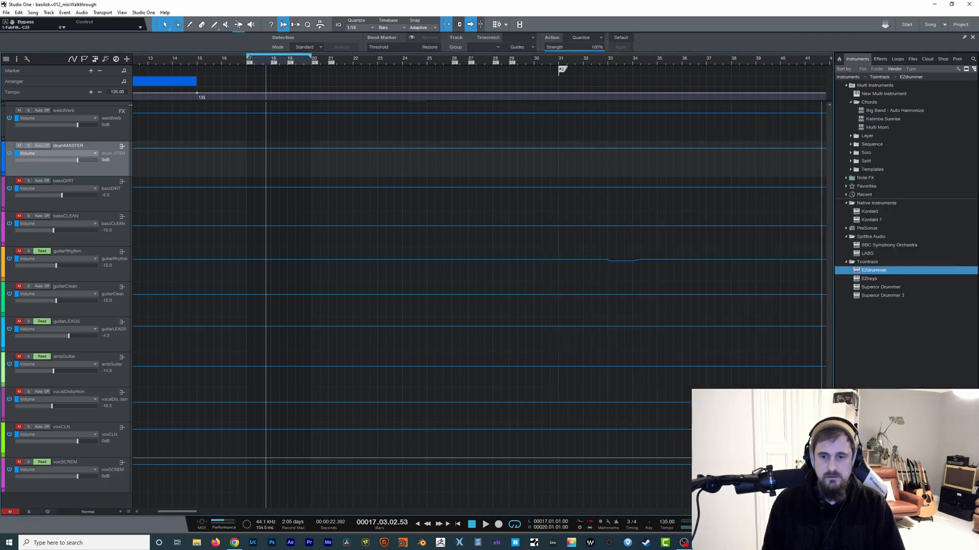
{"action": "scroll", "coordinate": [326, 305], "scroll_direction": "up", "scroll_amount": 6}
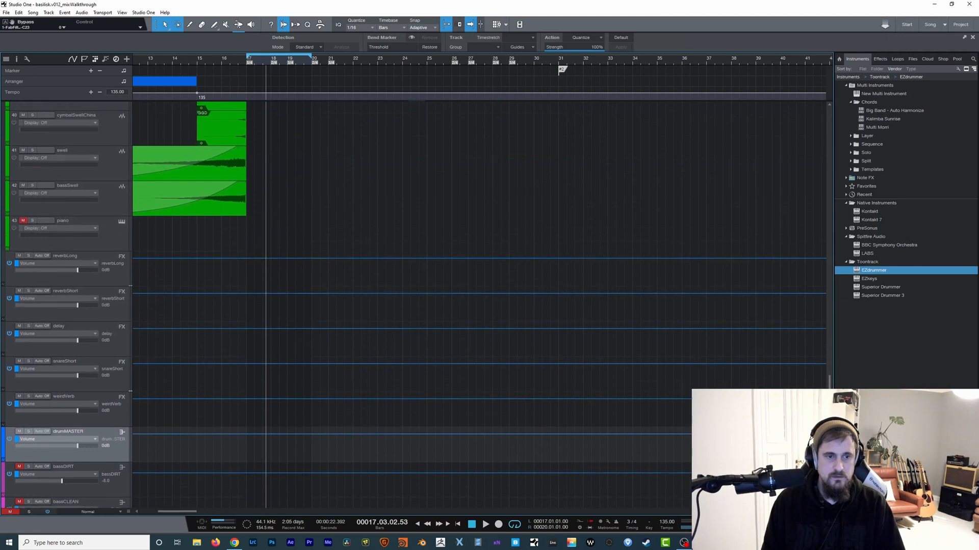
{"action": "scroll", "coordinate": [604, 159], "scroll_direction": "up", "scroll_amount": 20}
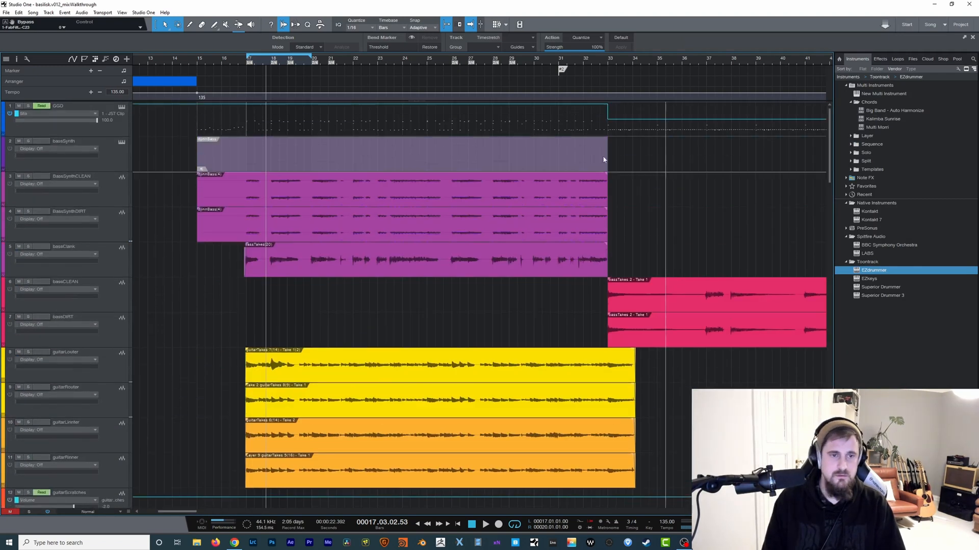
Examine the GGD track's JST Clip Mix automation across the song's sections and show the console again
{"action": "left_click", "coordinate": [117, 131]}
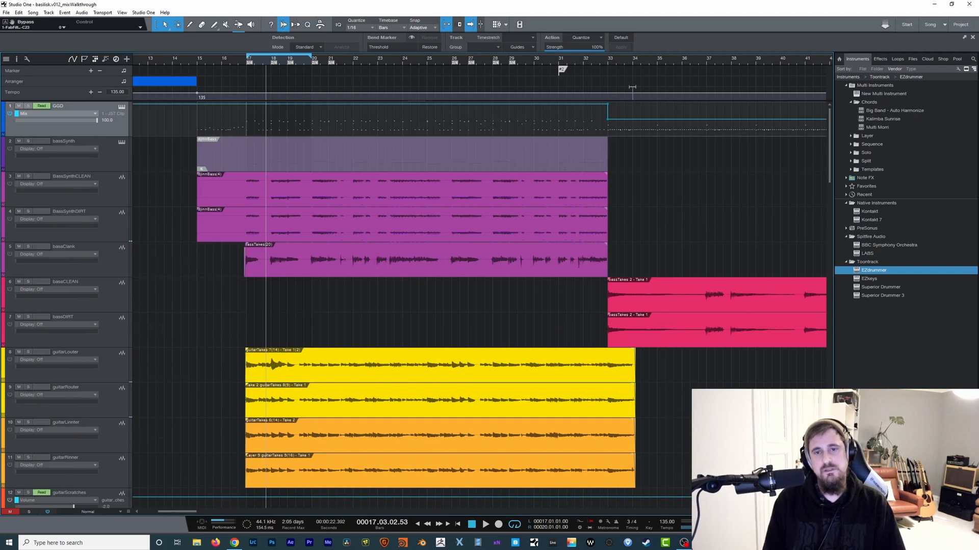
{"action": "left_click_drag", "start_coordinate": [667, 60], "coordinate": [553, 42]}
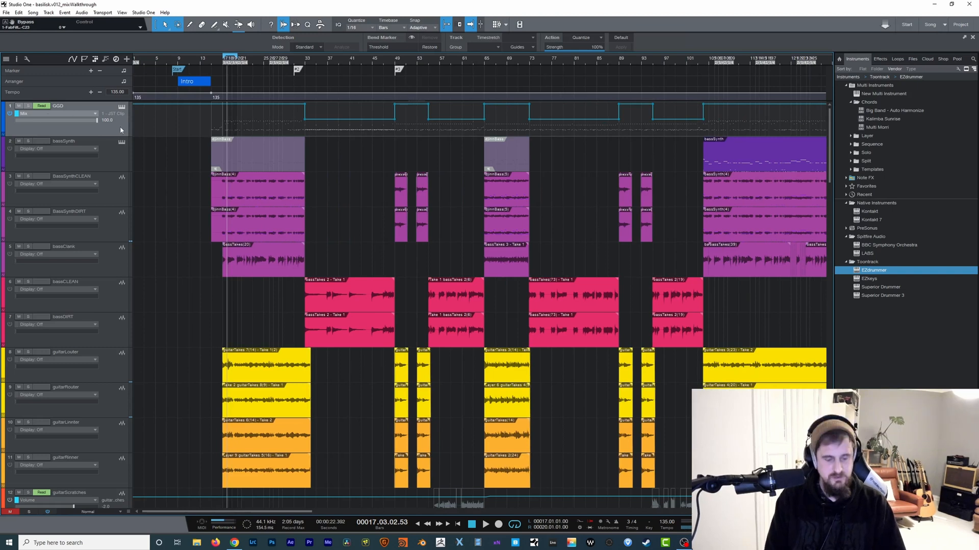
{"action": "key", "text": "F3"}
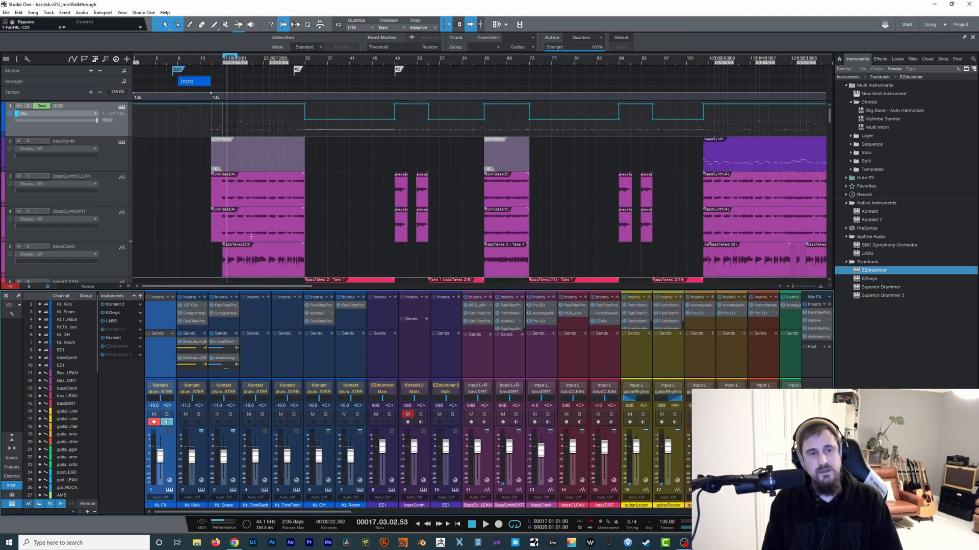
Place the playhead at bar 37 and open the Kick channel's JST Clip to inspect its Mix knob
{"action": "left_click", "coordinate": [328, 60]}
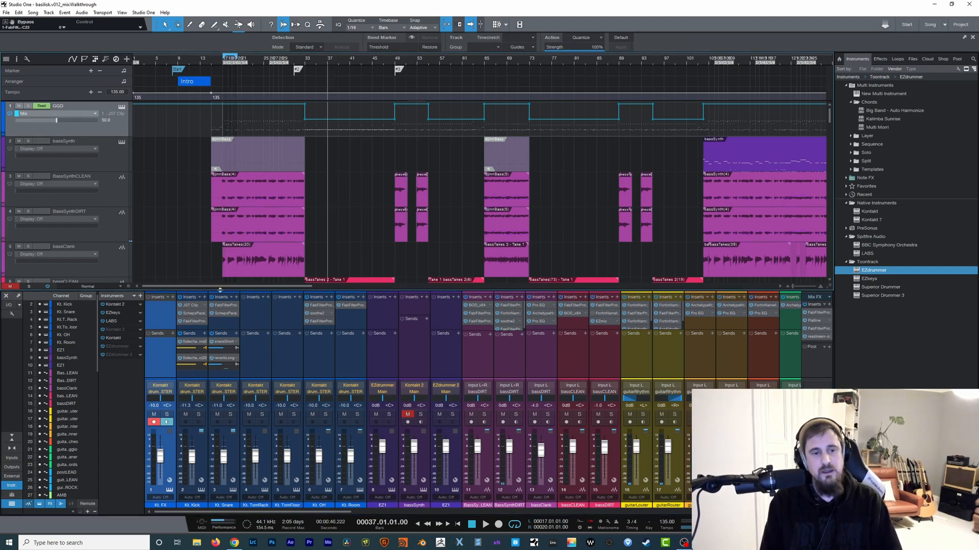
{"action": "left_click", "coordinate": [195, 307]}
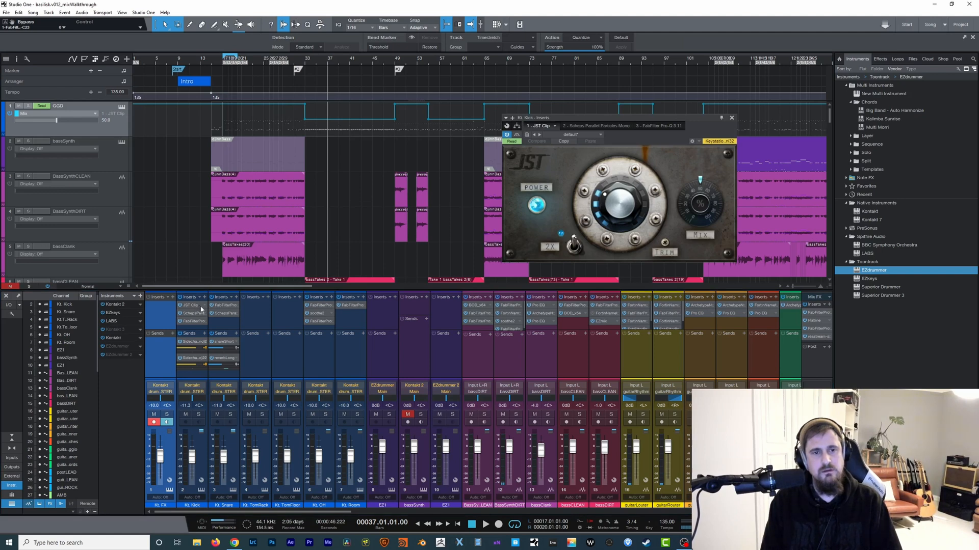
{"action": "left_click", "coordinate": [113, 129]}
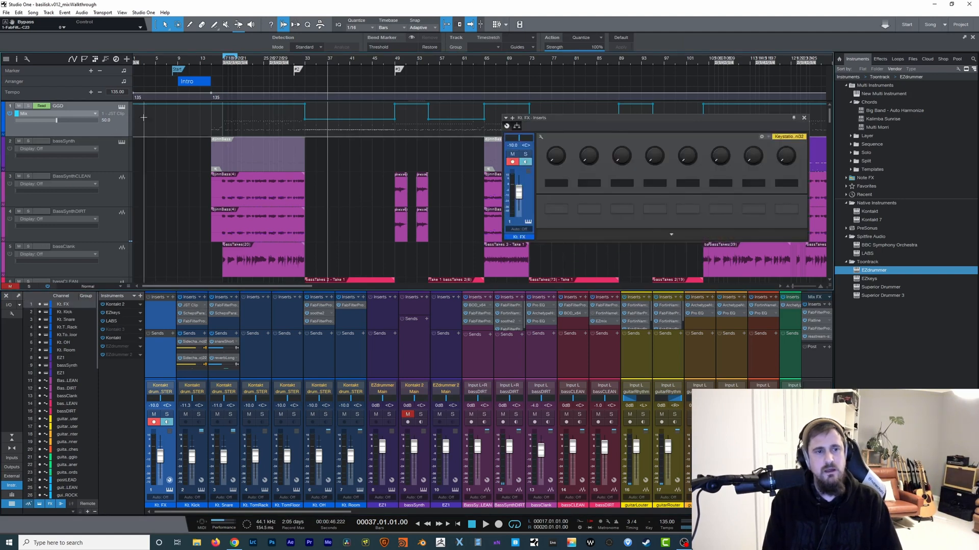
{"action": "double_click", "coordinate": [193, 306]}
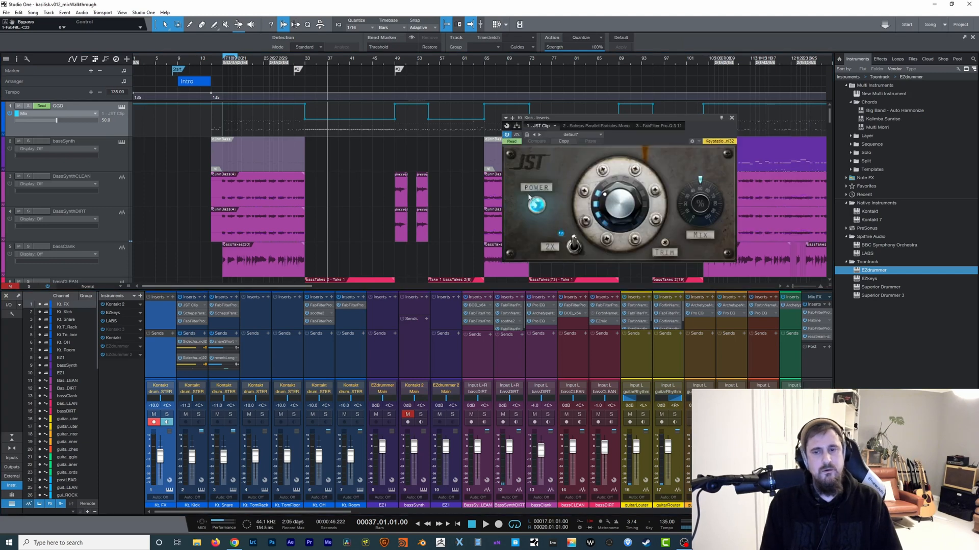
{"action": "mouse_move", "coordinate": [706, 198]}
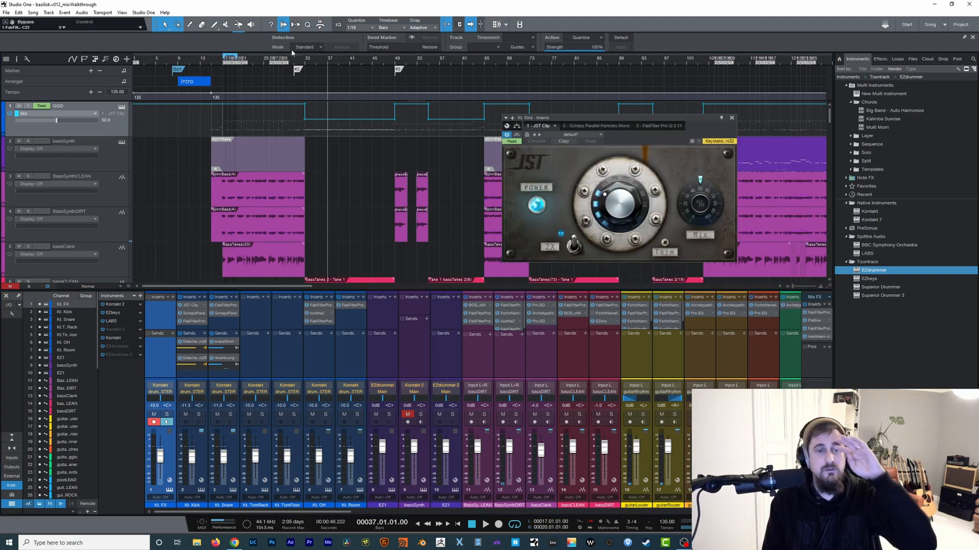
Compare the Kick's JST Clip Mix setting with the playhead at bars 52 and 43, and close the plugin window
{"action": "left_click_drag", "start_coordinate": [305, 60], "coordinate": [297, 61]}
{"action": "left_click", "coordinate": [402, 61]}
{"action": "mouse_move", "coordinate": [704, 197]}
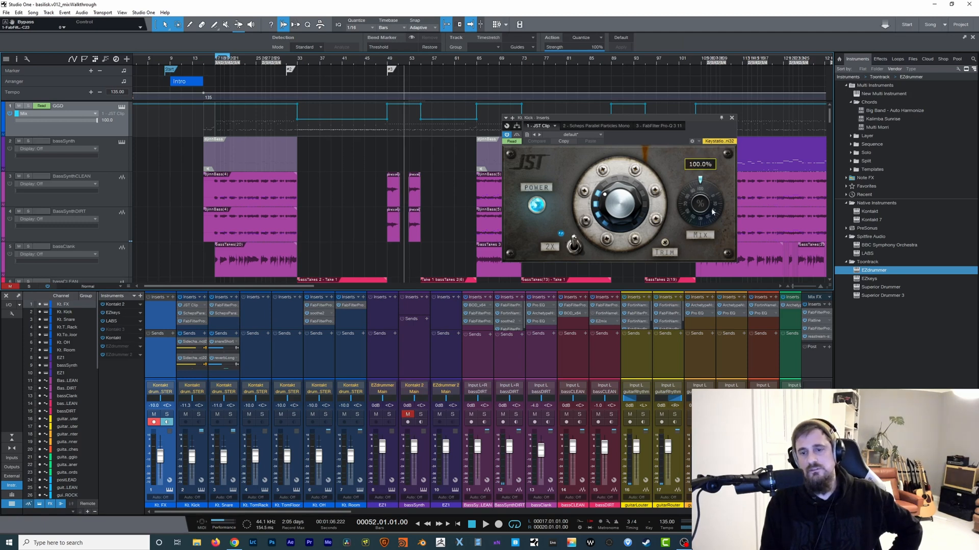
{"action": "left_click", "coordinate": [358, 66]}
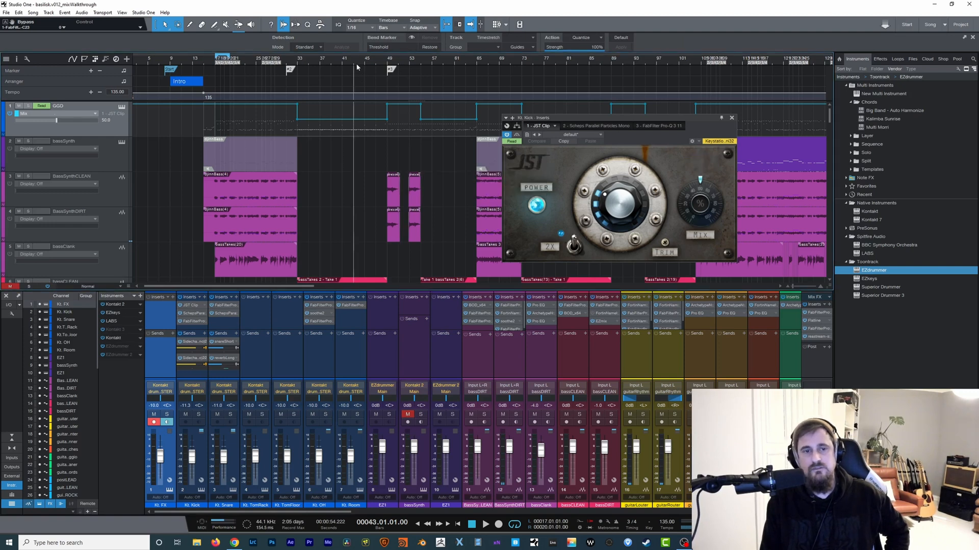
{"action": "left_click", "coordinate": [405, 59]}
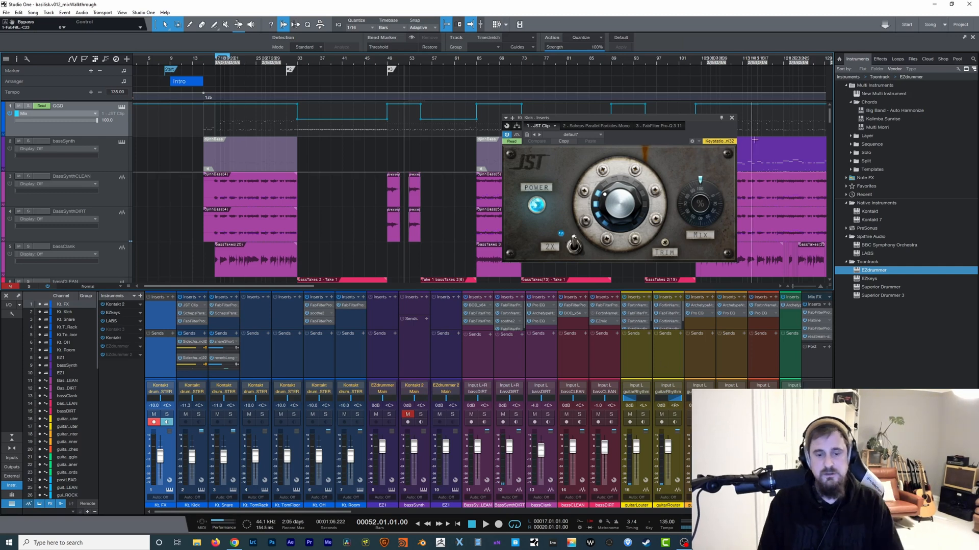
{"action": "left_click", "coordinate": [732, 118]}
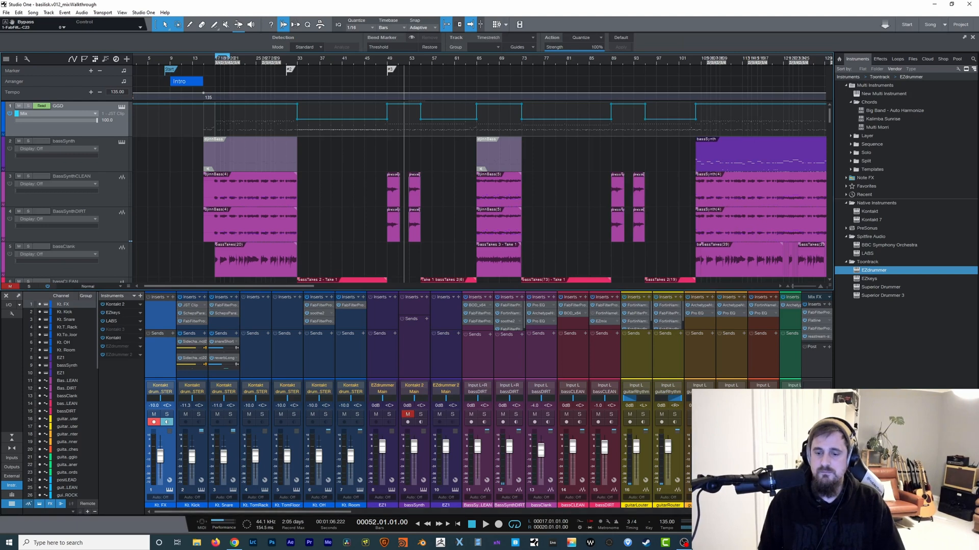
{"action": "left_click", "coordinate": [683, 543]}
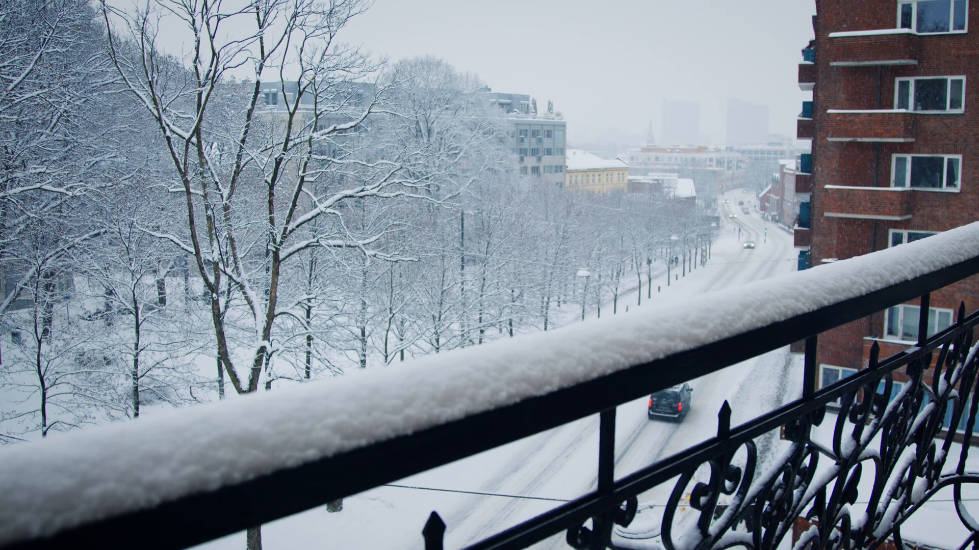